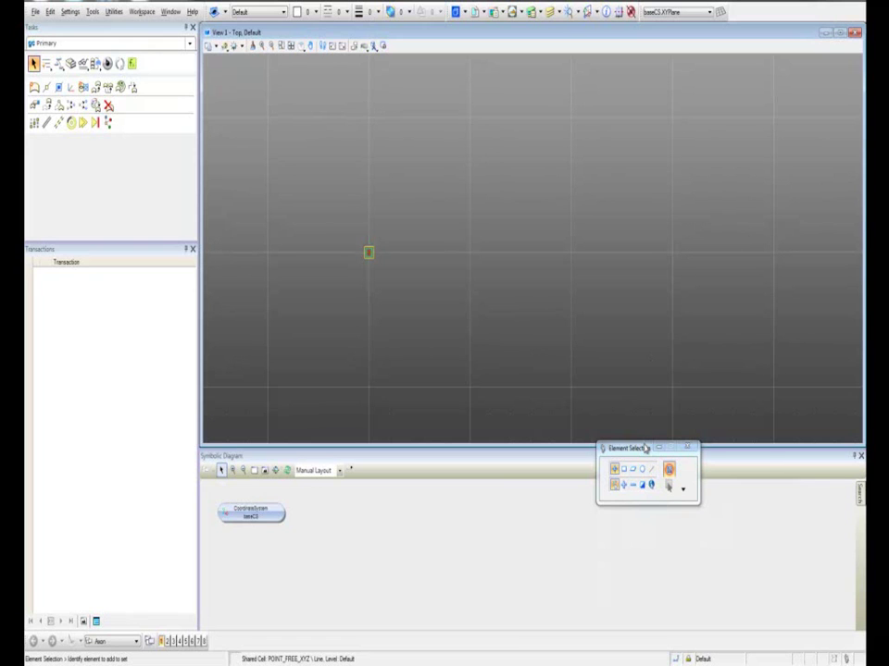
# Step: Put away the Element Selection window and look over the feature types available for a new feature
pyautogui.click(658, 448)
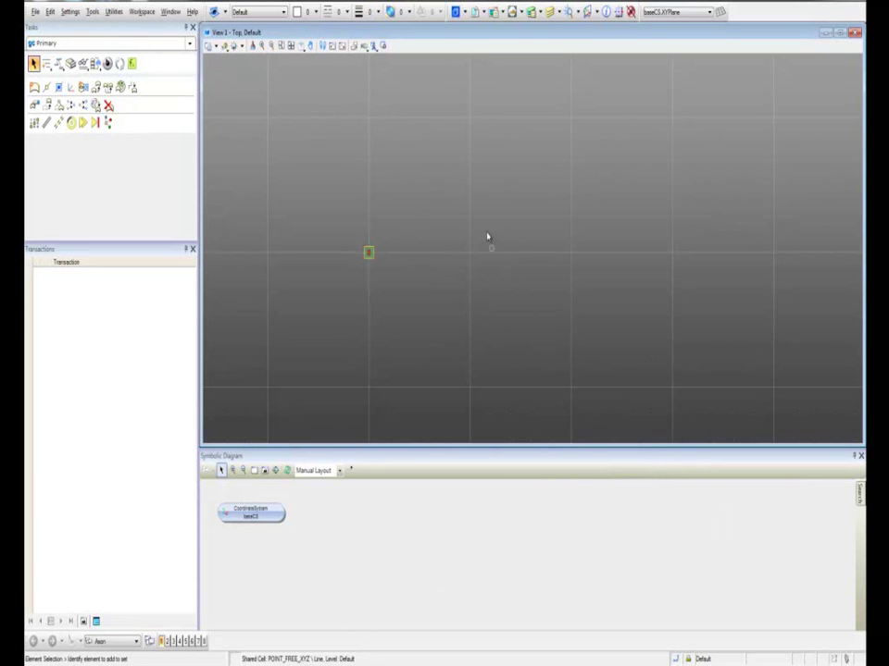
pyautogui.moveTo(425, 262); pyautogui.dragTo(510, 294, button='middle')
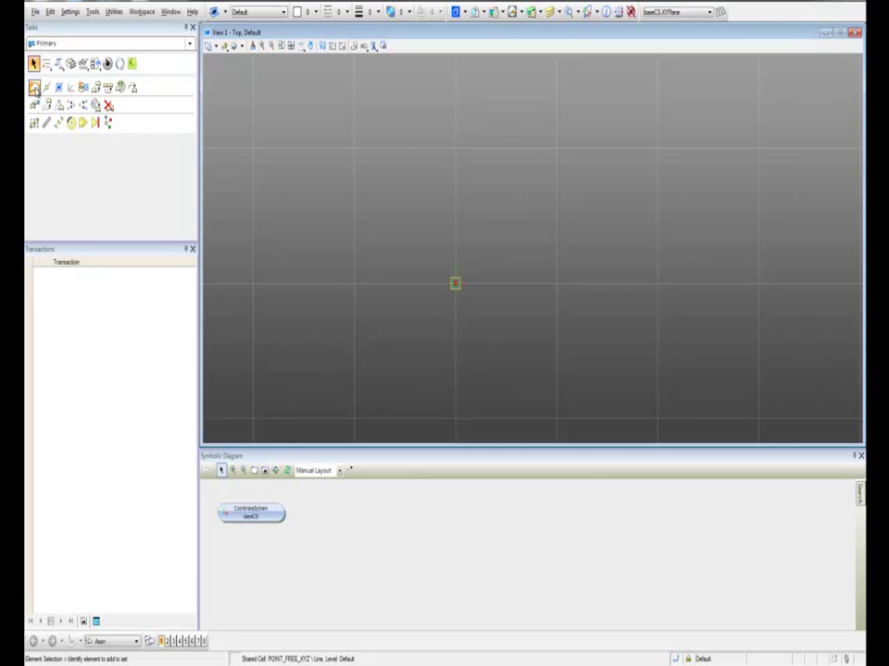
pyautogui.click(34, 87)
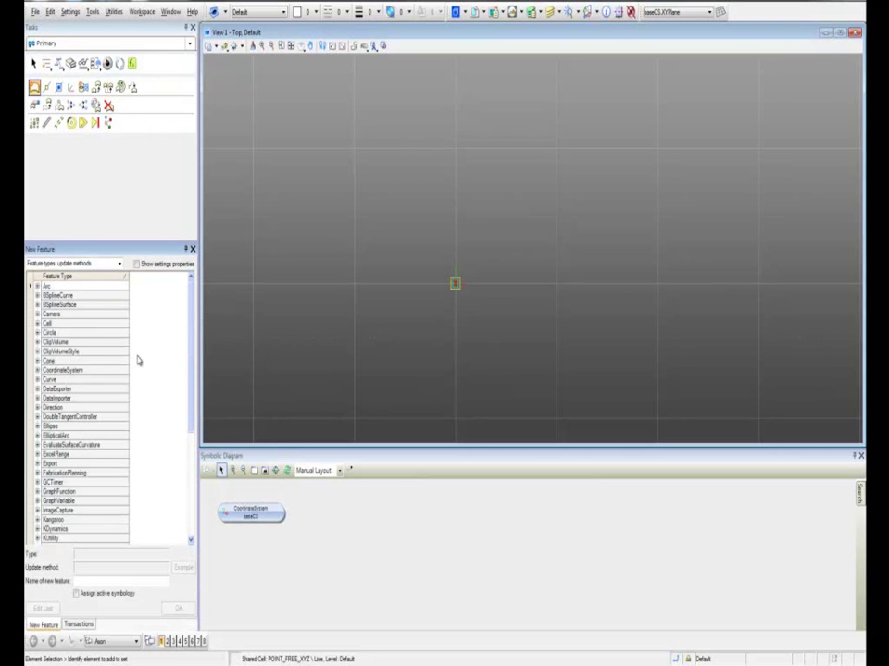
pyautogui.click(90, 625)
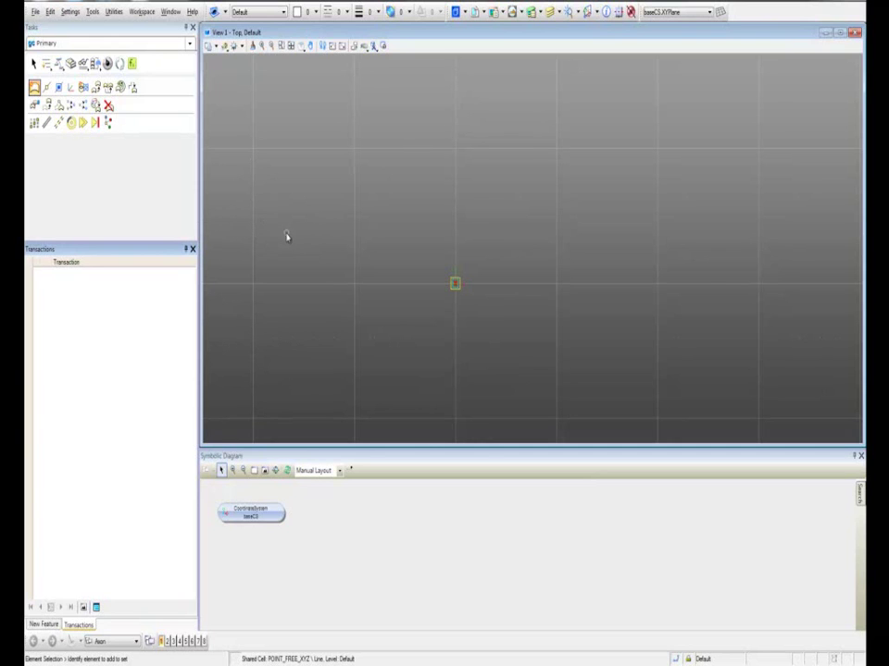
# Step: Place two points one after the other along the X axis, on the positive side of the base coordinate system
pyautogui.click(46, 87)
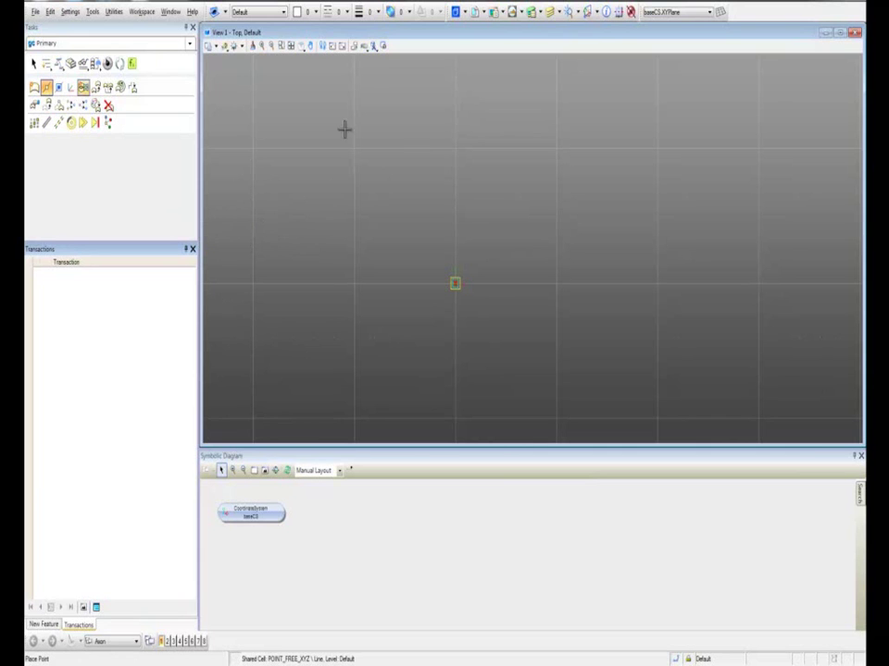
pyautogui.click(550, 284)
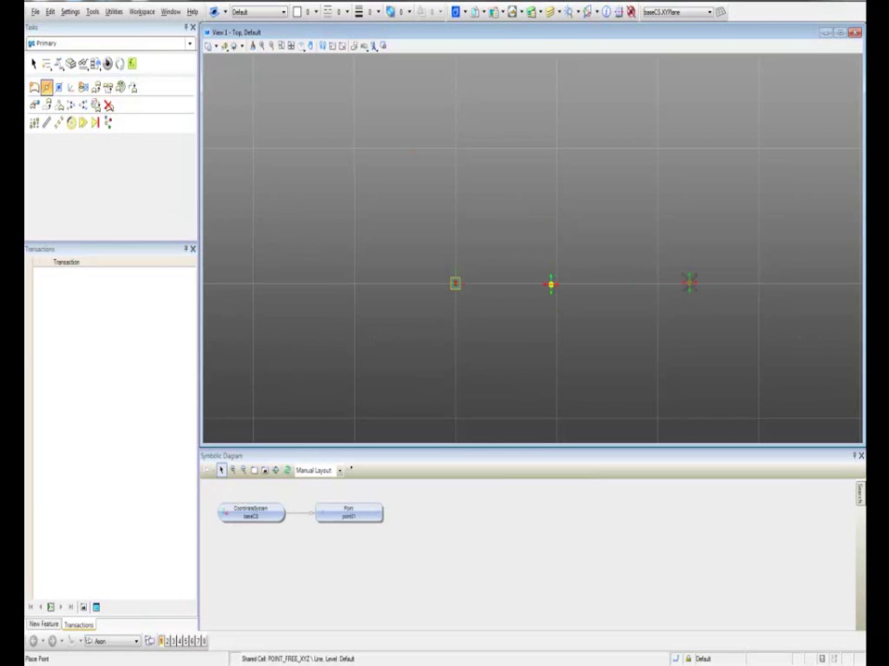
pyautogui.click(689, 282)
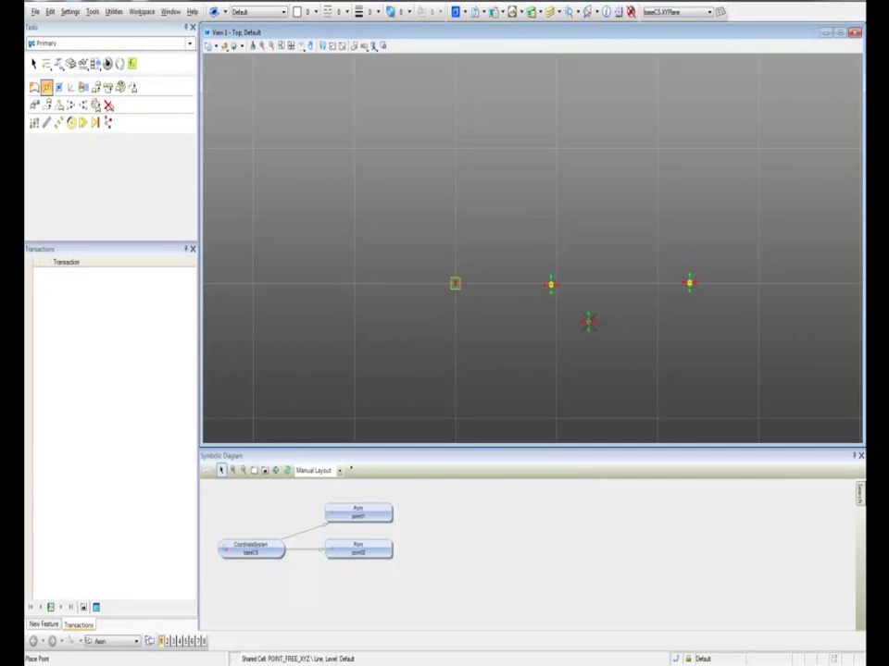
pyautogui.press('Escape')
pyautogui.moveTo(595, 294); pyautogui.dragTo(515, 271, button='middle')
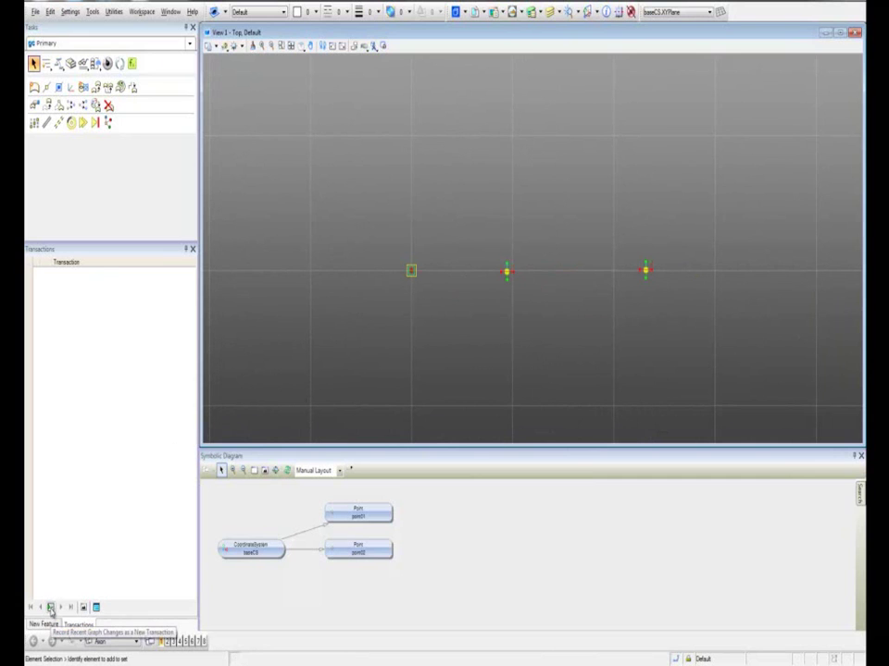
# Step: Record the two new points as a transaction, and test it by rolling it back and replaying it
pyautogui.click(51, 608)
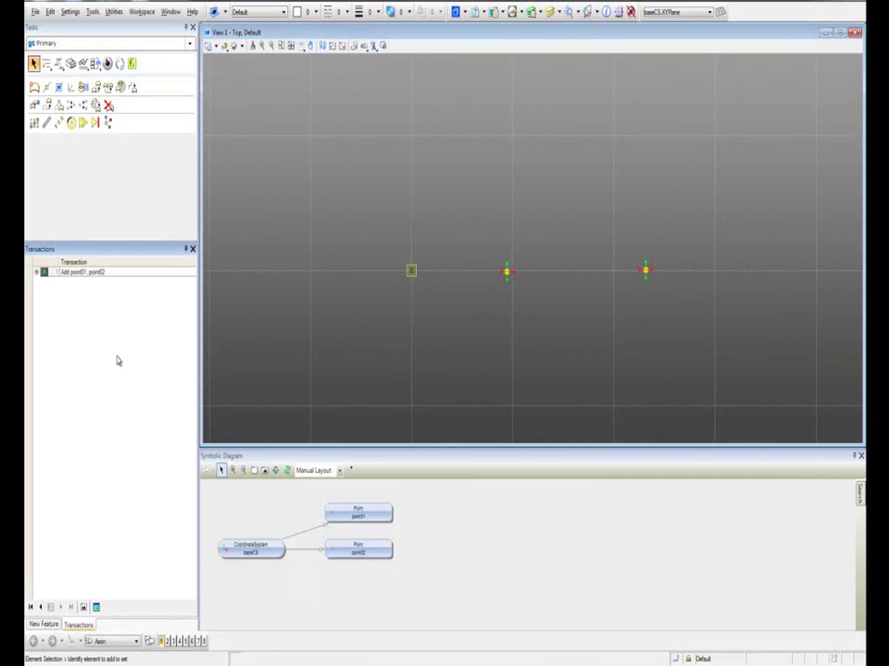
pyautogui.moveTo(493, 322); pyautogui.dragTo(446, 321, button='middle')
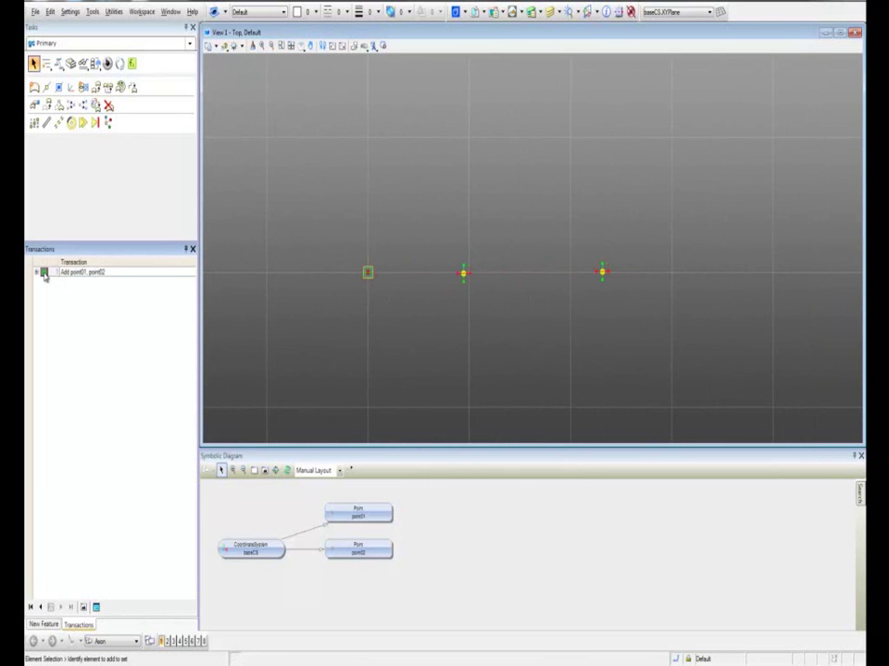
pyautogui.click(43, 274)
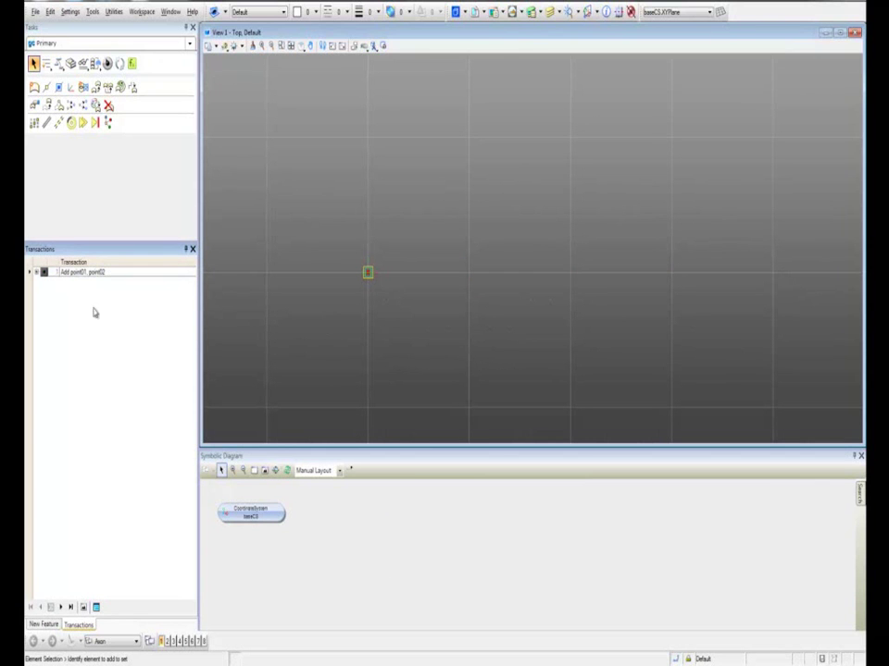
pyautogui.click(44, 273)
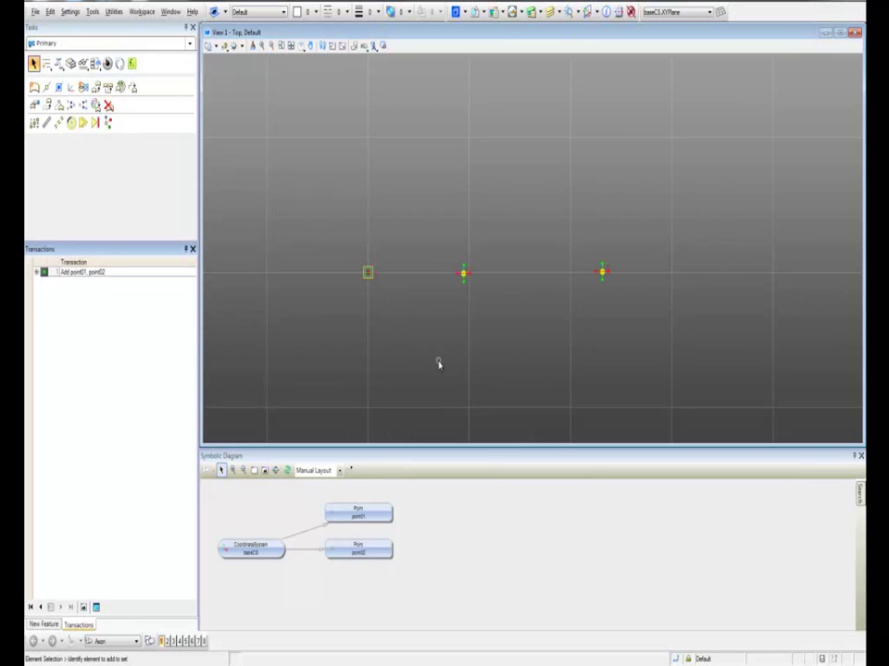
pyautogui.click(49, 625)
pyautogui.click(71, 626)
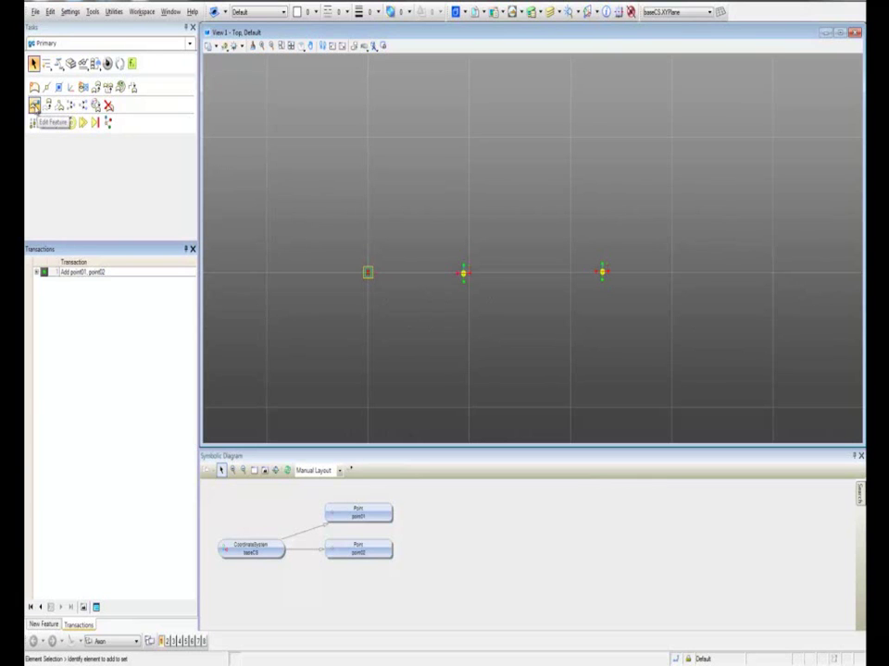
# Step: Rename the nodes point01 and point02 as pt1 and pt2
pyautogui.click(34, 106)
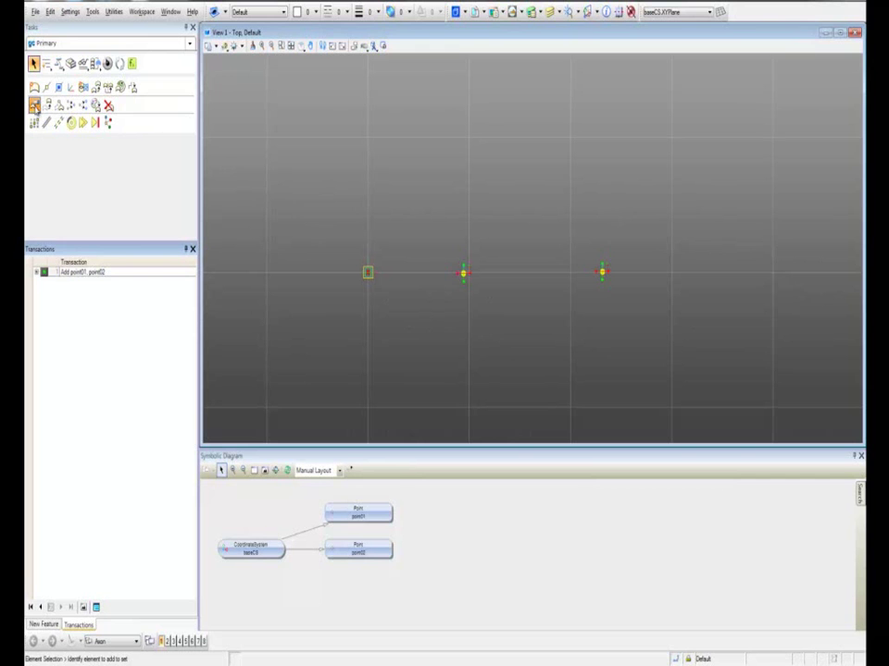
pyautogui.click(463, 273)
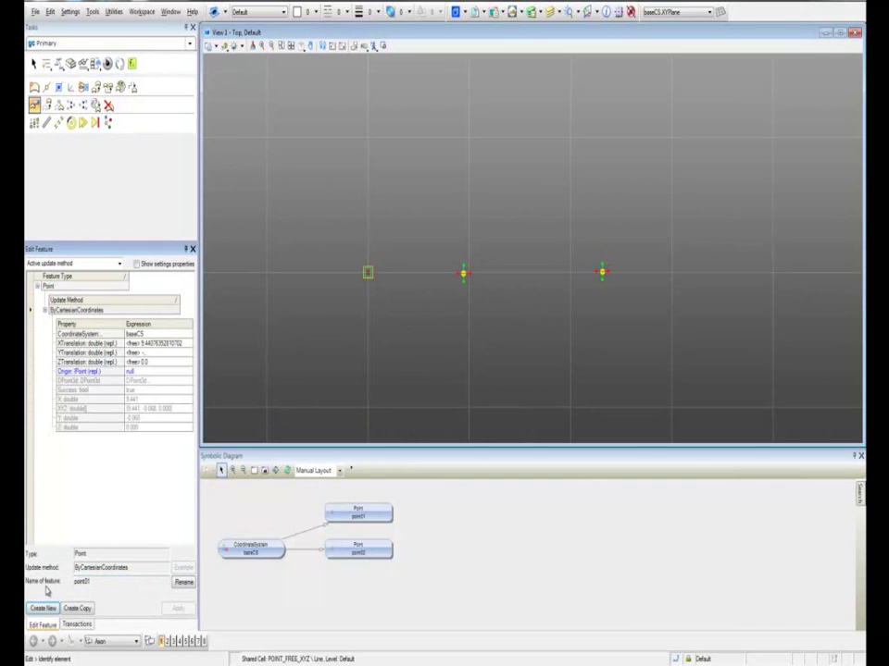
pyautogui.doubleClick(95, 581)
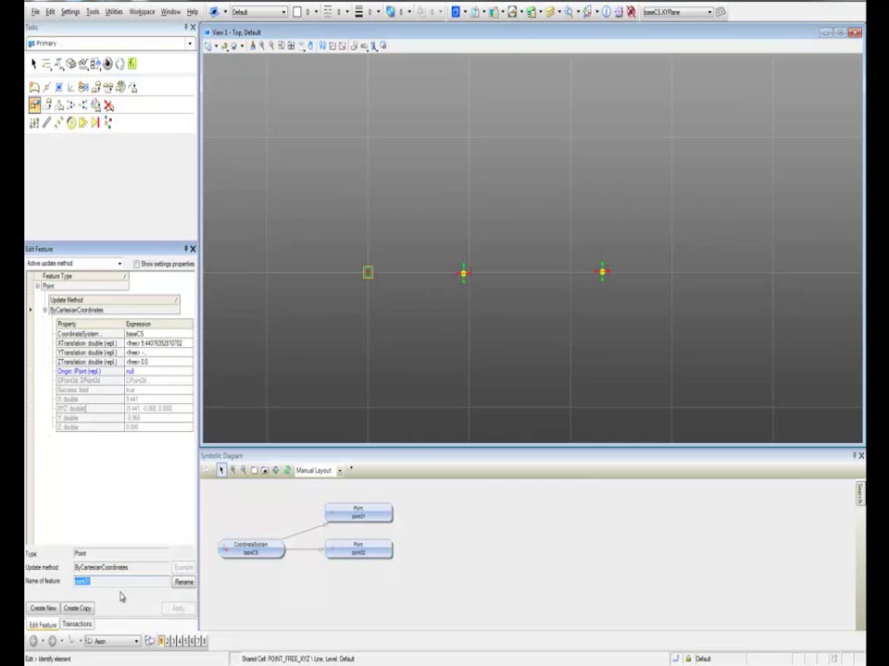
pyautogui.click(183, 582)
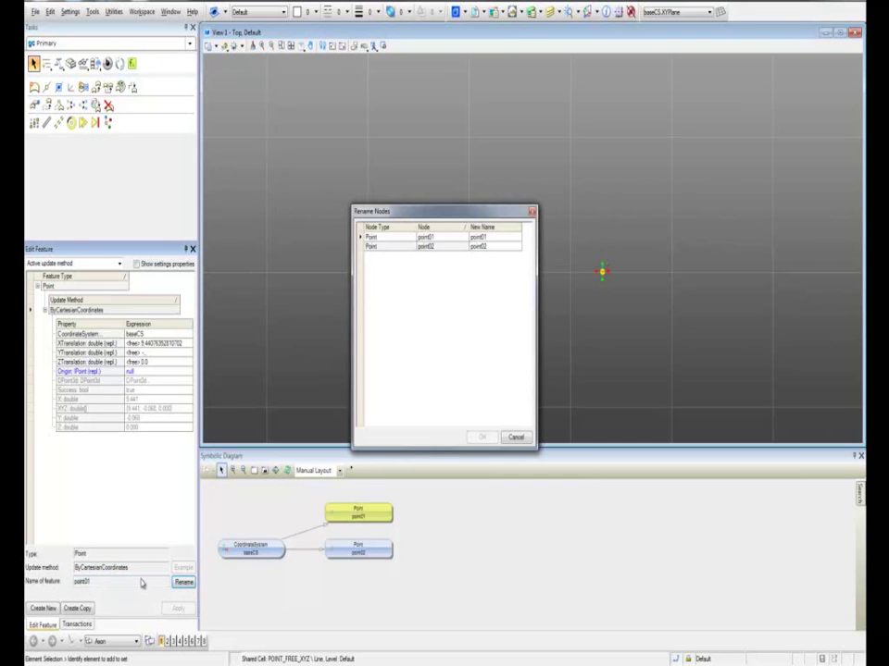
pyautogui.click(483, 238)
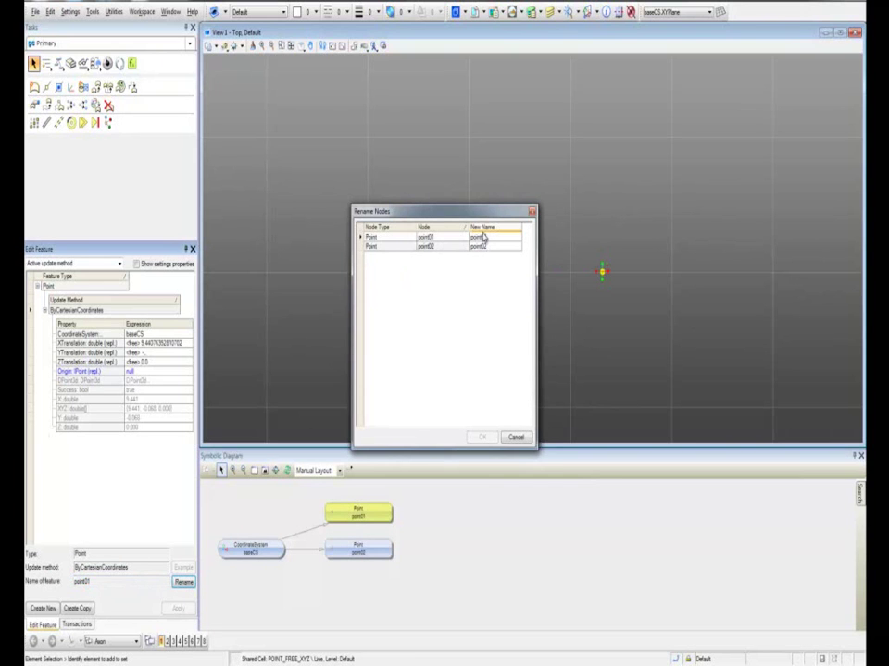
pyautogui.click(485, 238)
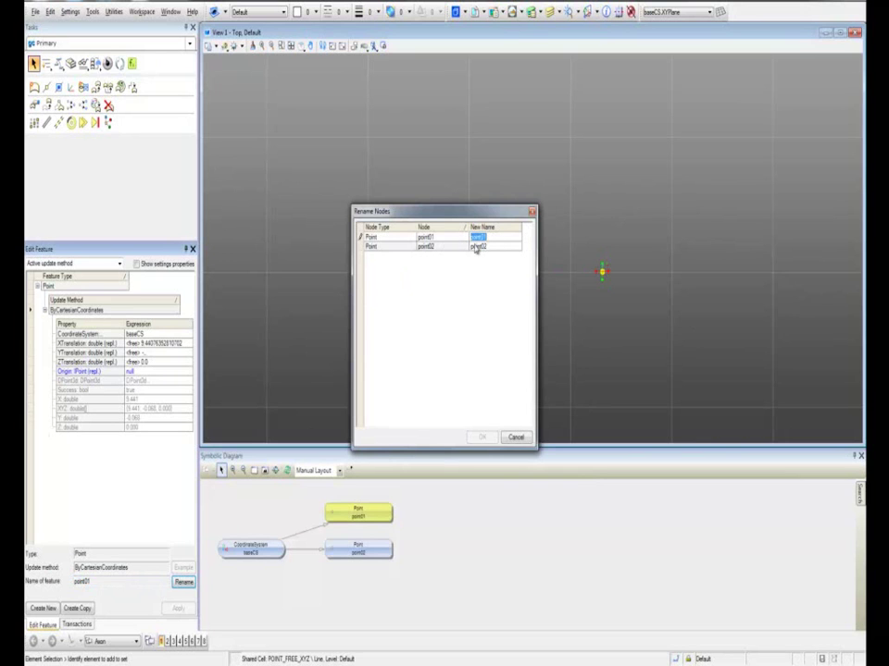
pyautogui.write('pt1')
pyautogui.click(478, 247)
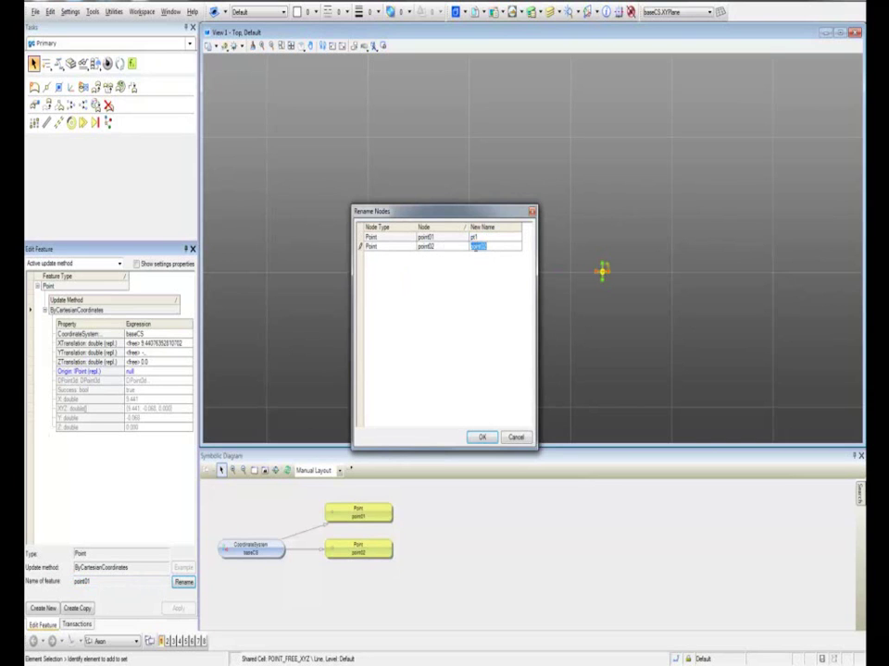
pyautogui.write('pt2')
pyautogui.click(481, 438)
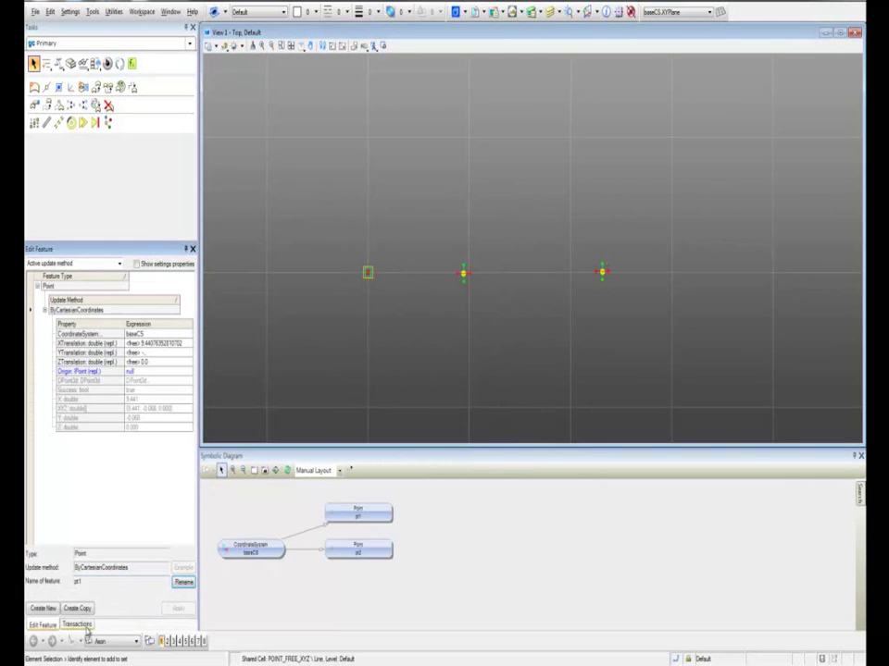
# Step: Check the renamed points in the transaction list and in the symbolic diagram
pyautogui.click(82, 625)
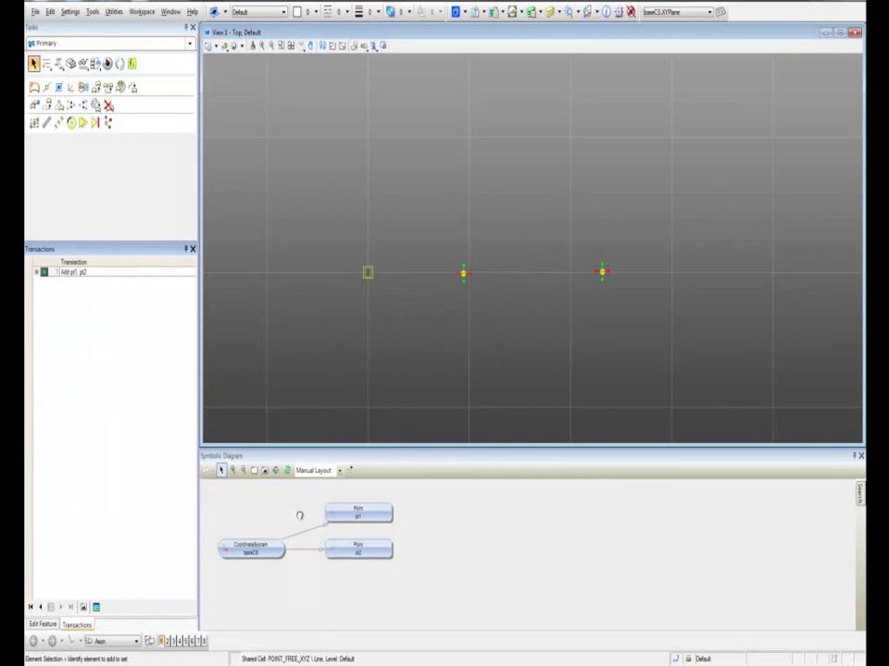
pyautogui.scroll(1, 305, 516)
pyautogui.scroll(1, 311, 517)
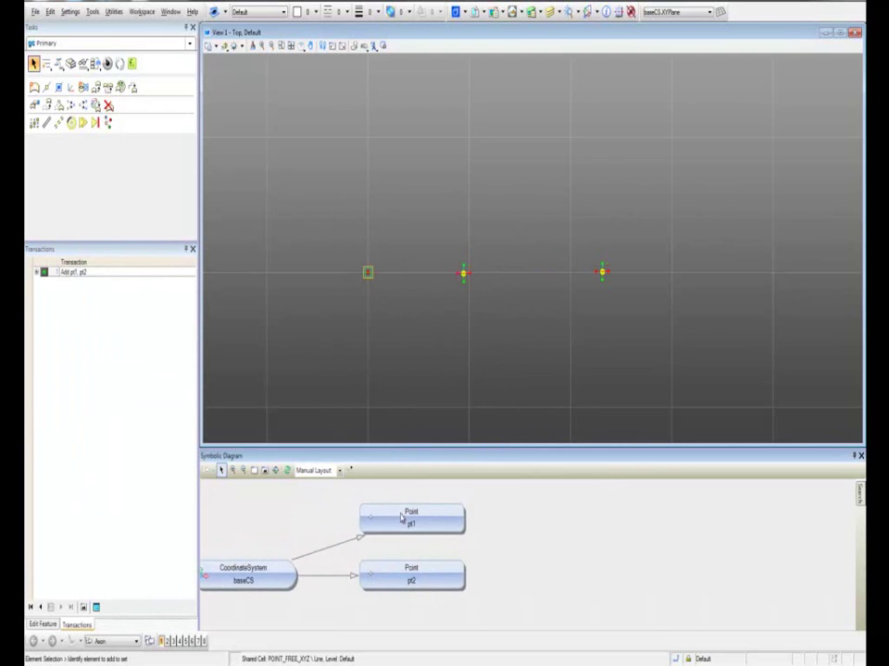
pyautogui.scroll(-2, 365, 534)
pyautogui.scroll(1, 365, 531)
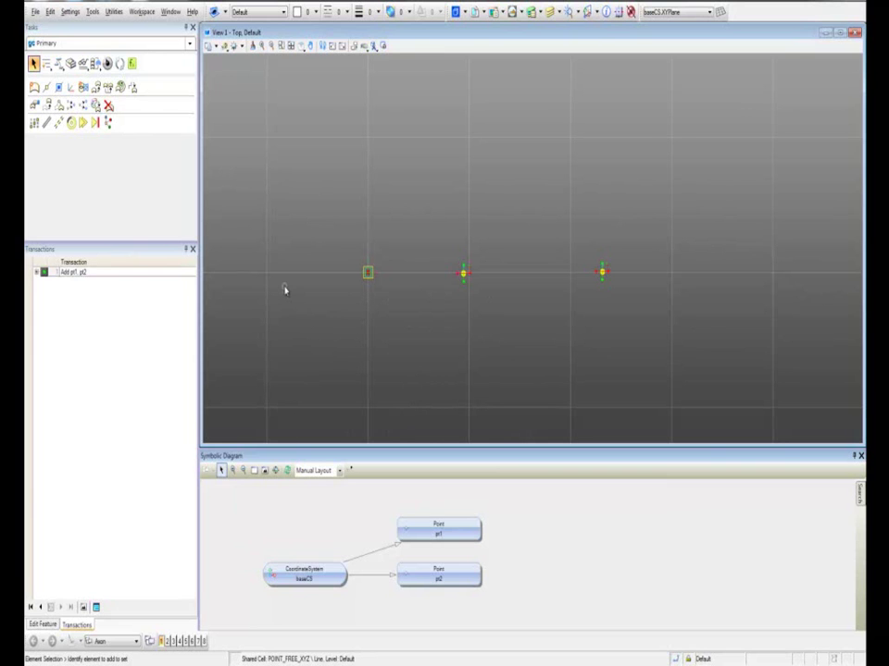
pyautogui.moveTo(438, 329); pyautogui.dragTo(423, 327, button='middle')
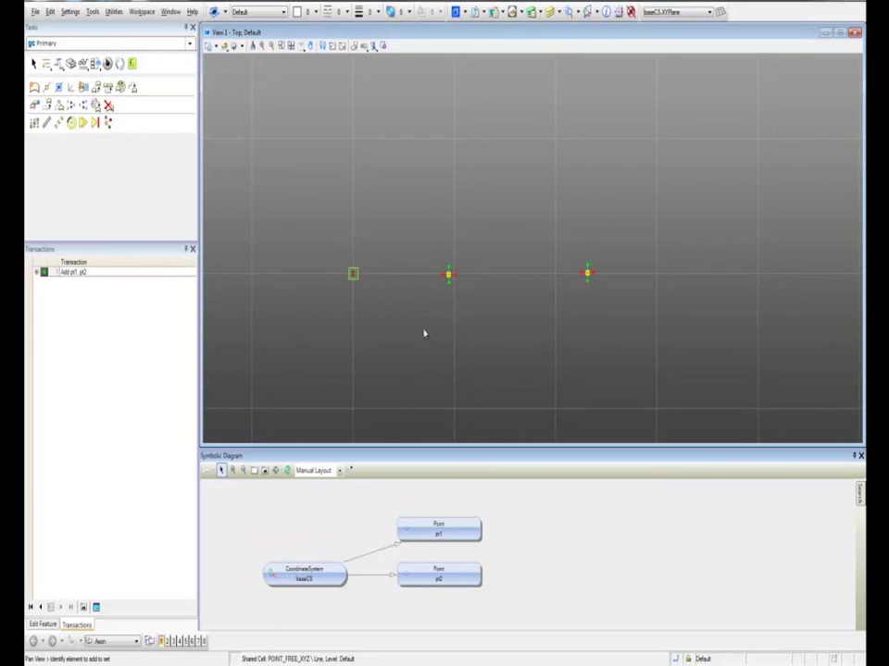
# Step: Edit pt2 so its YTranslation expression is the list {1,2,3,4,5}, using the Script Editor with a larger font size
pyautogui.click(34, 105)
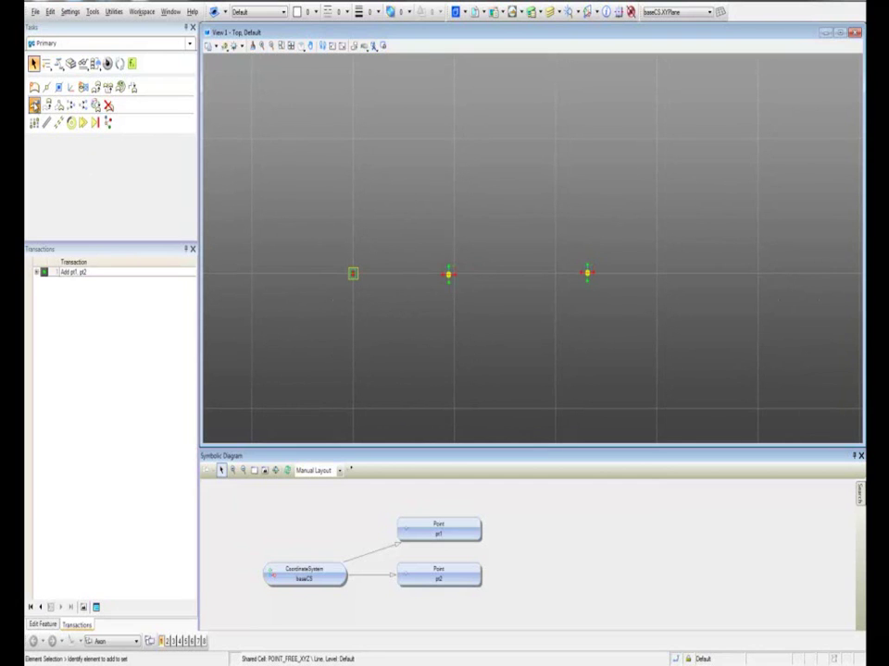
pyautogui.click(587, 272)
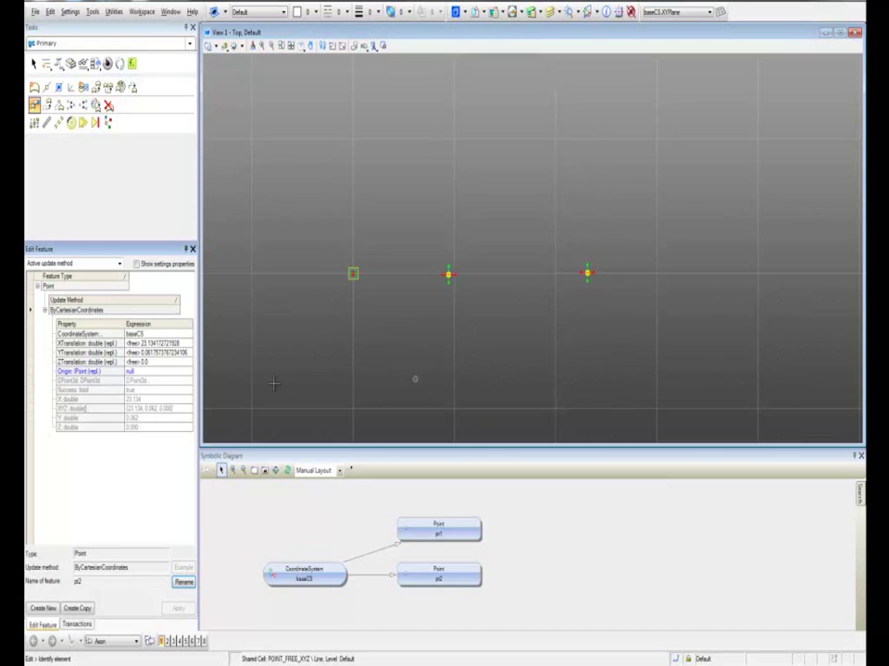
pyautogui.click(134, 353)
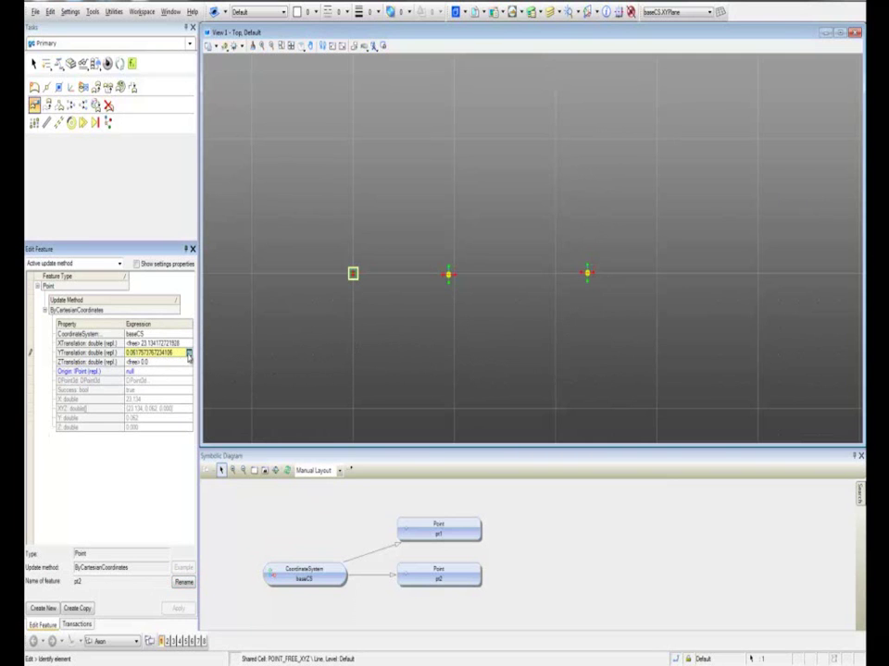
pyautogui.click(189, 355)
pyautogui.moveTo(264, 85); pyautogui.dragTo(329, 293)
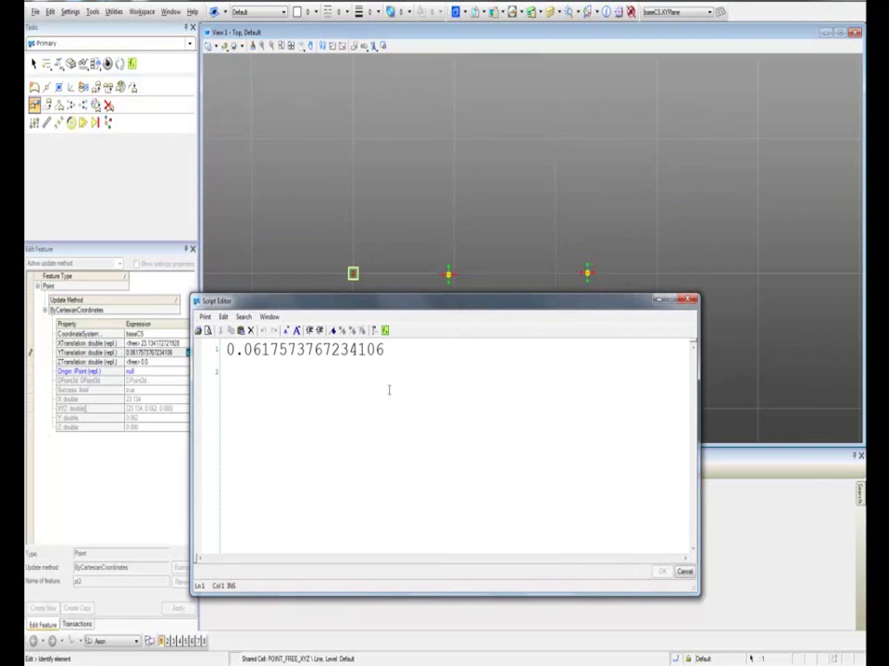
pyautogui.keyDown('ctrl'); pyautogui.scroll(2, 361, 349); pyautogui.keyUp('ctrl')
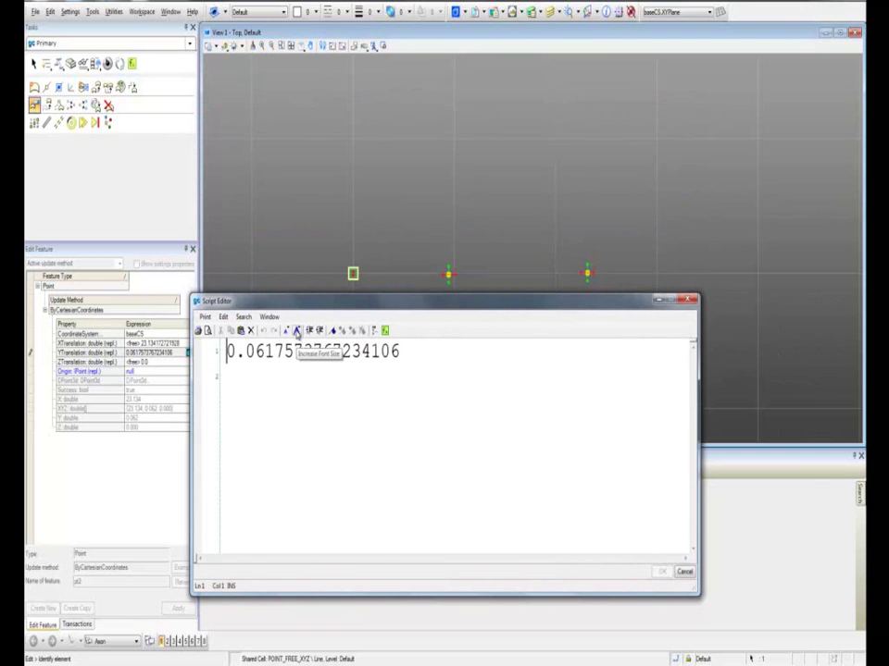
pyautogui.moveTo(413, 353); pyautogui.dragTo(217, 346)
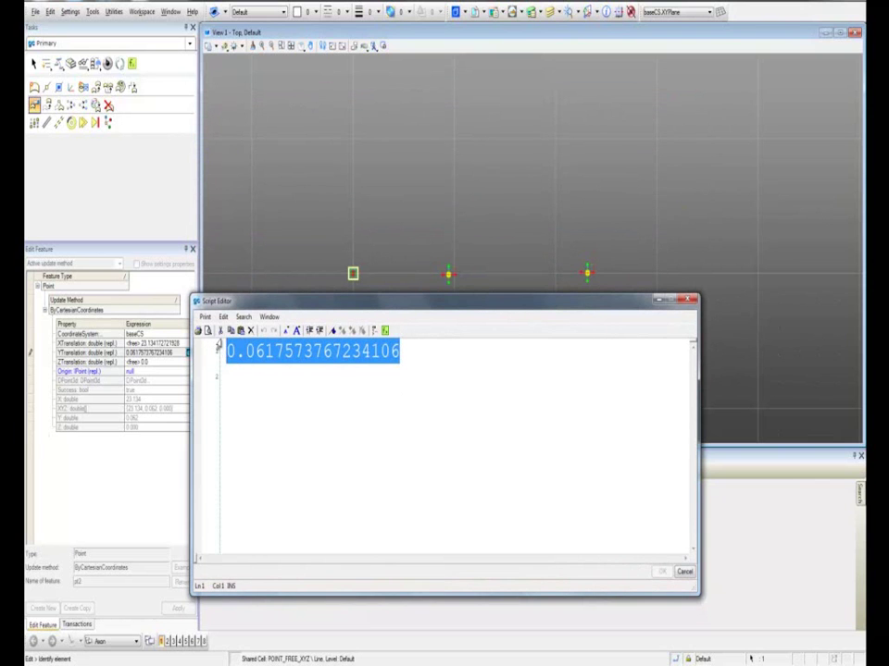
pyautogui.write('{')
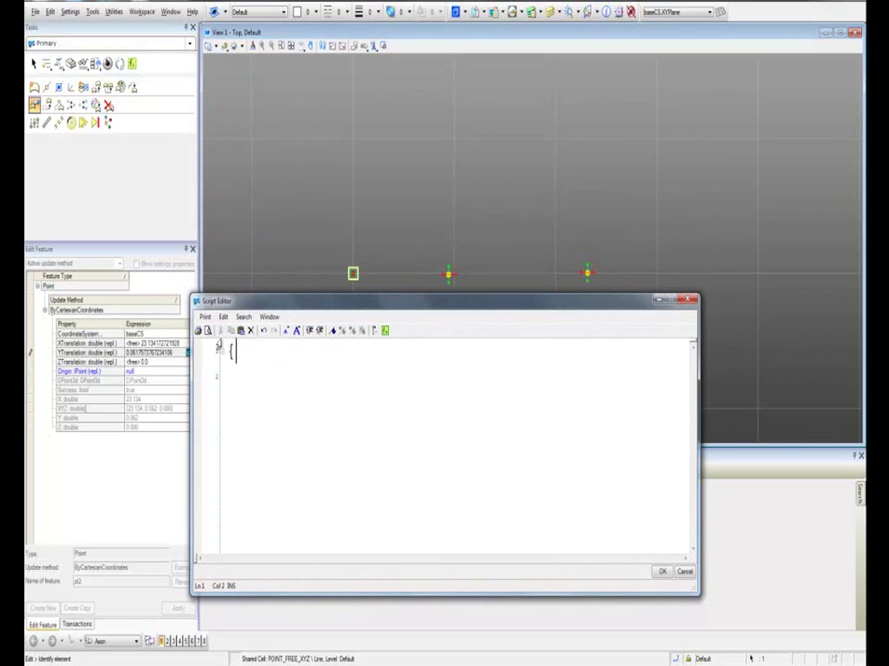
pyautogui.write('1,2,3,4,5}')
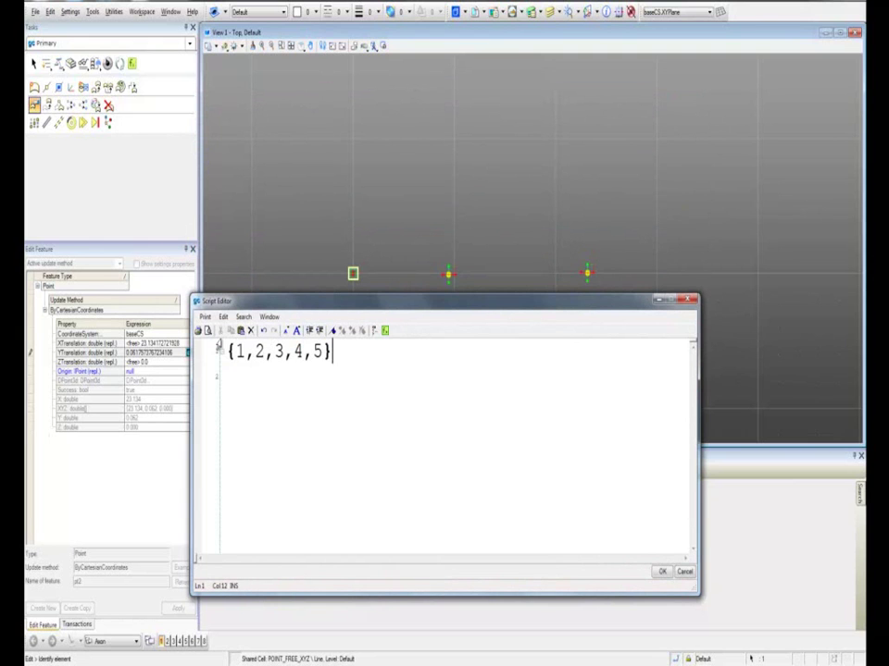
pyautogui.click(662, 573)
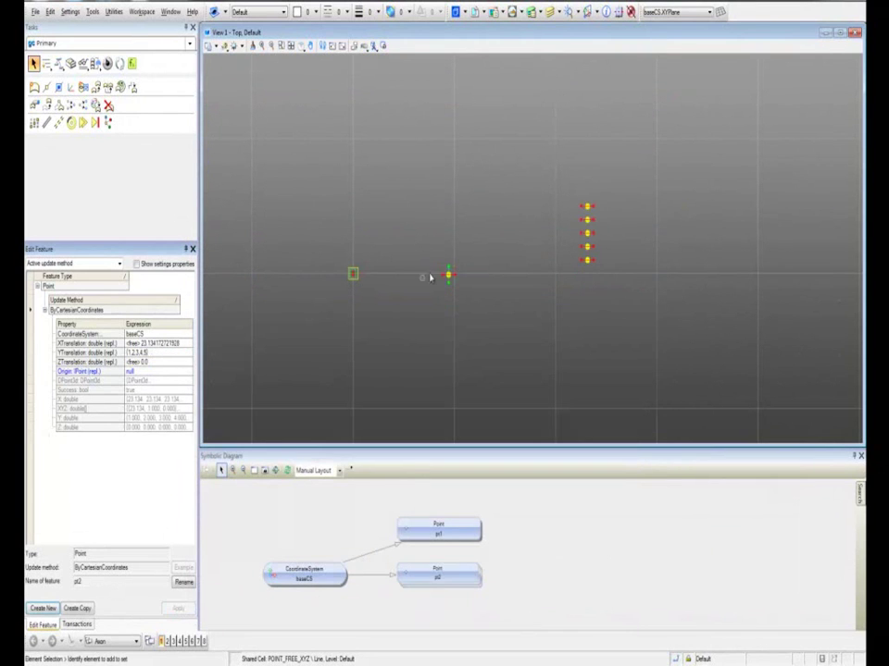
pyautogui.scroll(4, 573, 257)
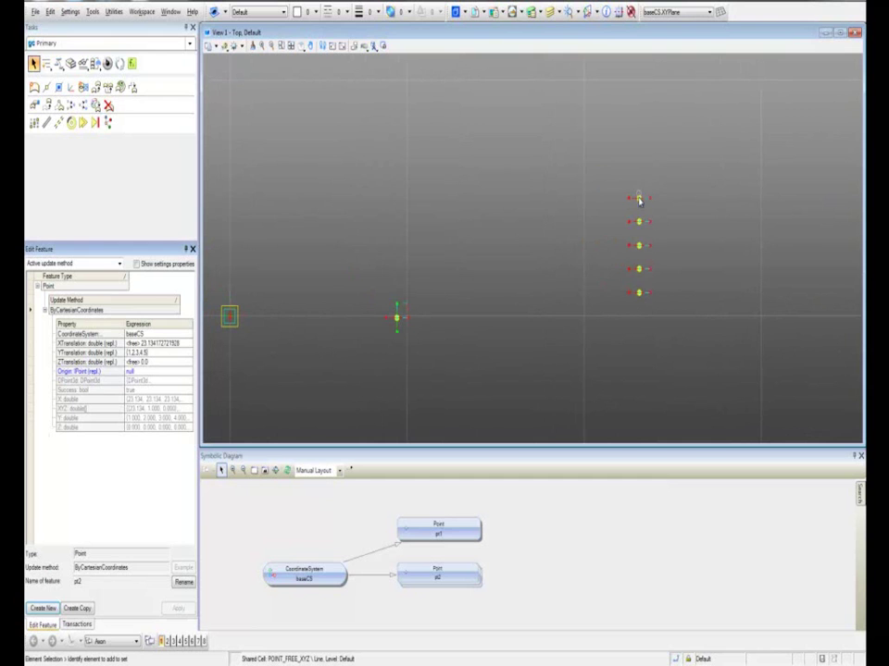
# Step: Start a new Line feature with the ByPoints update method and expand its StartPoint and EndPoint properties
pyautogui.moveTo(639, 293); pyautogui.dragTo(540, 304, button='middle')
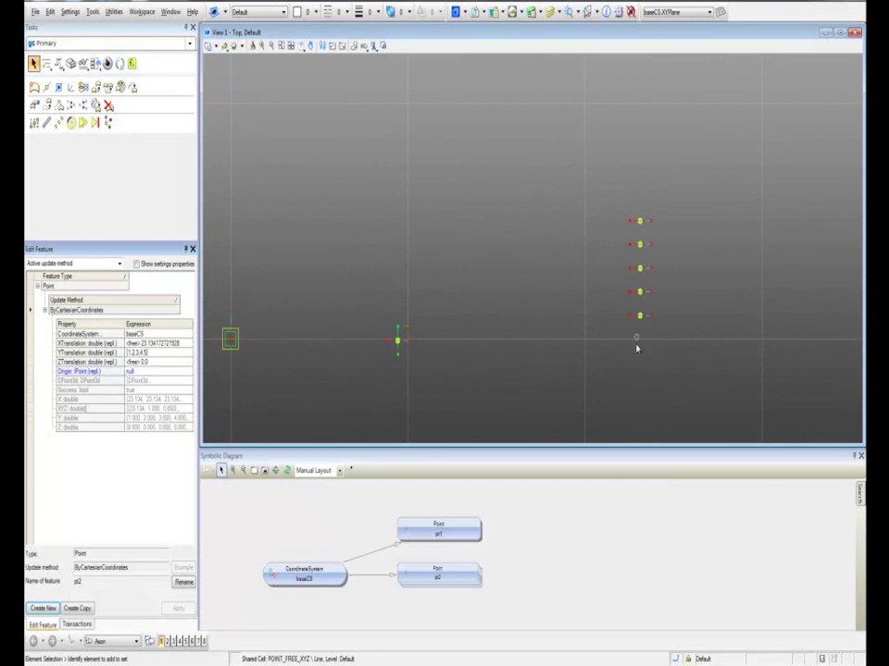
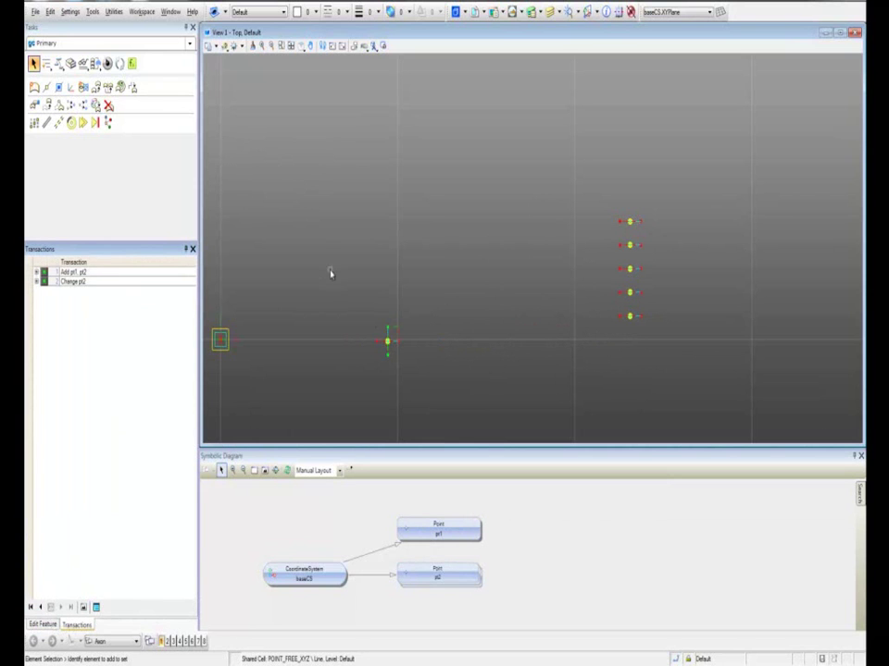
pyautogui.click(34, 87)
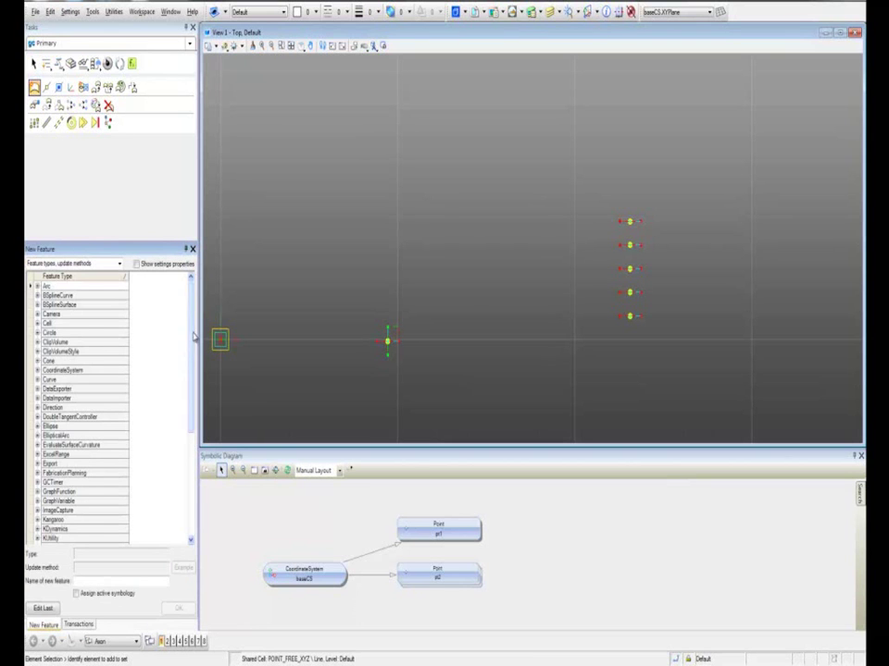
pyautogui.scroll(-5, 189, 412)
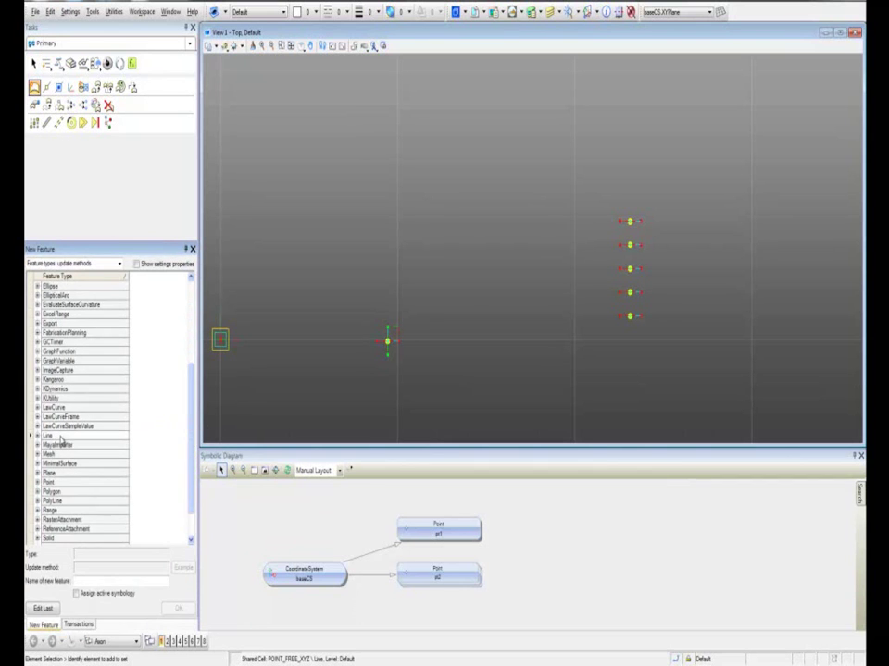
pyautogui.click(37, 436)
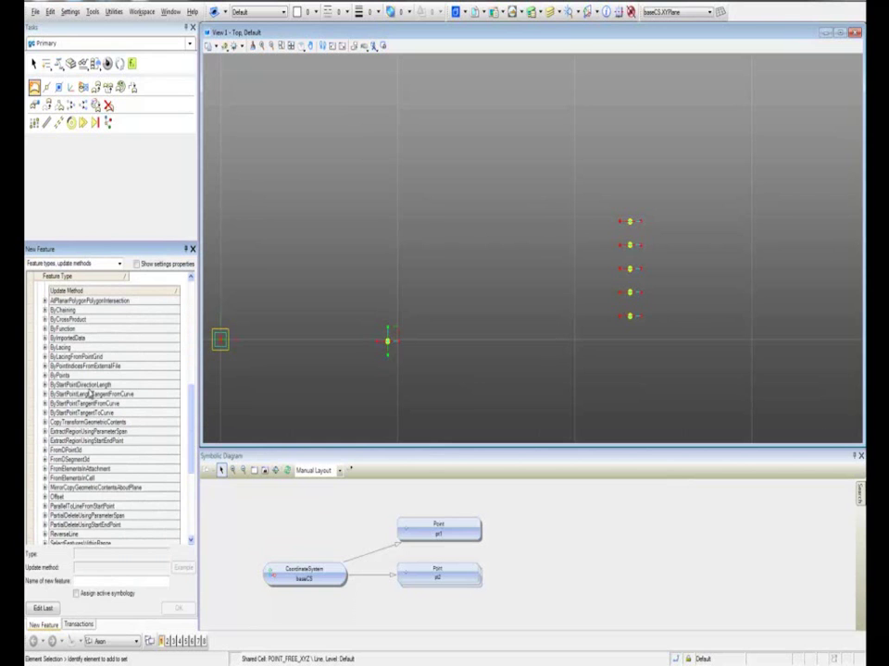
pyautogui.scroll(1, 192, 394)
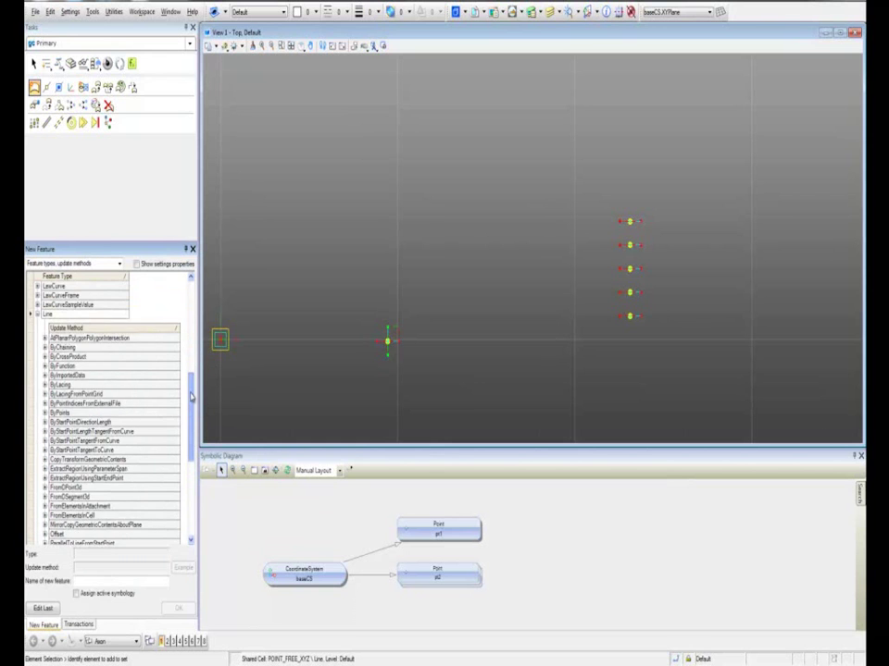
pyautogui.scroll(-1, 192, 401)
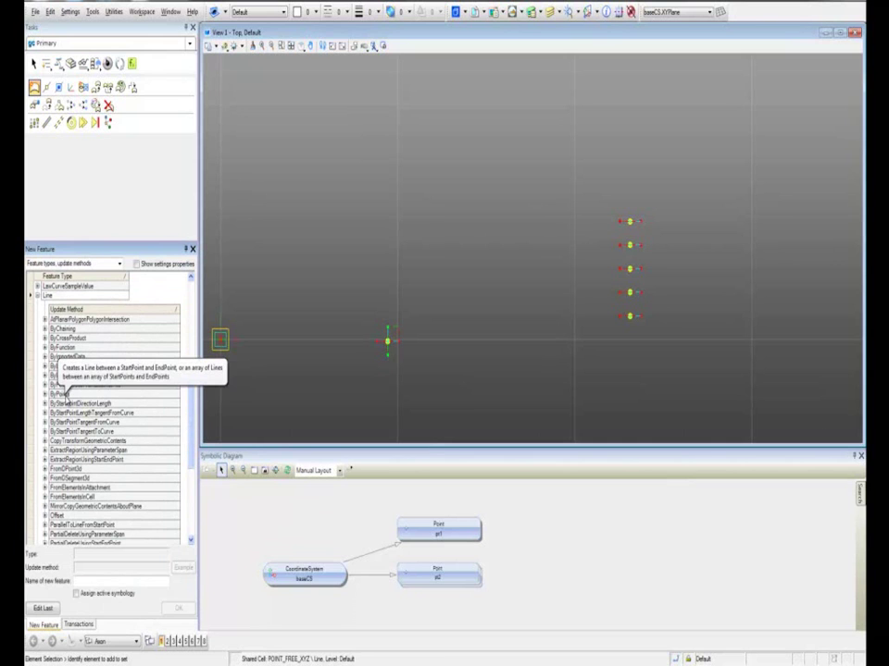
pyautogui.click(60, 394)
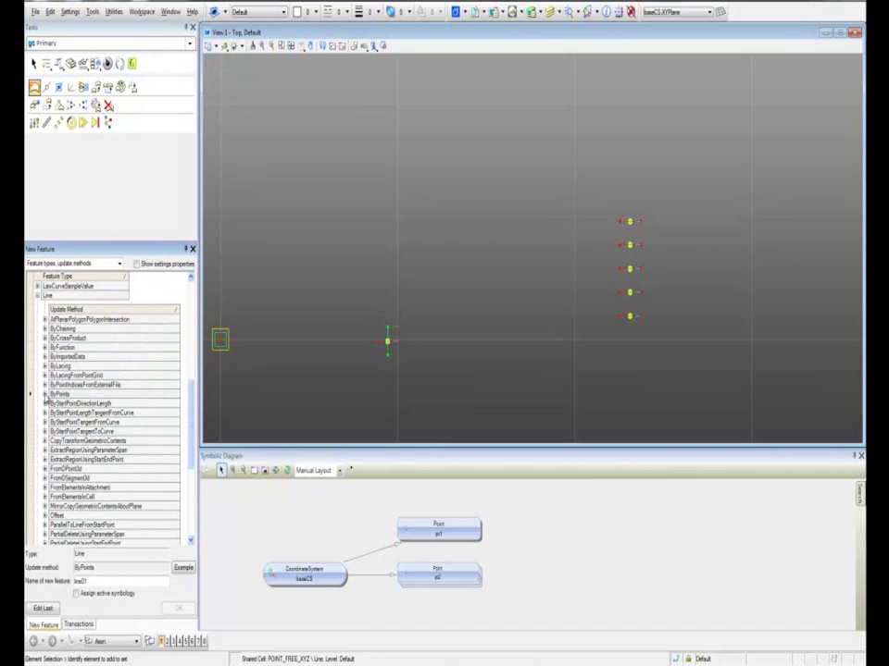
pyautogui.click(45, 395)
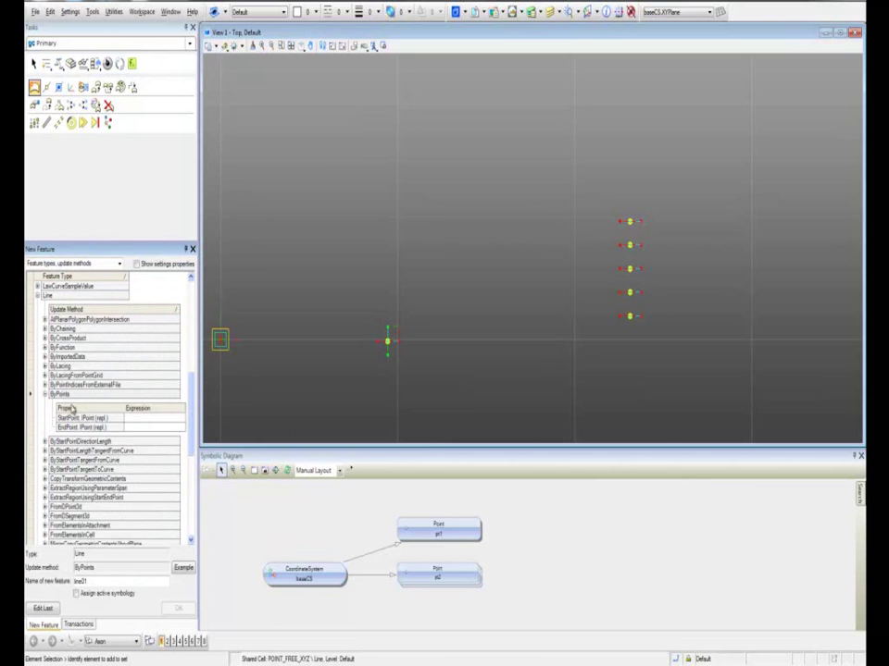
# Step: Pick pt1 as the line's StartPoint and the lowest of the replicated pt2 points as its EndPoint
pyautogui.click(143, 418)
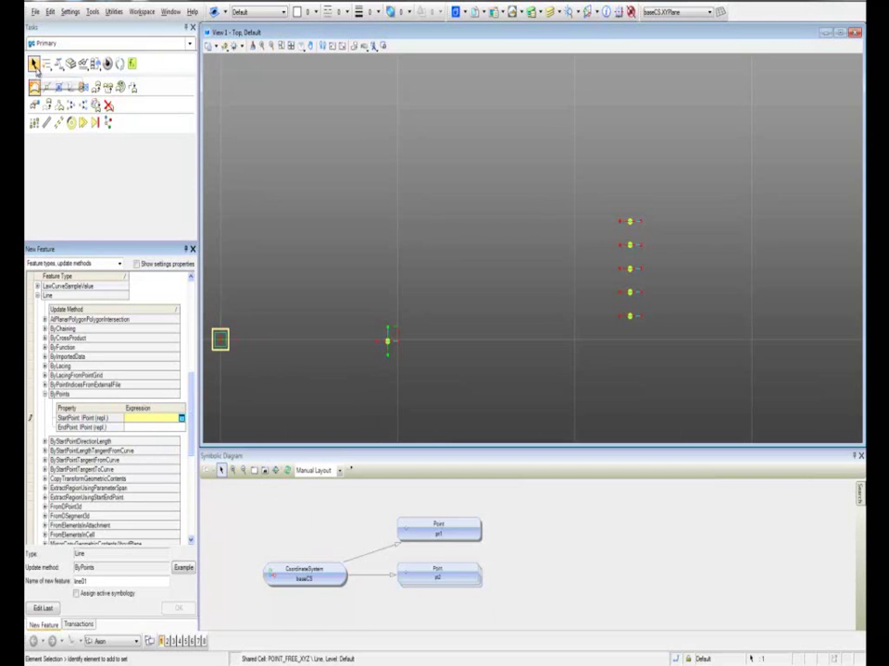
pyautogui.click(390, 360)
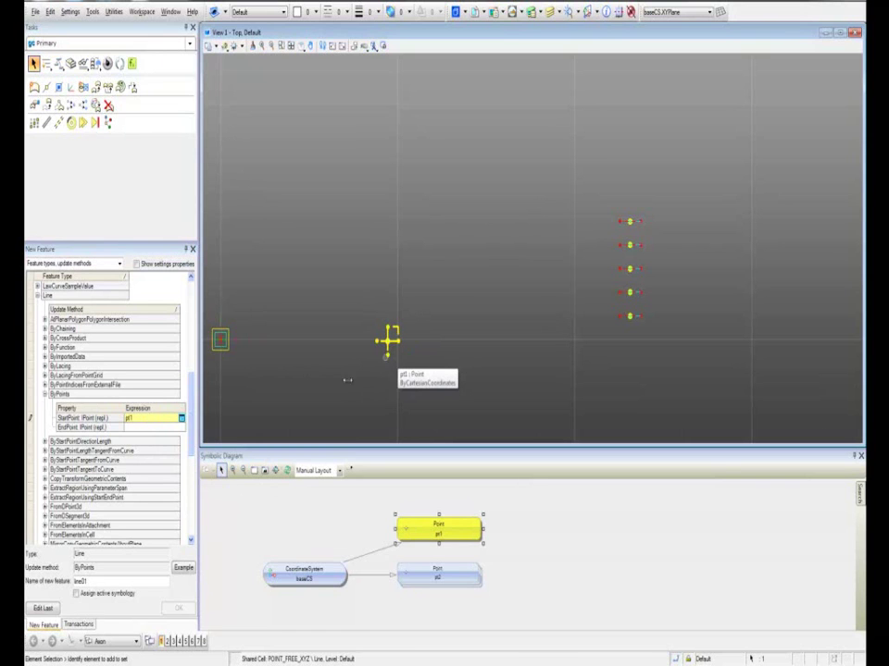
pyautogui.click(153, 426)
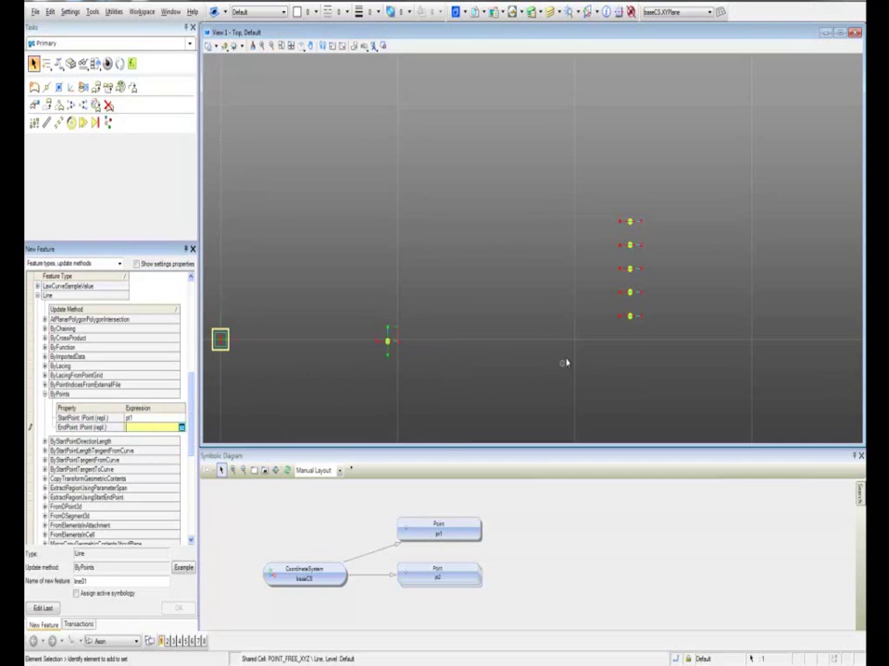
pyautogui.click(622, 321)
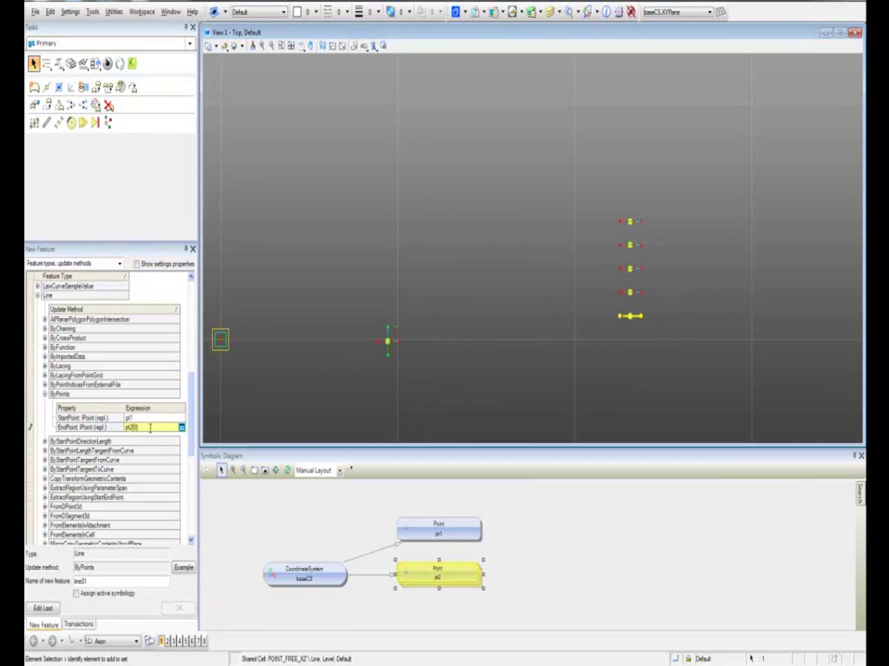
# Step: Remove the [0] index from the EndPoint expression in the Script Editor so it reads pt2, and create the lines
pyautogui.click(182, 428)
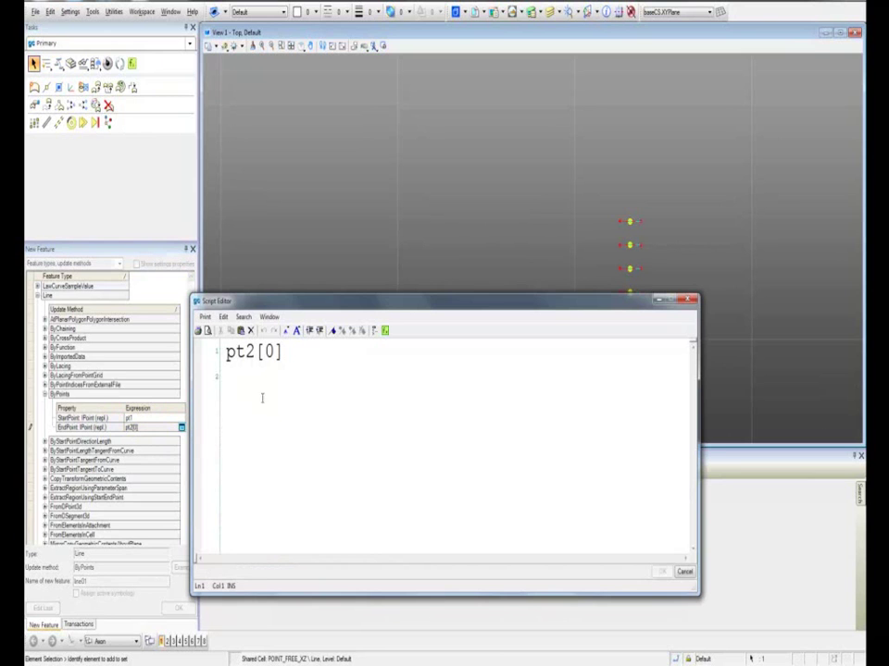
pyautogui.moveTo(257, 353); pyautogui.dragTo(283, 354)
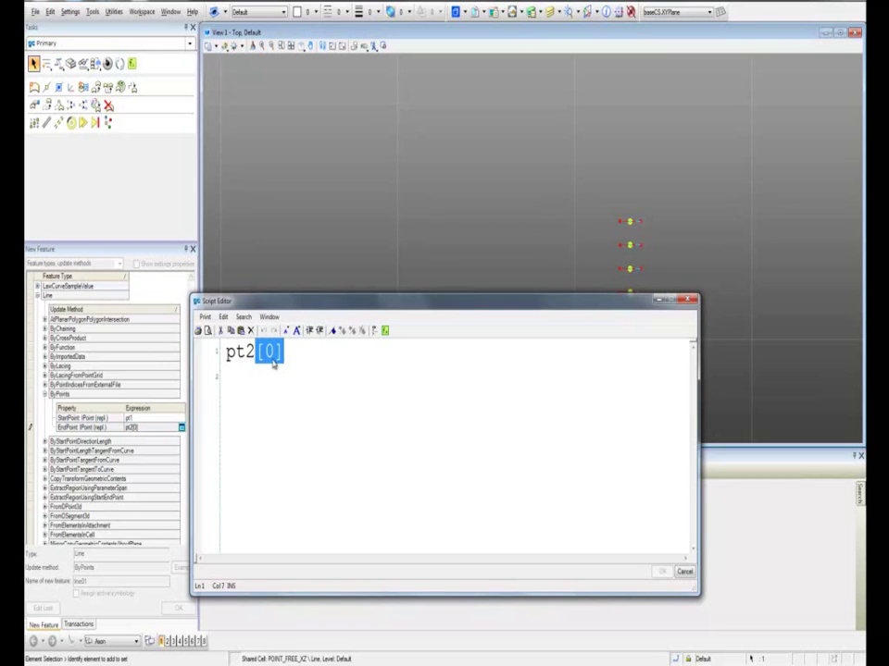
pyautogui.press('BackSpace')
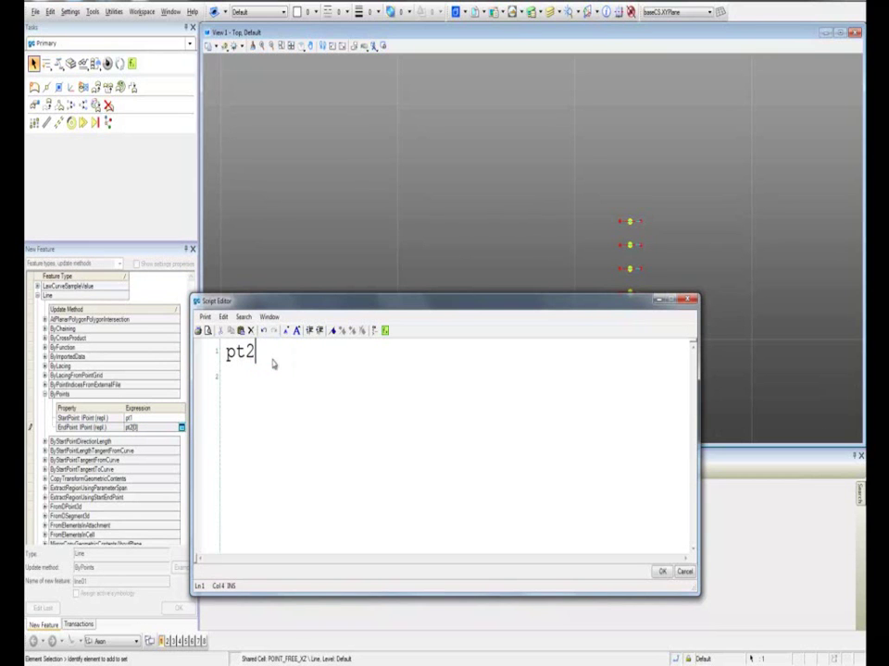
pyautogui.click(663, 573)
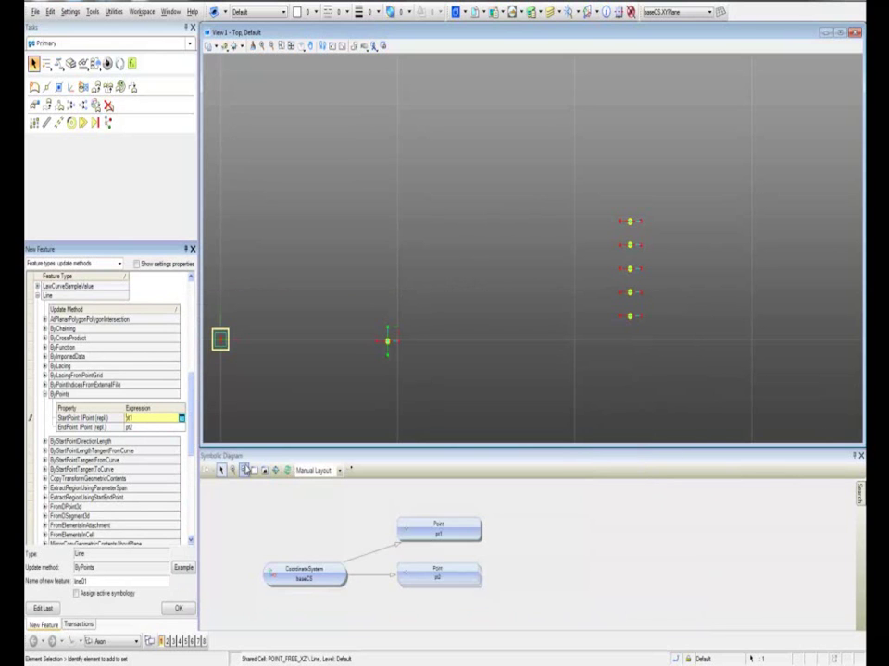
pyautogui.click(180, 610)
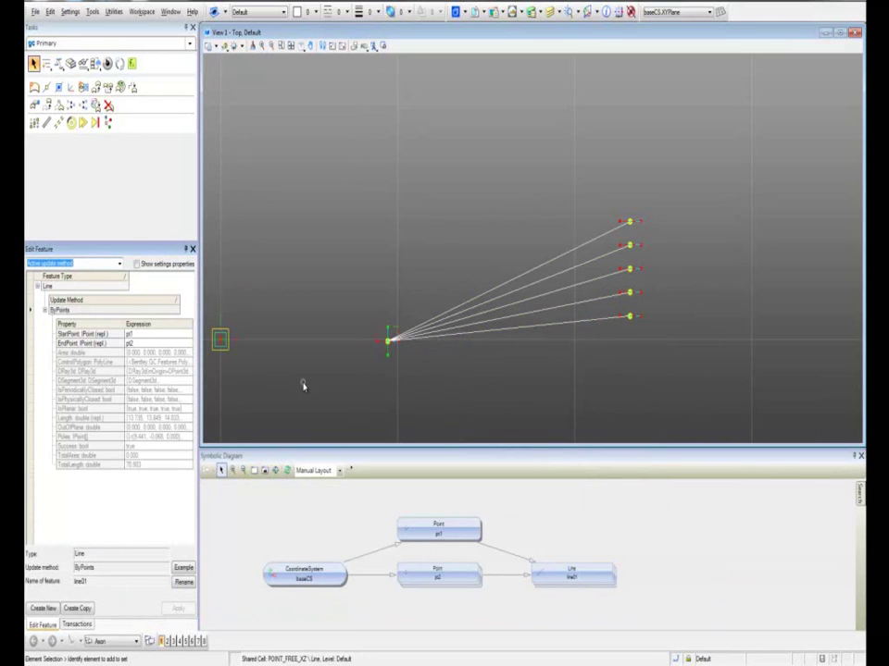
# Step: Limit the line's EndPoint to the first pt2 point by applying the expression pt2[0] in the Script Editor
pyautogui.click(141, 343)
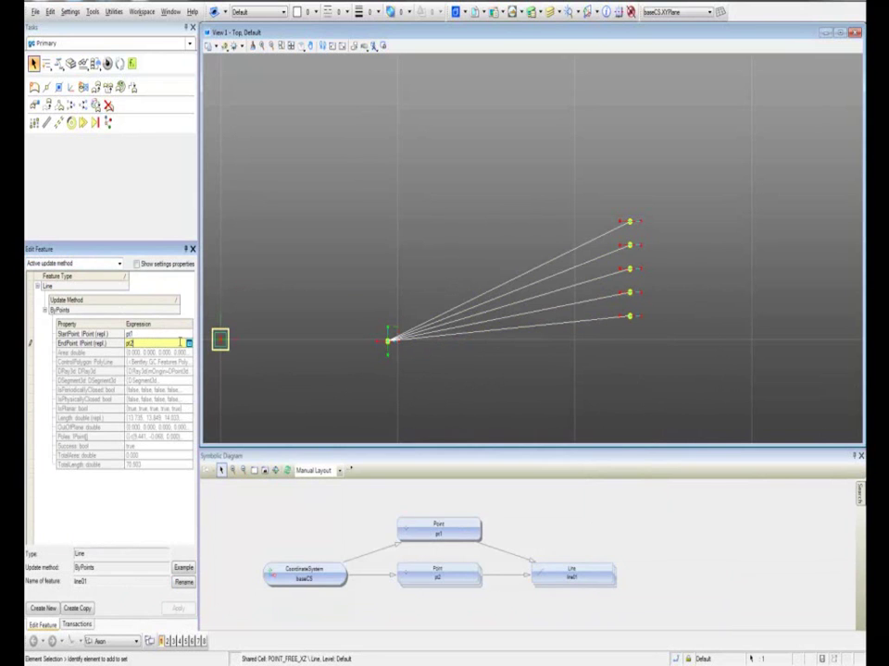
pyautogui.click(189, 343)
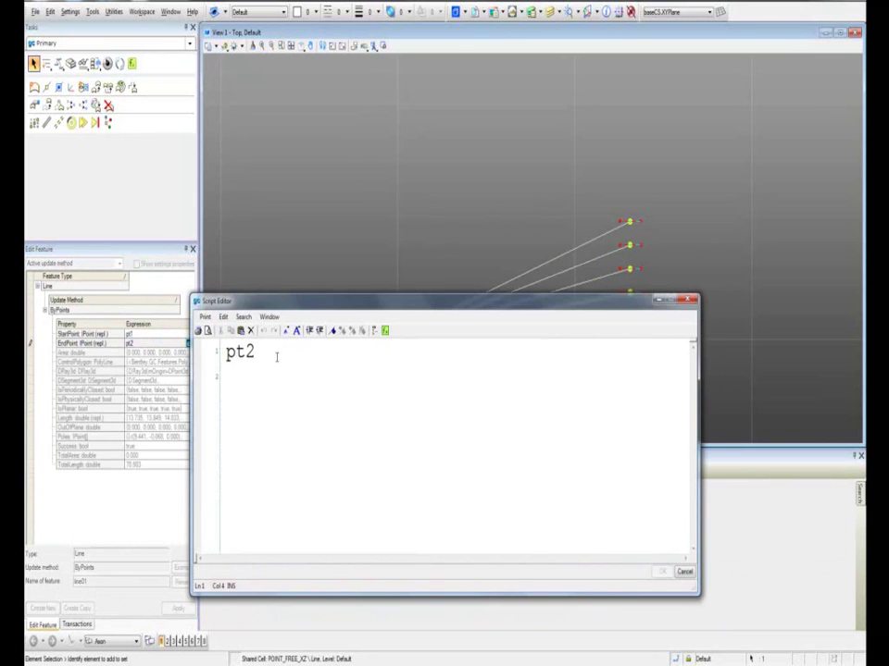
pyautogui.write('[0]')
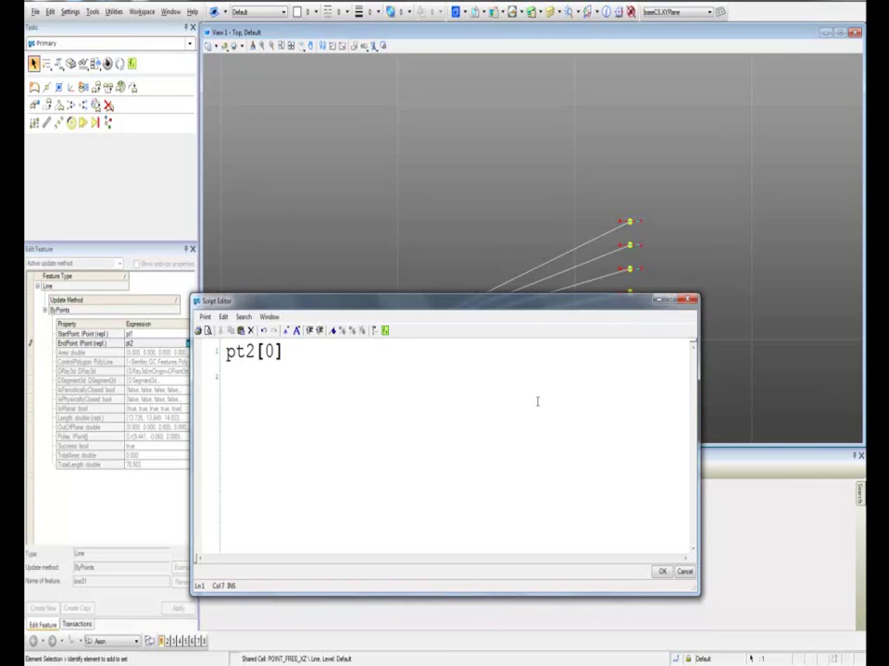
pyautogui.click(662, 573)
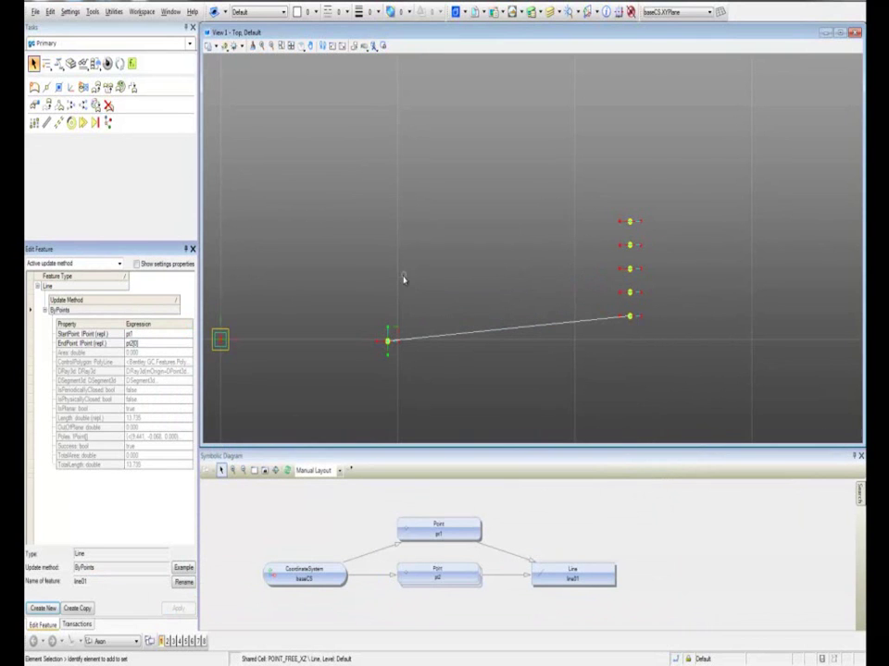
pyautogui.moveTo(411, 353); pyautogui.dragTo(384, 373, button='middle')
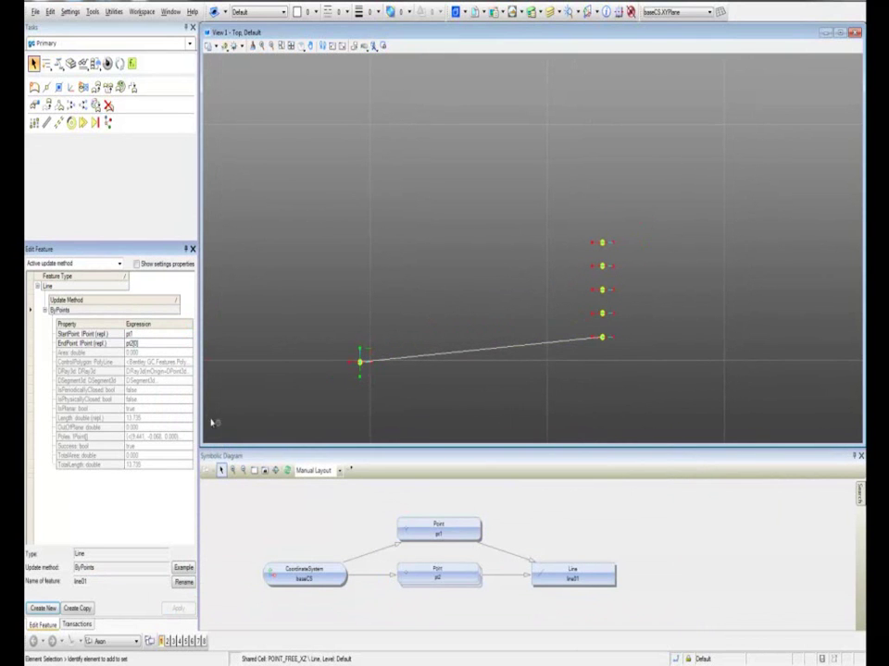
# Step: Set the line's EndPoint expression to the whole pt2 list, and record the new line as a transaction
pyautogui.click(156, 344)
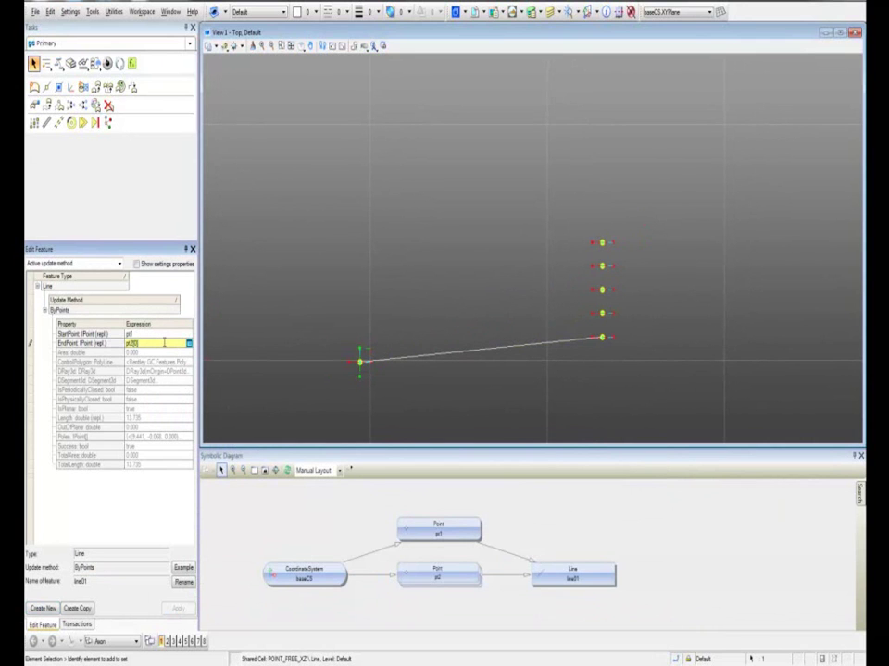
pyautogui.write('pt2 {')
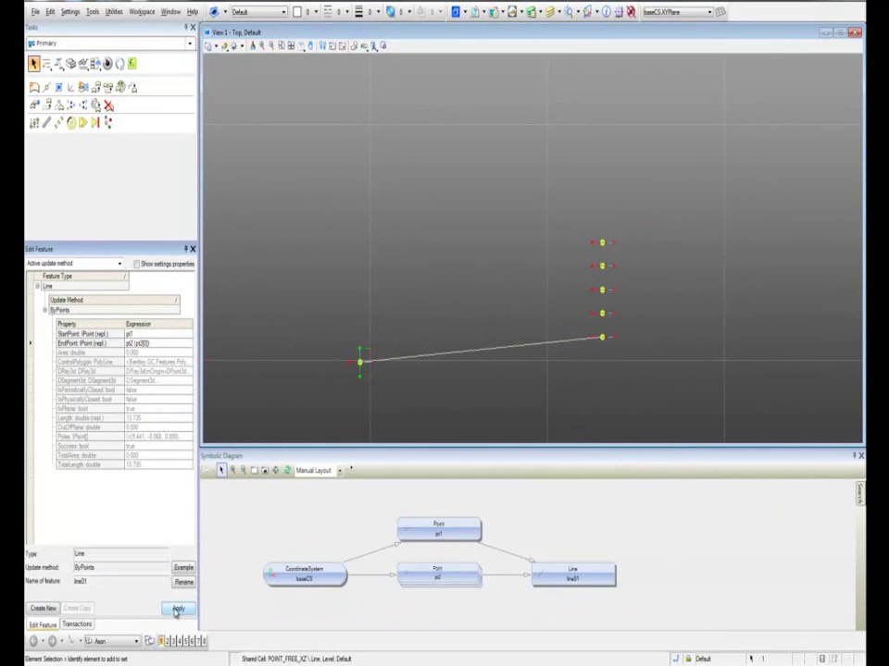
pyautogui.click(178, 610)
pyautogui.moveTo(382, 383)
pyautogui.mouseDown(button='middle')
pyautogui.moveTo(369, 377)
pyautogui.moveTo(379, 347)
pyautogui.moveTo(379, 385)
pyautogui.mouseUp(button='middle')
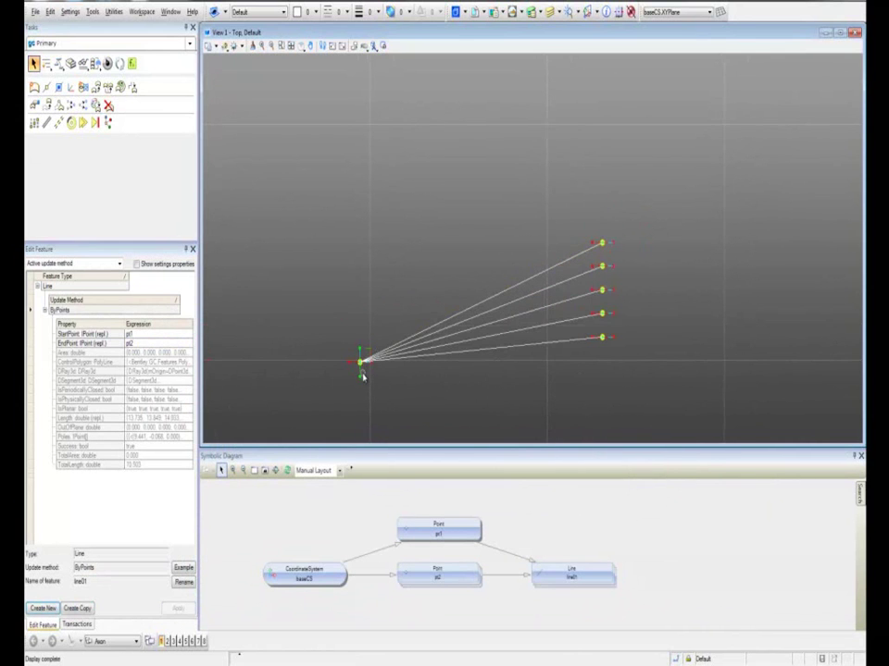
pyautogui.click(80, 625)
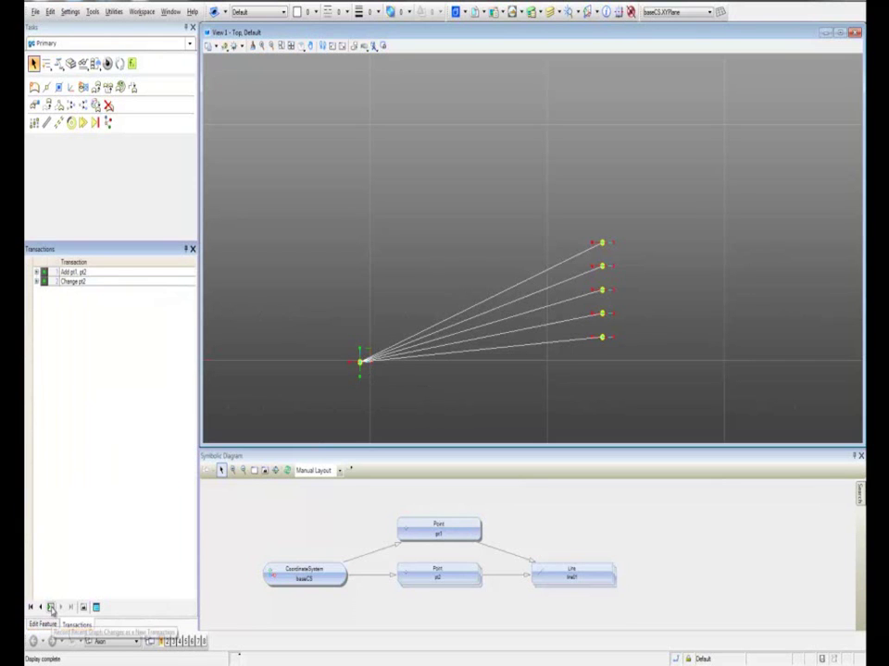
pyautogui.click(51, 609)
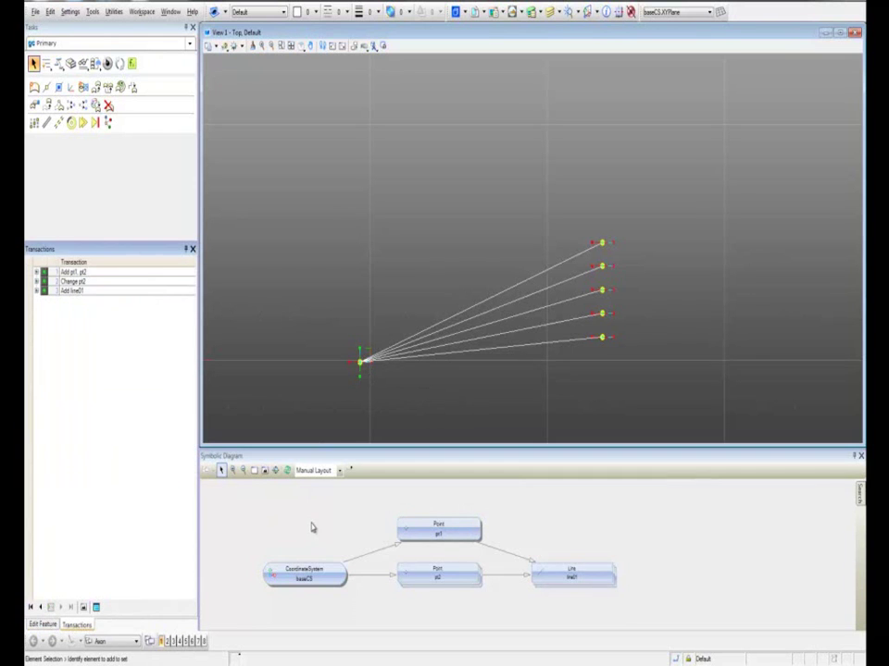
# Step: Rename the node line01 as l1
pyautogui.click(35, 106)
pyautogui.click(581, 581)
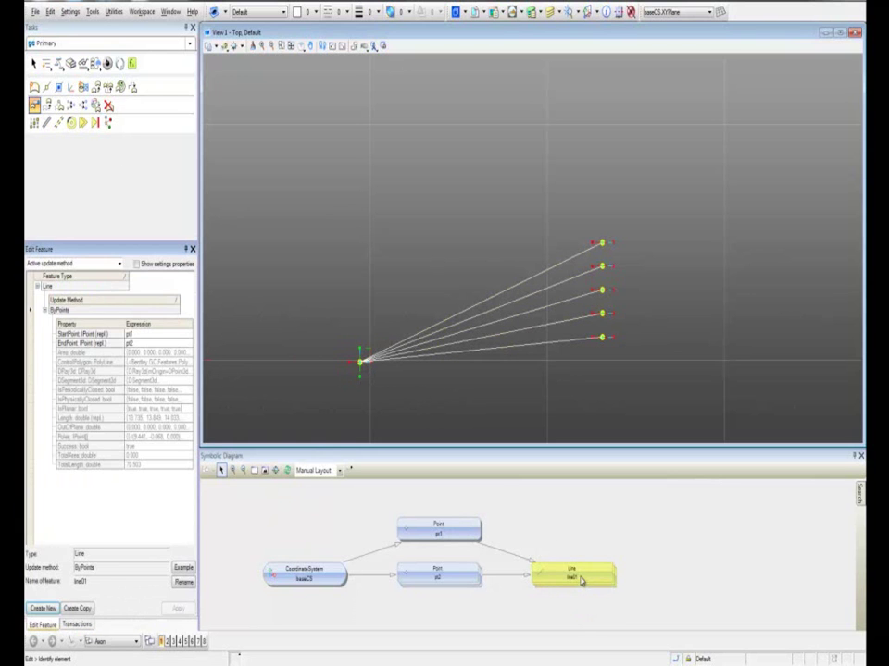
pyautogui.click(183, 582)
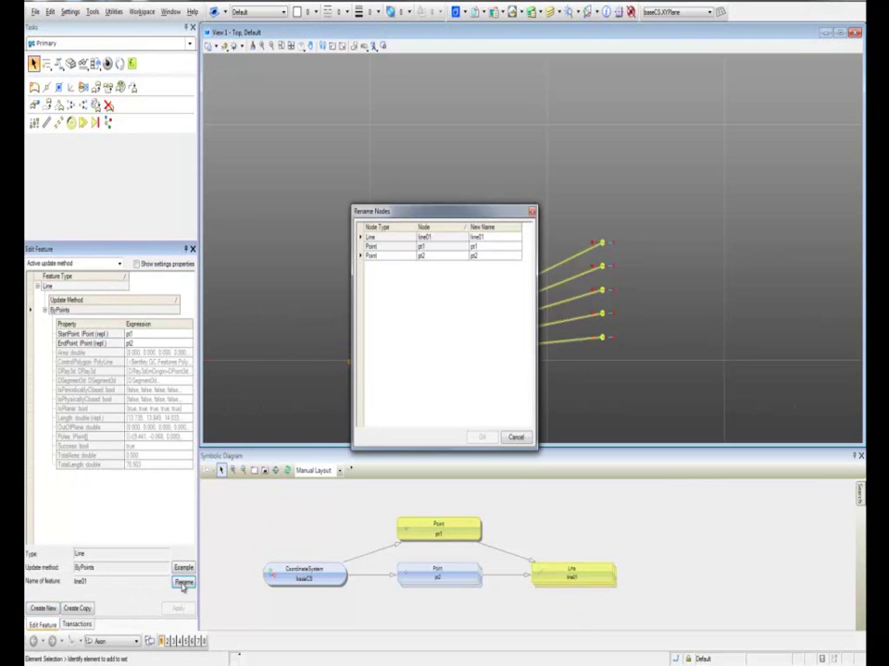
pyautogui.click(492, 238)
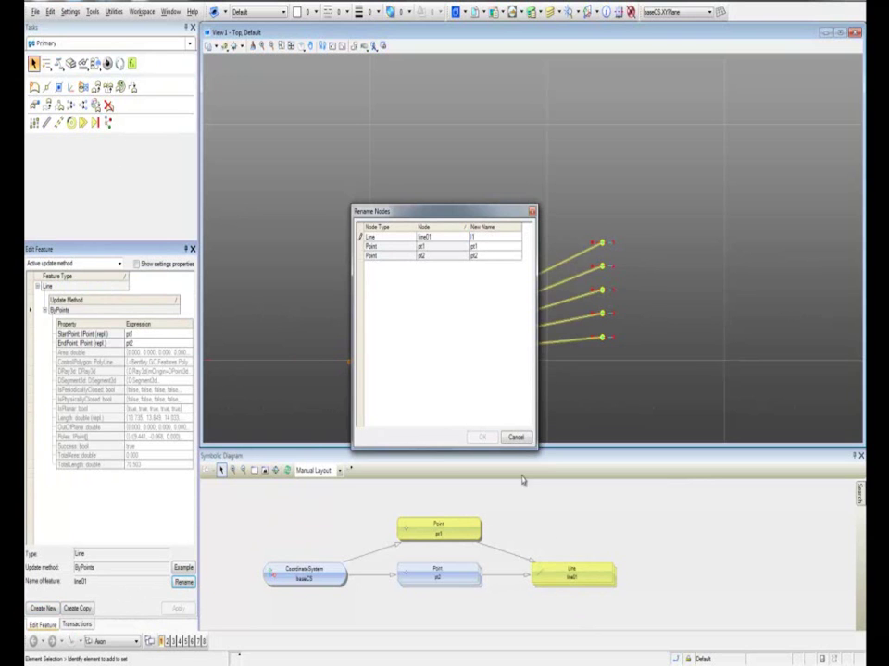
pyautogui.click(486, 246)
pyautogui.click(493, 438)
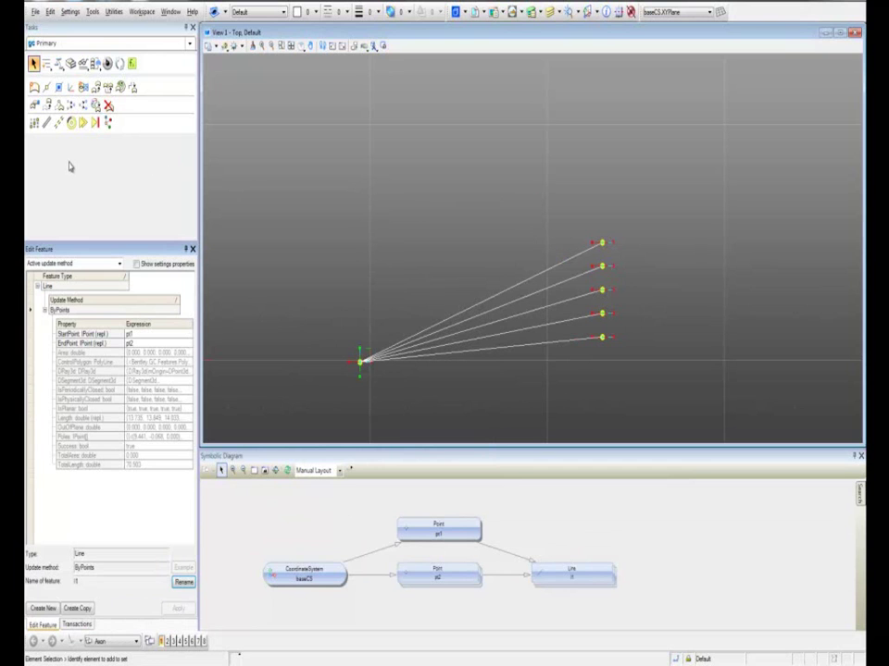
# Step: Replace the YTranslation expression of the pt2 points with Series(0,10,1) in the Script Editor and apply the change
pyautogui.click(34, 105)
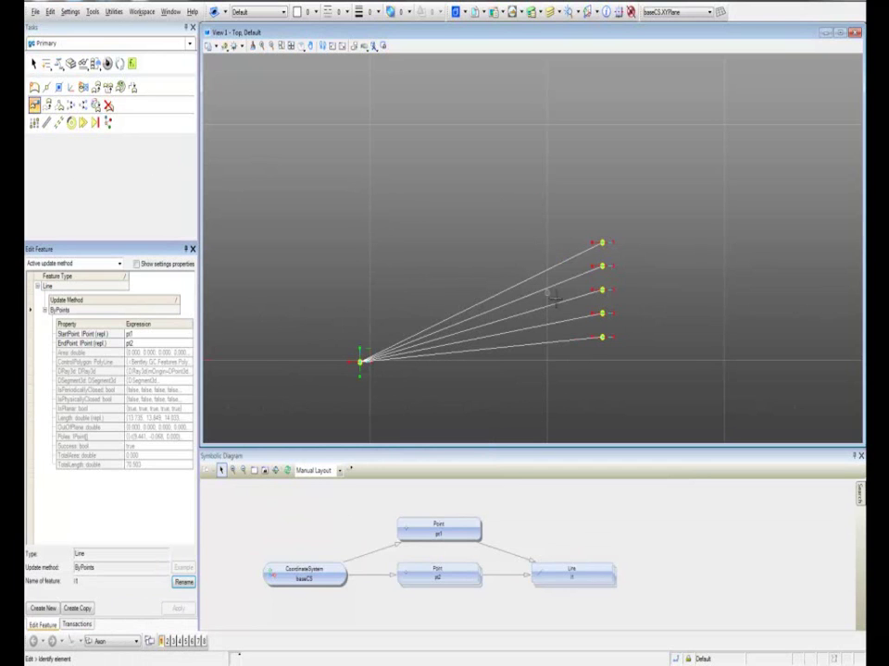
pyautogui.click(613, 338)
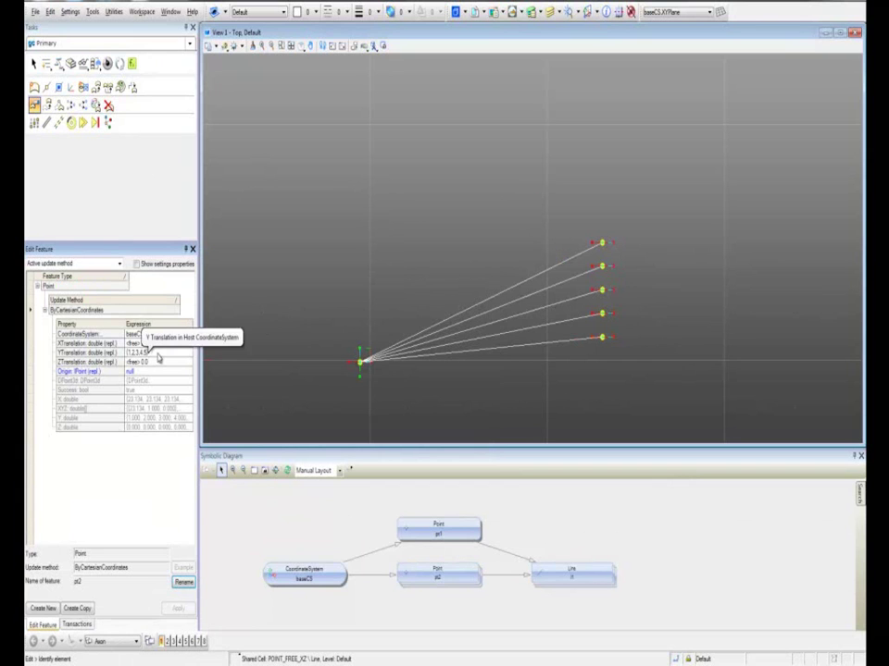
pyautogui.click(151, 352)
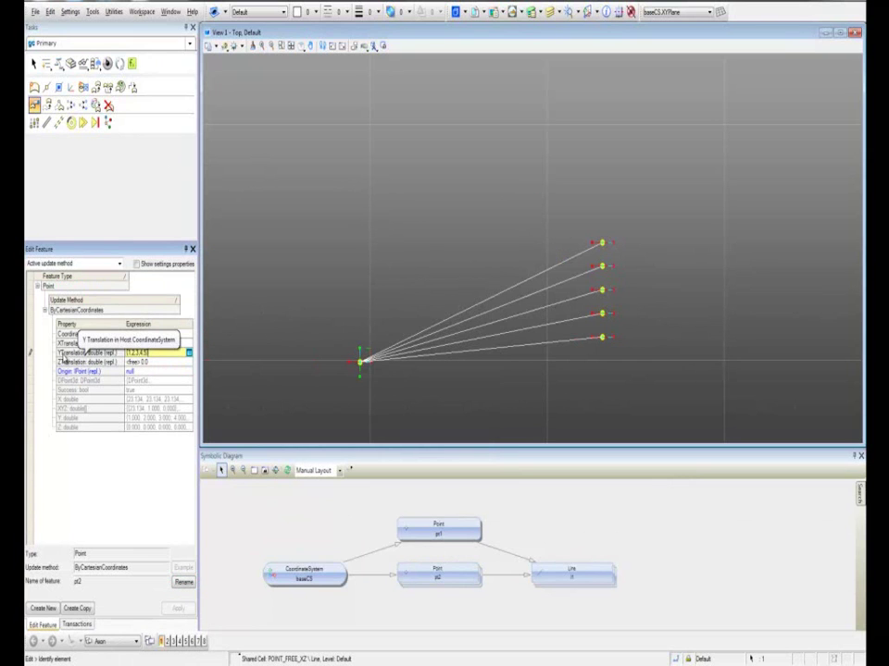
pyautogui.click(189, 353)
pyautogui.moveTo(344, 354); pyautogui.dragTo(207, 355)
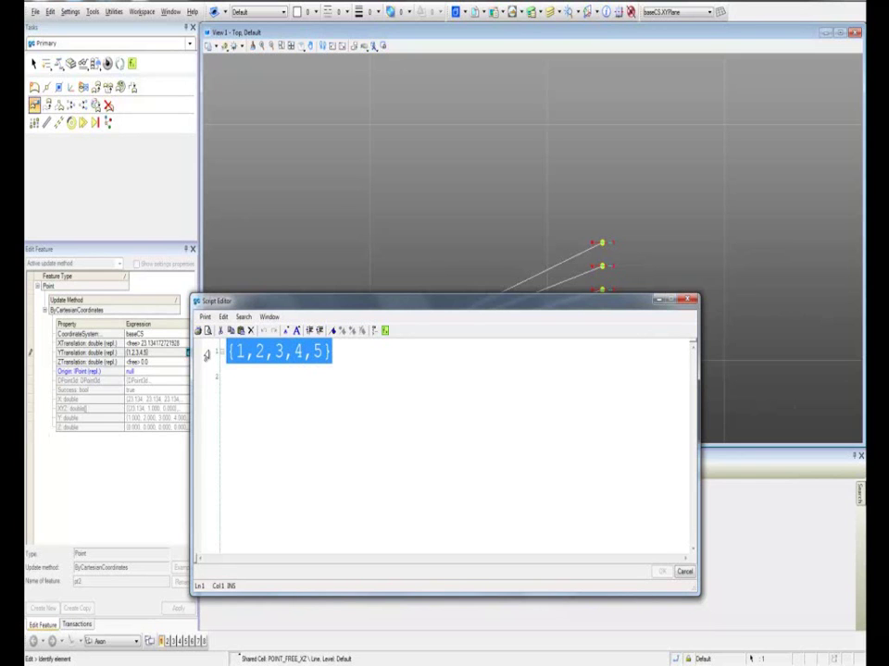
pyautogui.write('S')
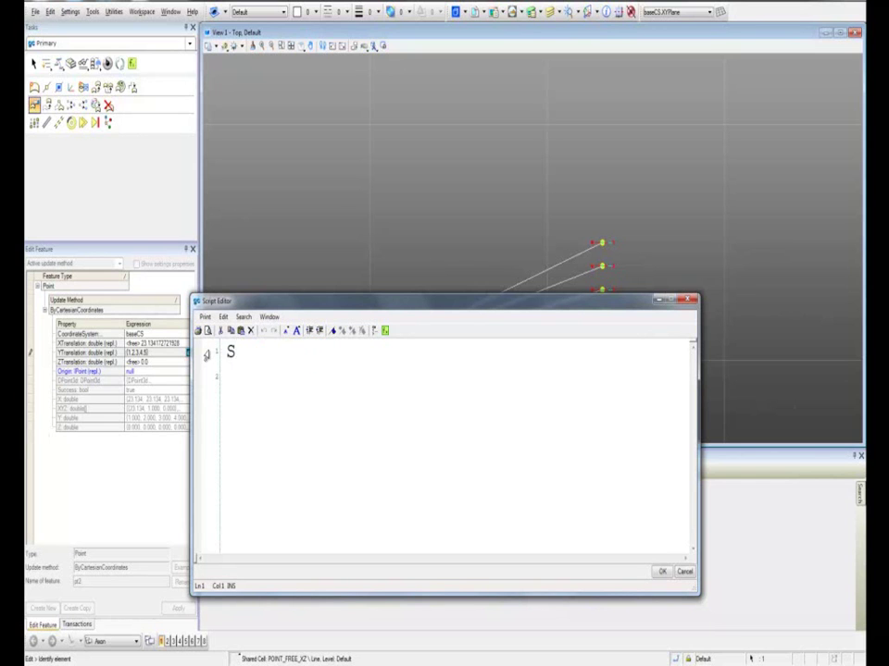
pyautogui.write('eries')
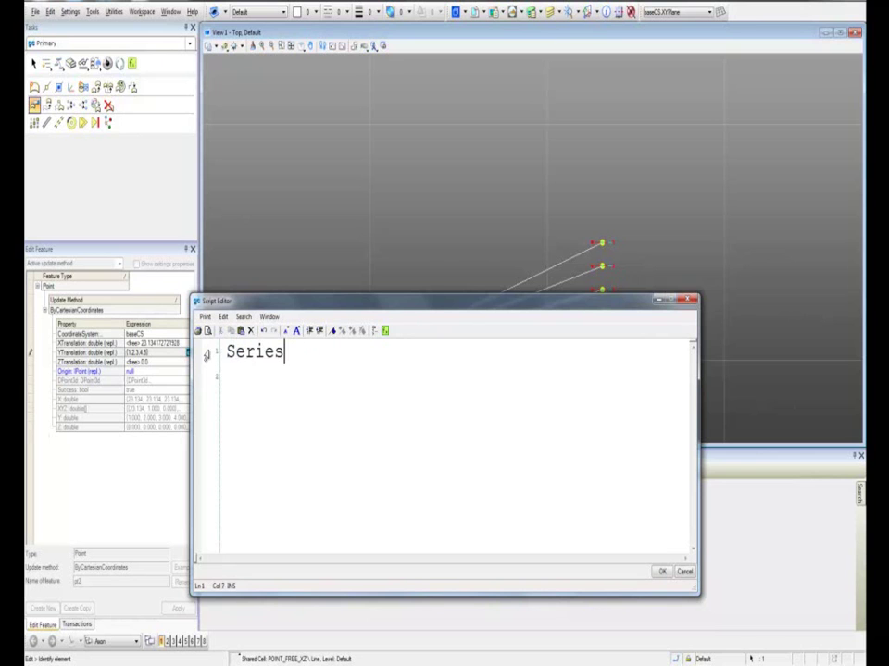
pyautogui.write('(')
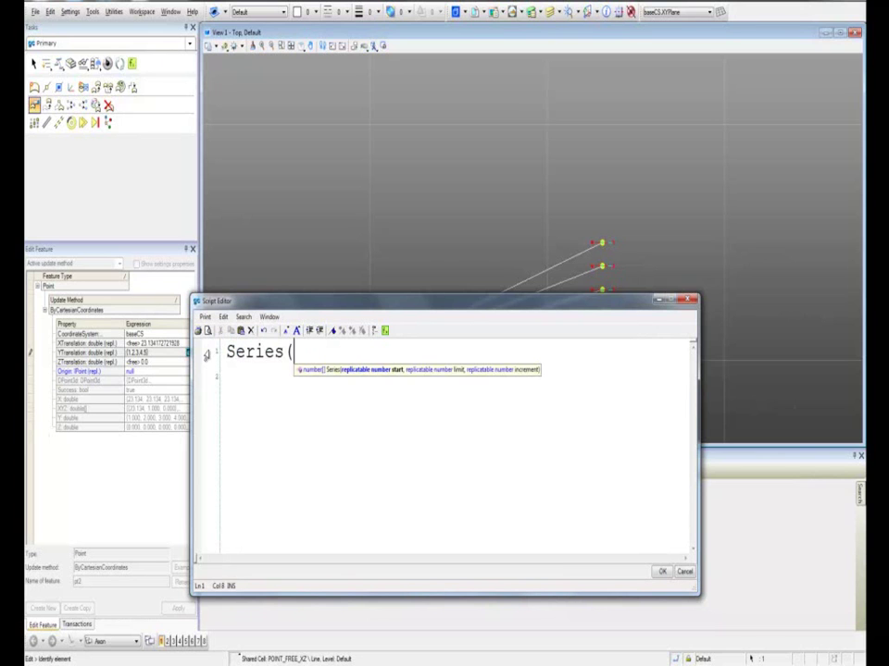
pyautogui.write('0,')
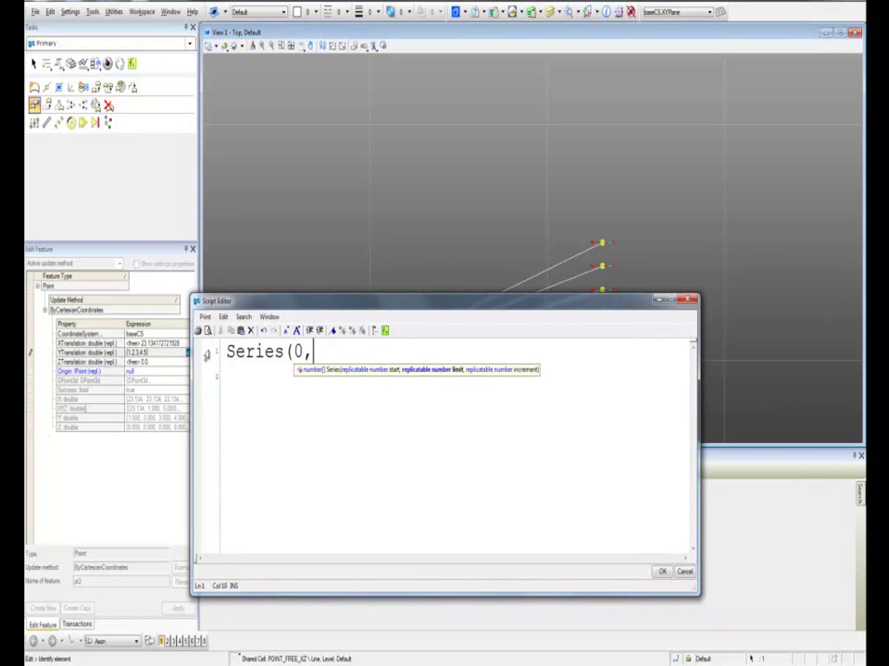
pyautogui.write('10,1')
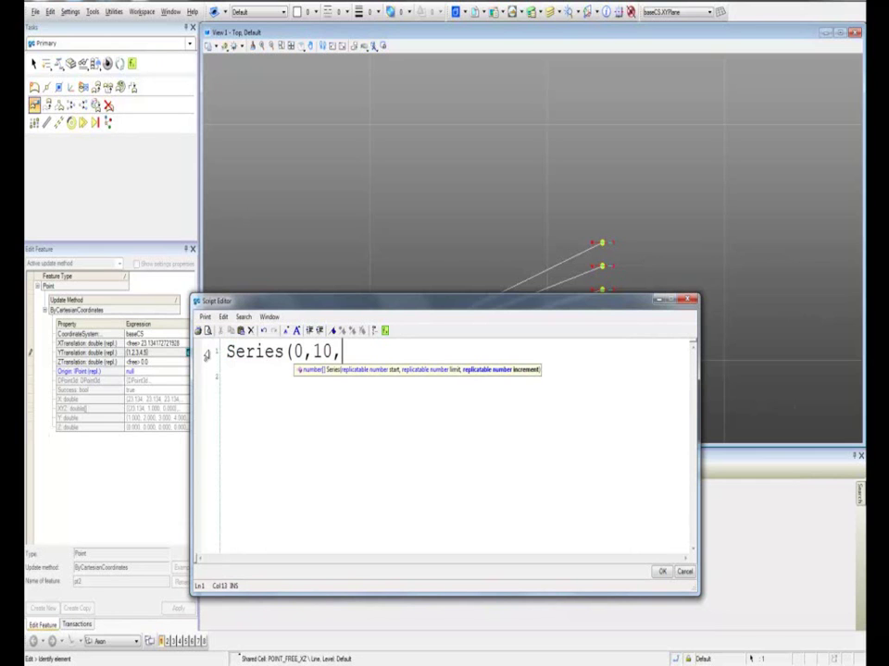
pyautogui.write(')')
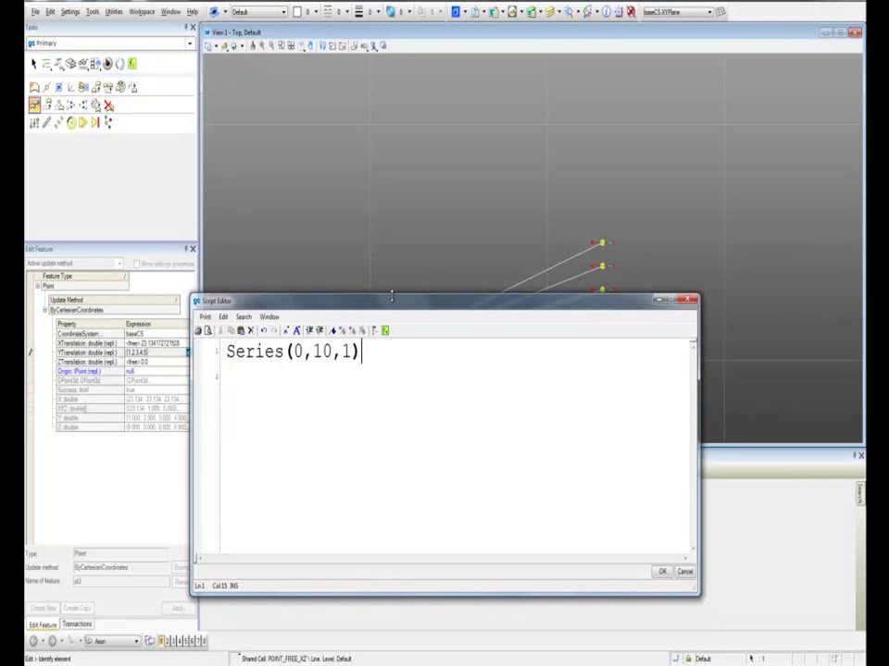
pyautogui.moveTo(391, 295); pyautogui.dragTo(395, 336)
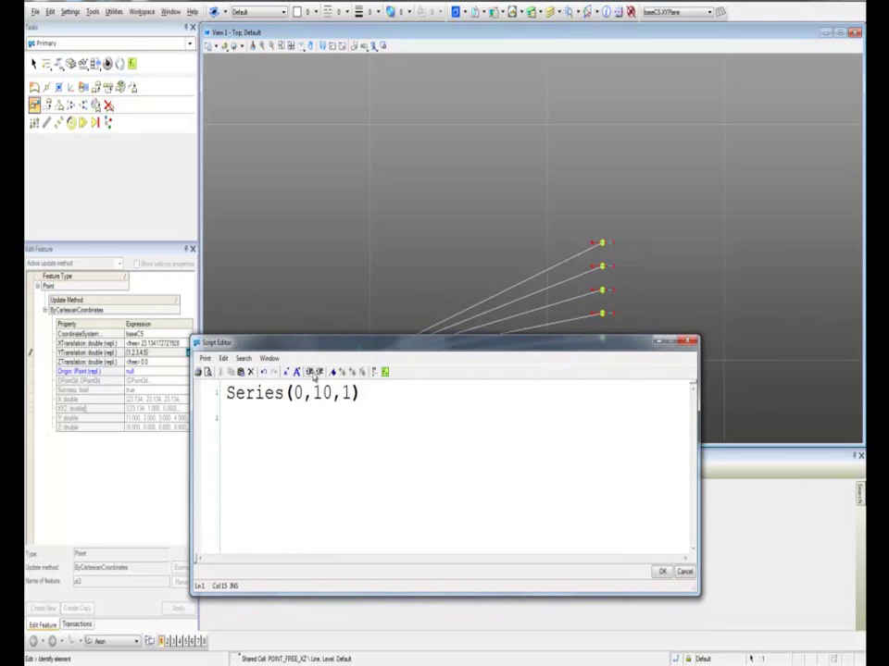
pyautogui.doubleClick(347, 393)
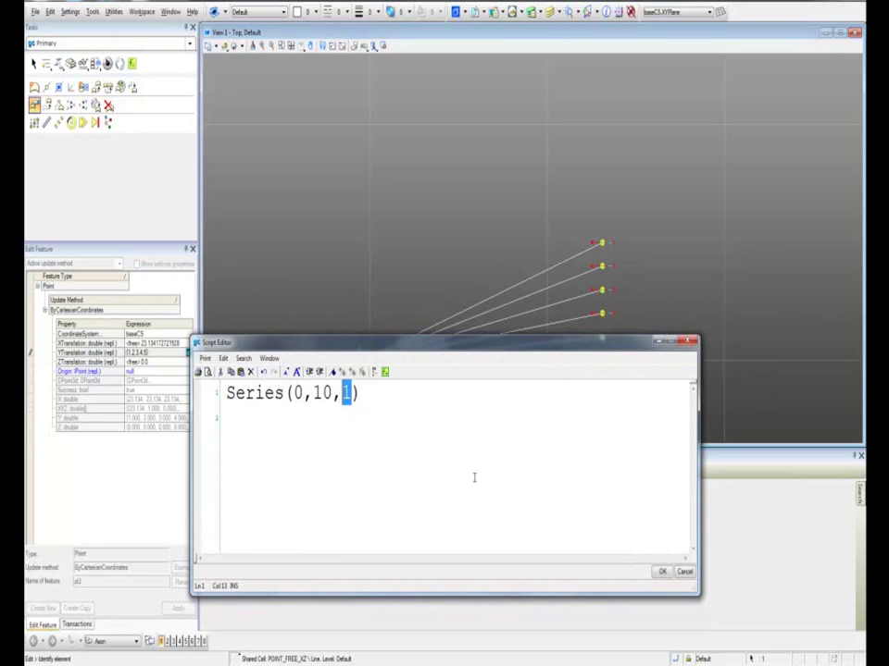
pyautogui.click(661, 572)
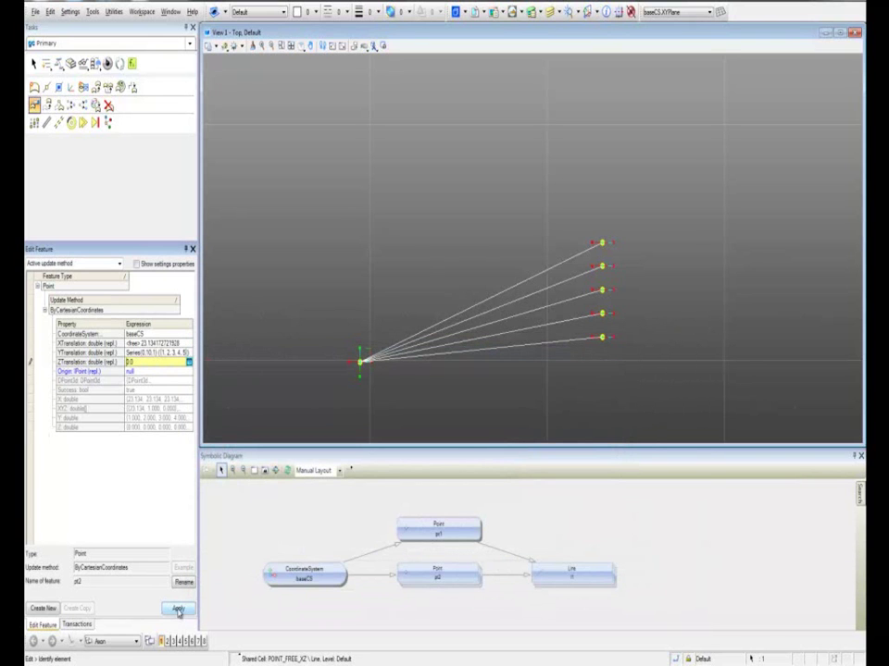
pyautogui.click(178, 611)
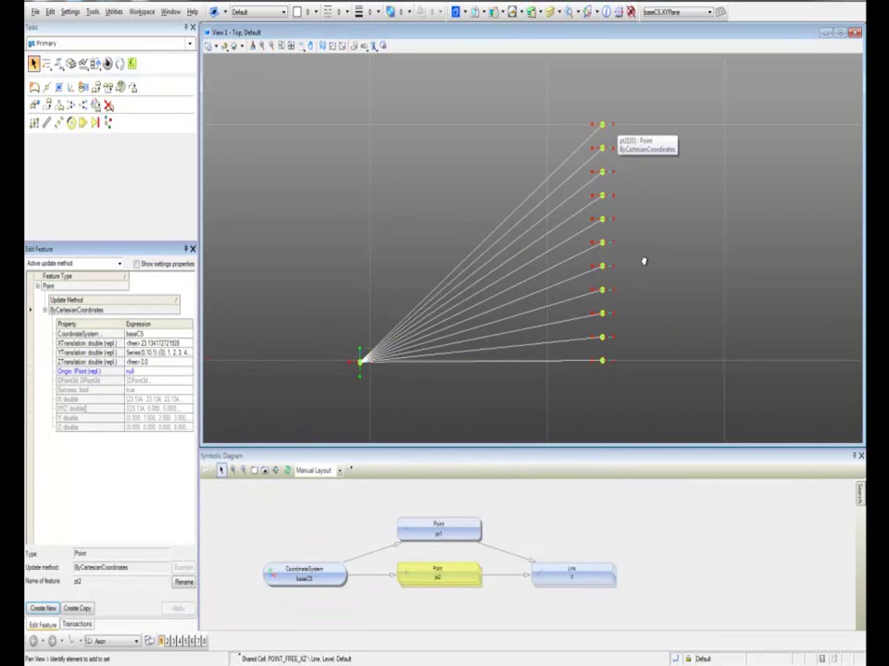
# Step: Record the pt2 series change as a new transaction
pyautogui.moveTo(647, 258); pyautogui.dragTo(554, 284, button='middle')
pyautogui.moveTo(559, 206); pyautogui.dragTo(546, 199, button='middle')
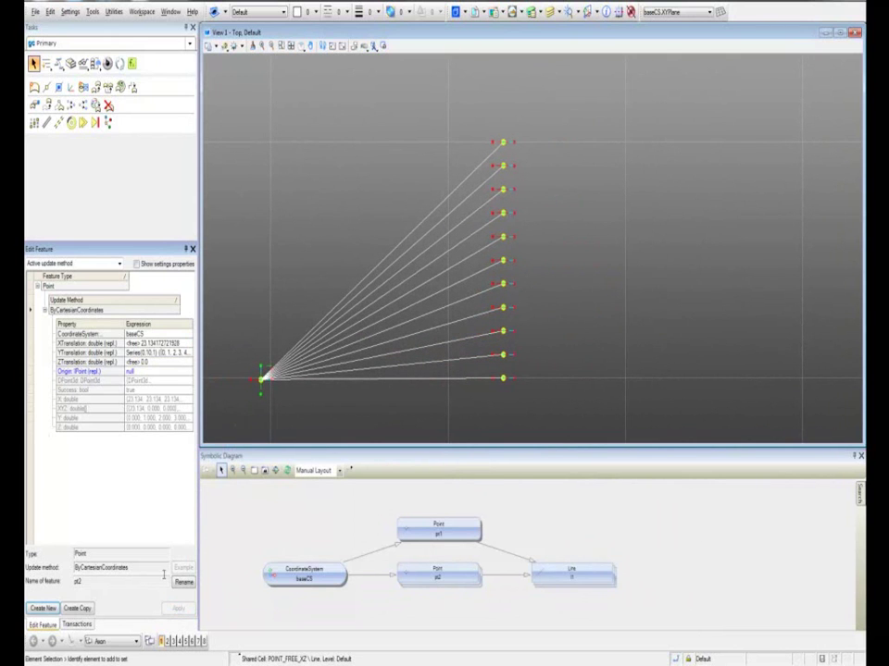
pyautogui.click(76, 625)
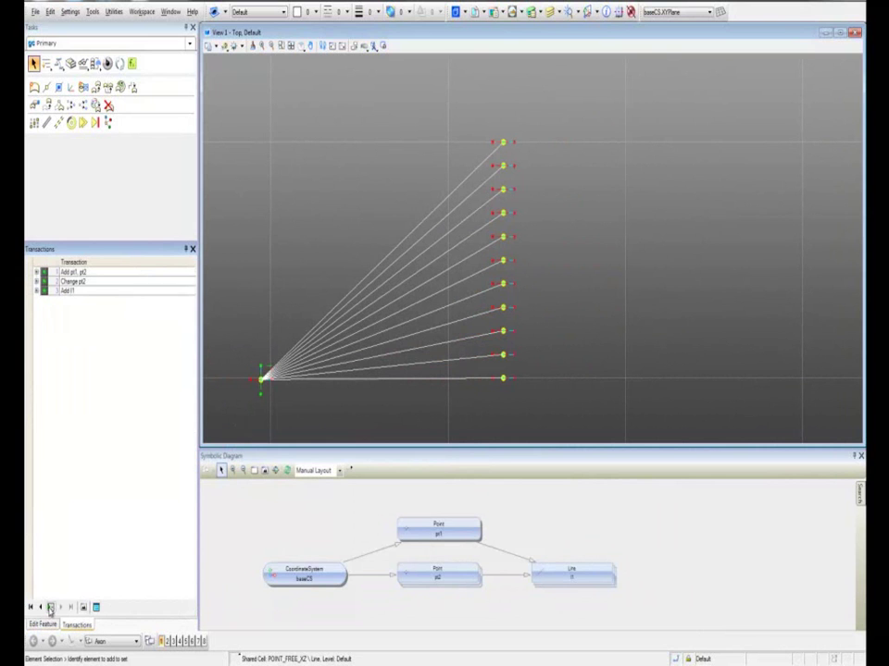
pyautogui.click(51, 608)
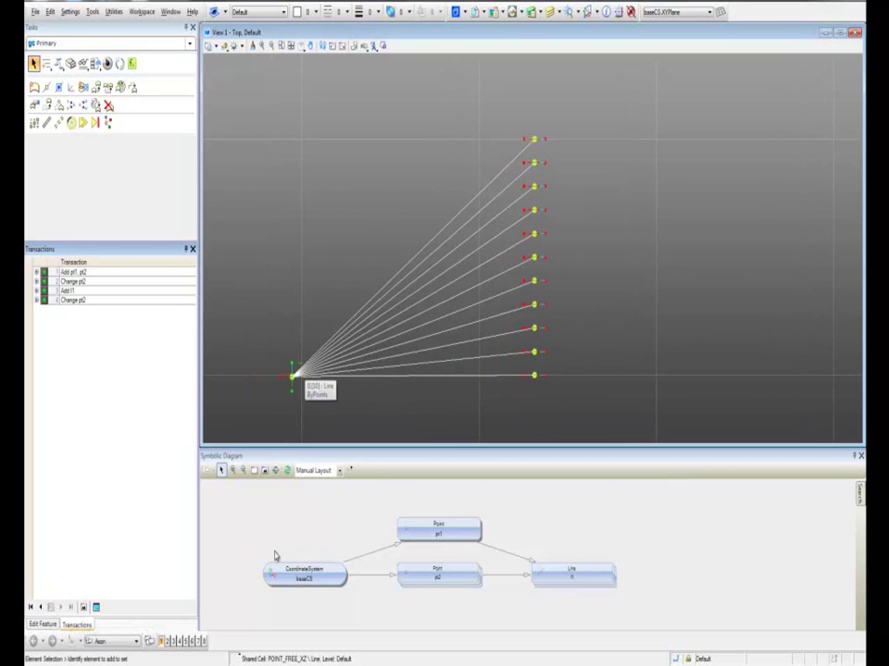
# Step: Change the YTranslation function of pt2 from Series to SeriesByCount so it reads SeriesByCount(0,10,1), and apply it
pyautogui.click(43, 625)
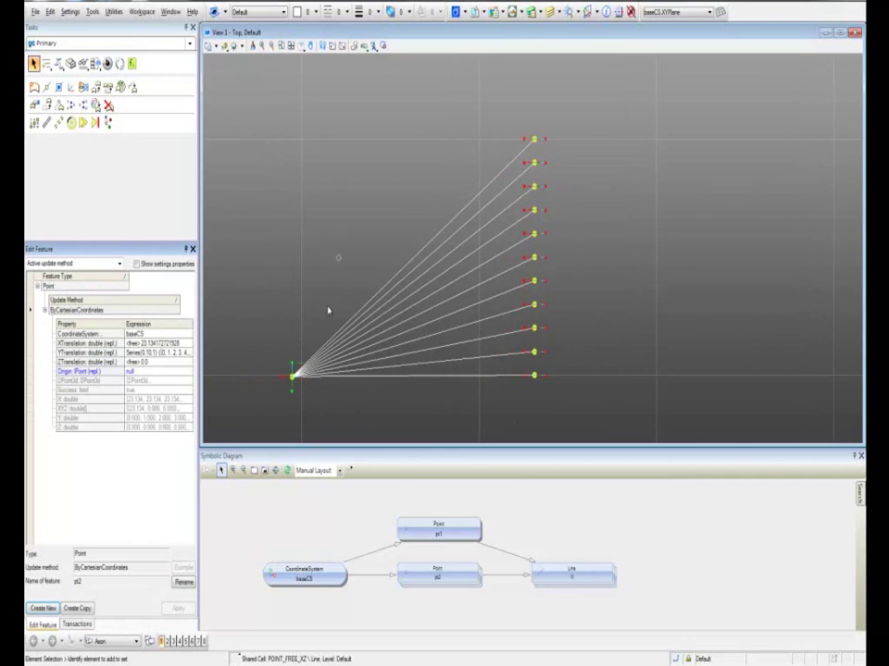
pyautogui.click(171, 354)
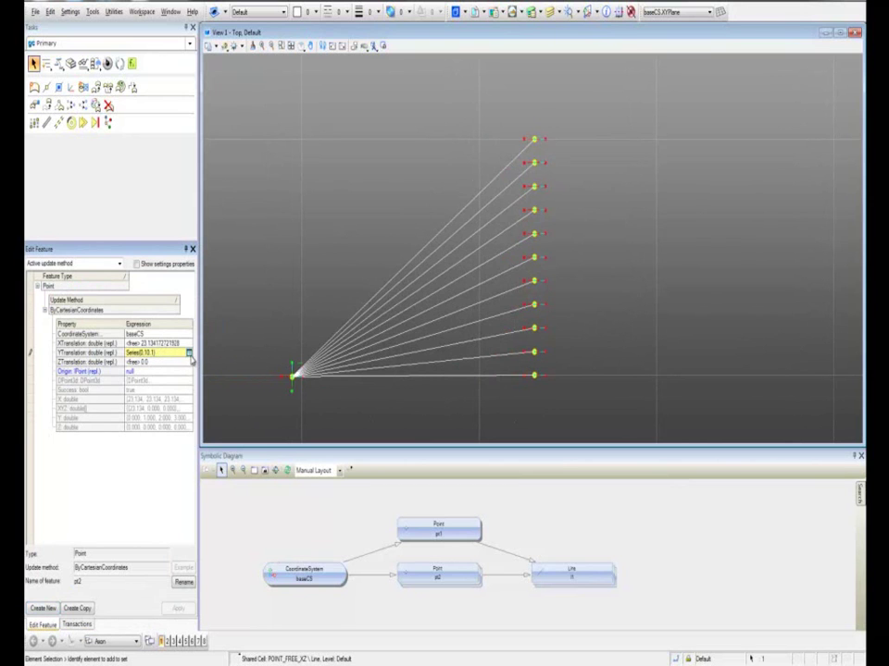
pyautogui.click(188, 355)
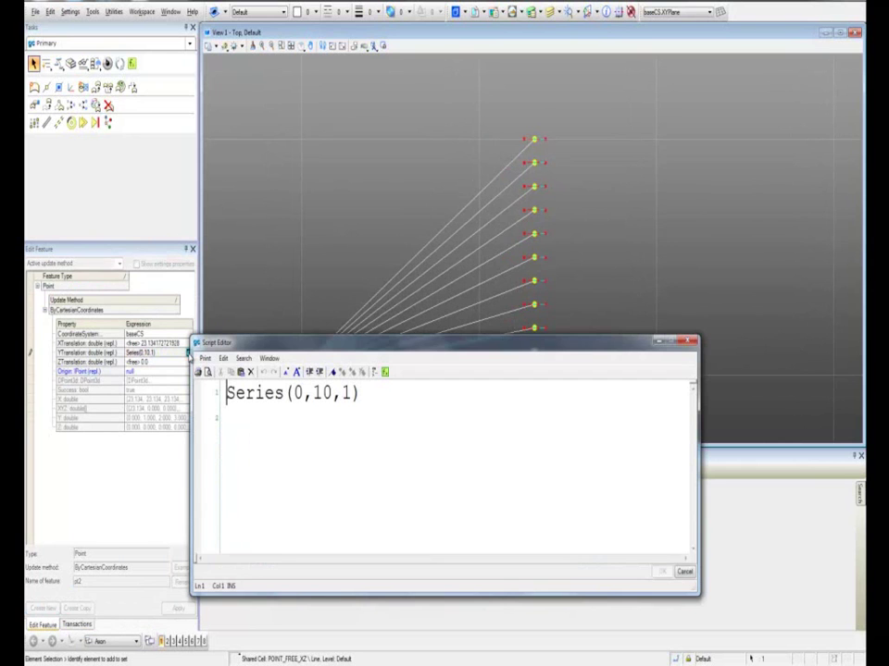
pyautogui.click(289, 395)
pyautogui.write('By')
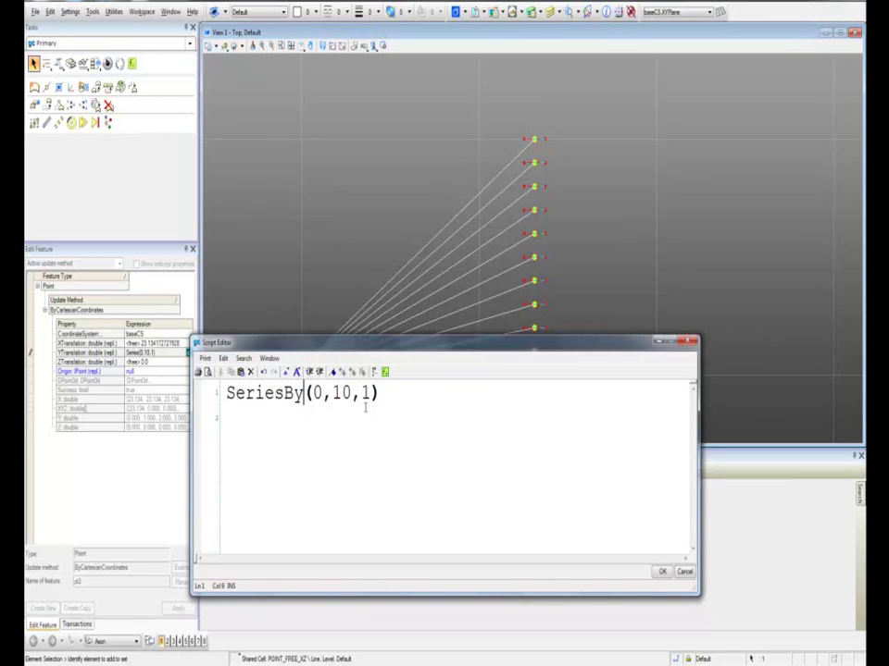
pyautogui.write('Count')
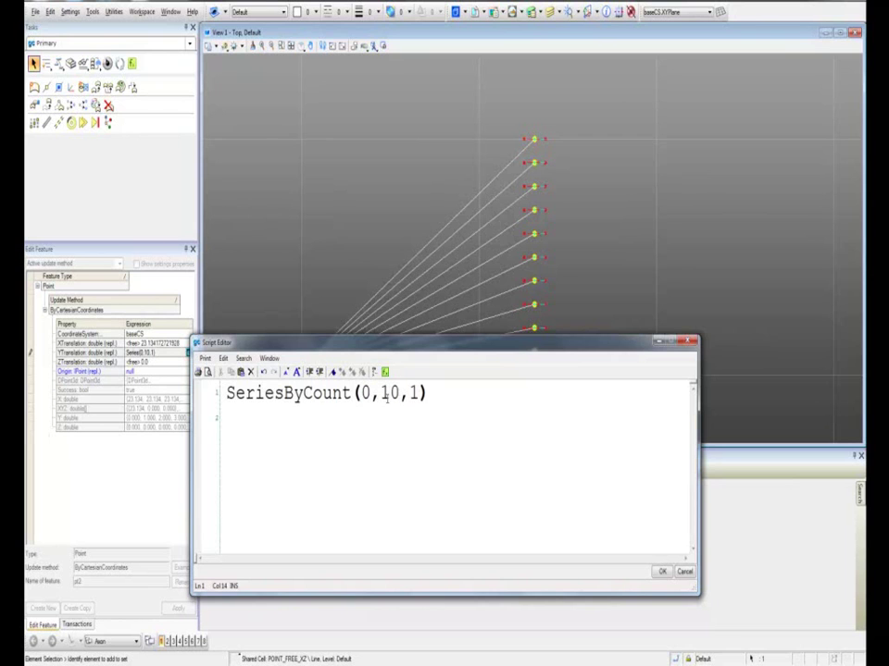
pyautogui.doubleClick(414, 394)
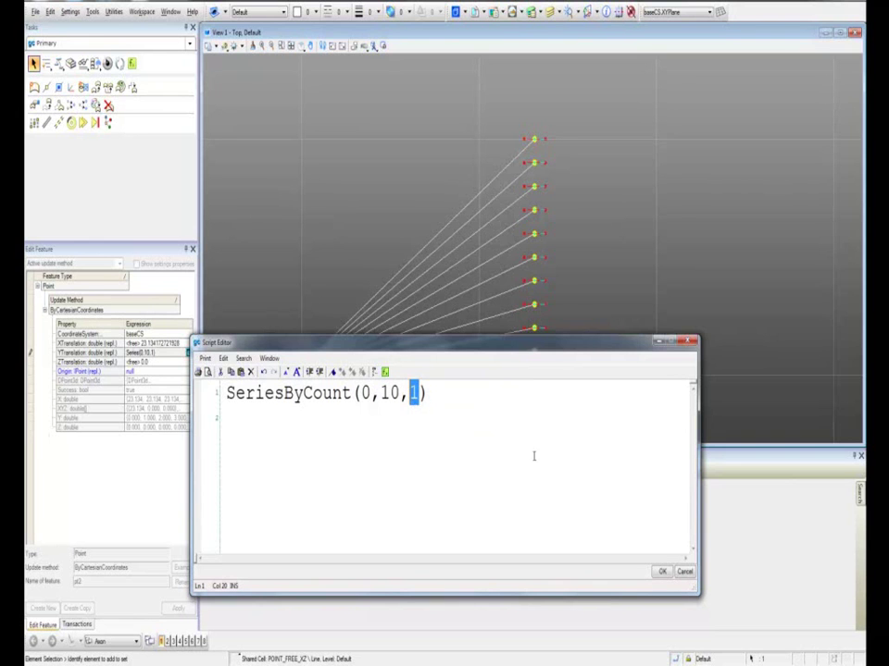
pyautogui.click(662, 572)
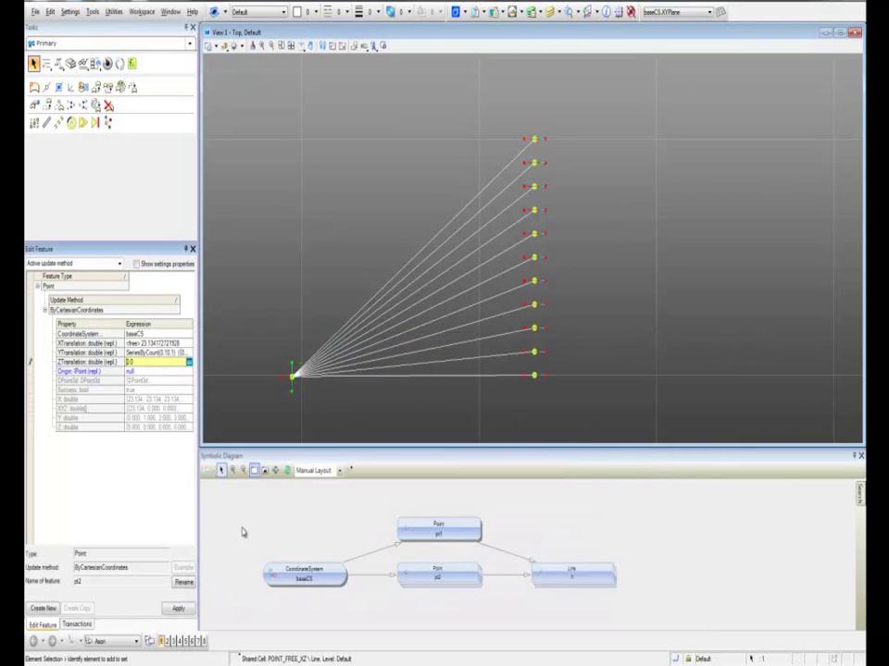
pyautogui.click(179, 609)
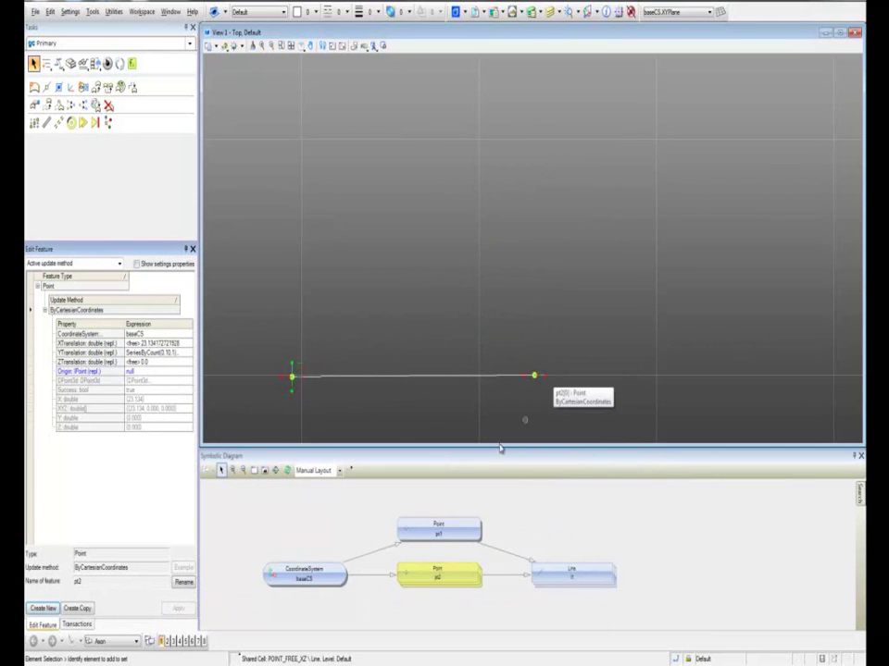
# Step: Set the count in pt2's YTranslation expression to 5 so it reads SeriesByCount(0,10,5), and apply it
pyautogui.click(186, 355)
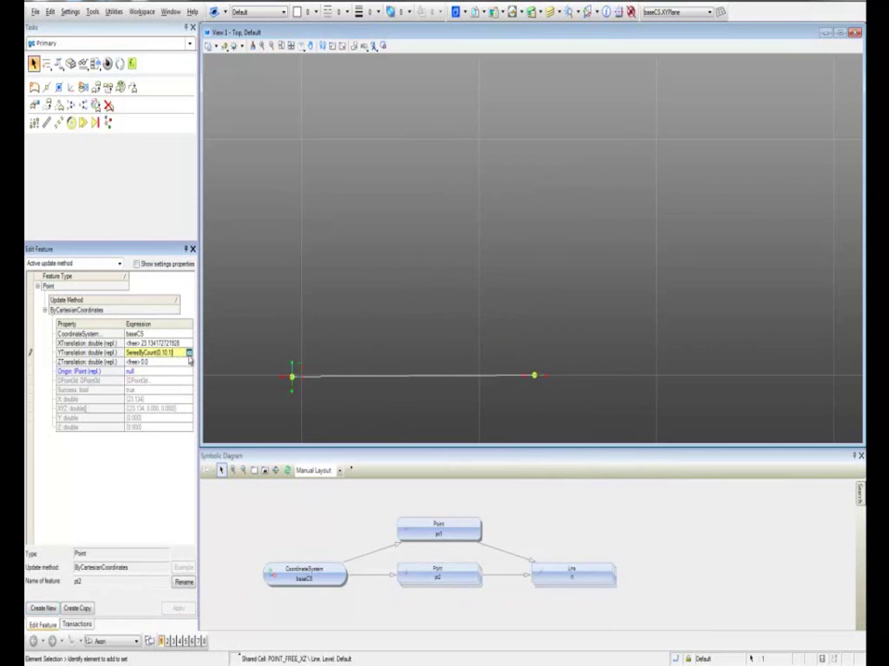
pyautogui.click(188, 354)
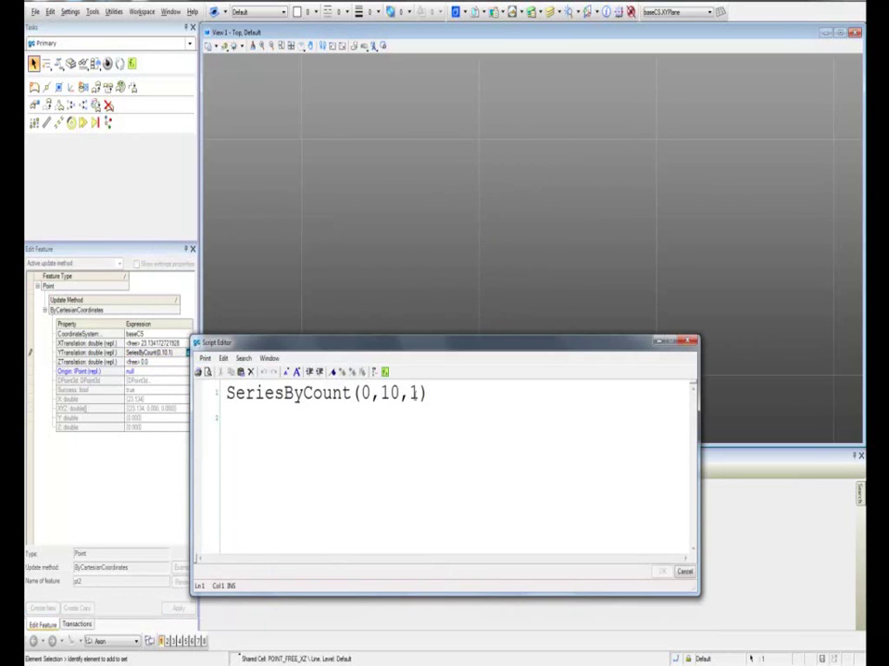
pyautogui.doubleClick(413, 393)
pyautogui.write('5')
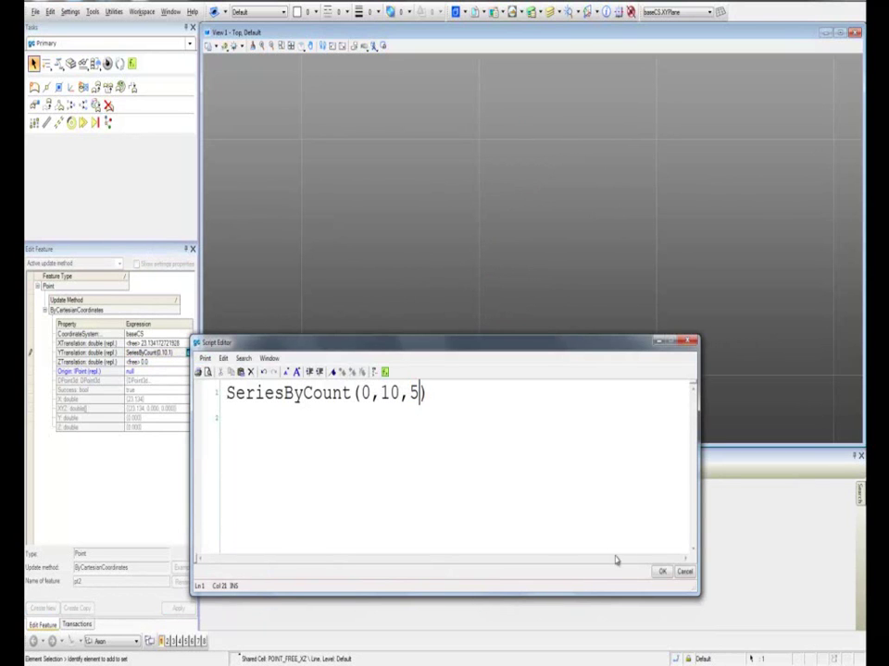
pyautogui.click(662, 571)
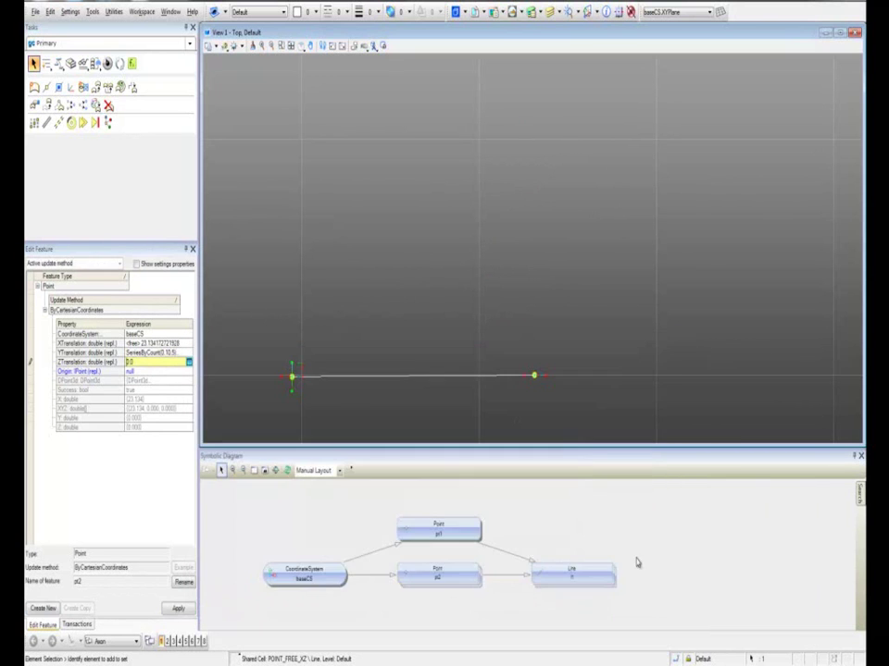
pyautogui.click(178, 608)
pyautogui.scroll(-2, 452, 332)
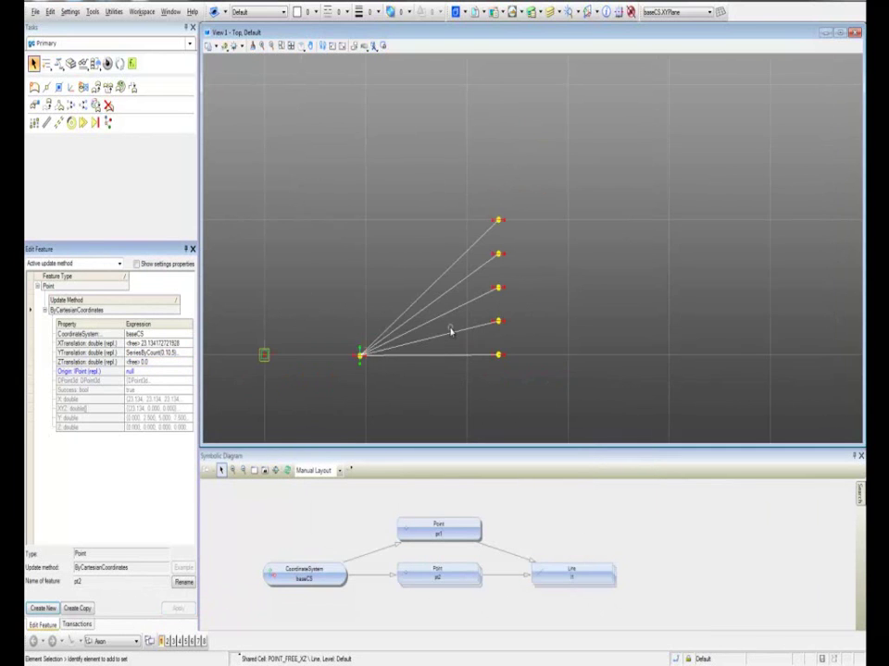
pyautogui.scroll(2, 453, 333)
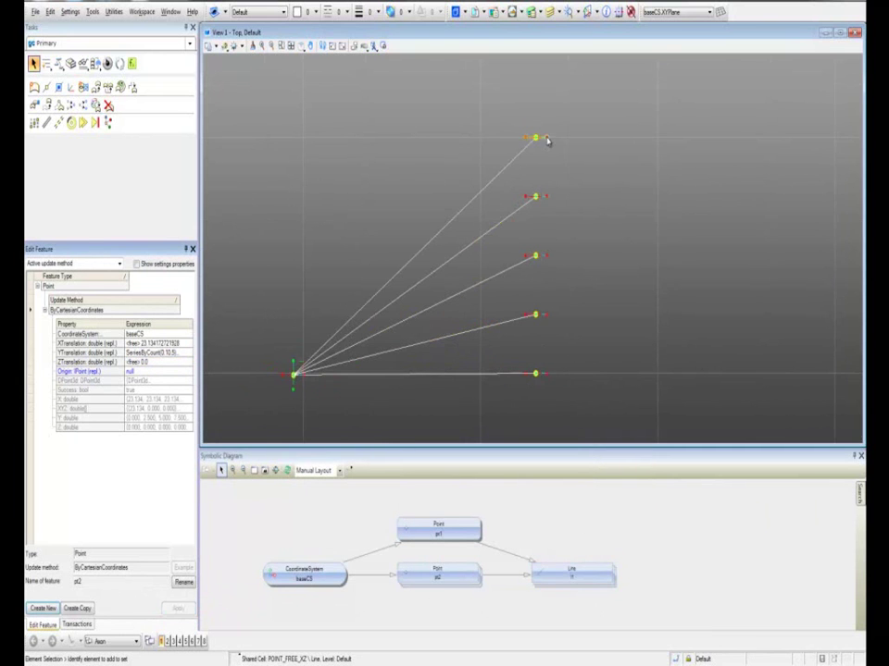
pyautogui.moveTo(452, 367); pyautogui.dragTo(462, 383, button='middle')
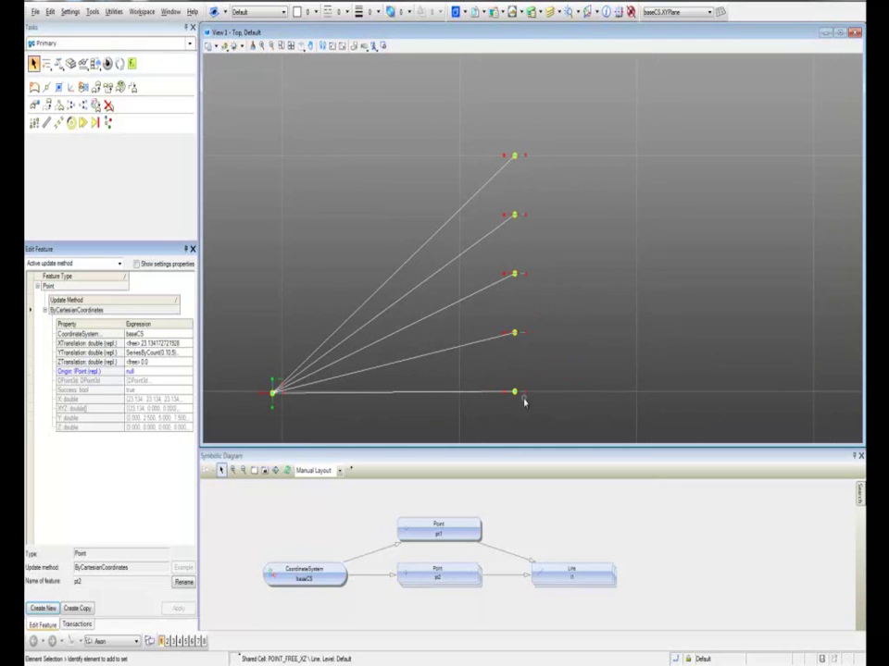
pyautogui.moveTo(563, 351); pyautogui.dragTo(565, 359, button='middle')
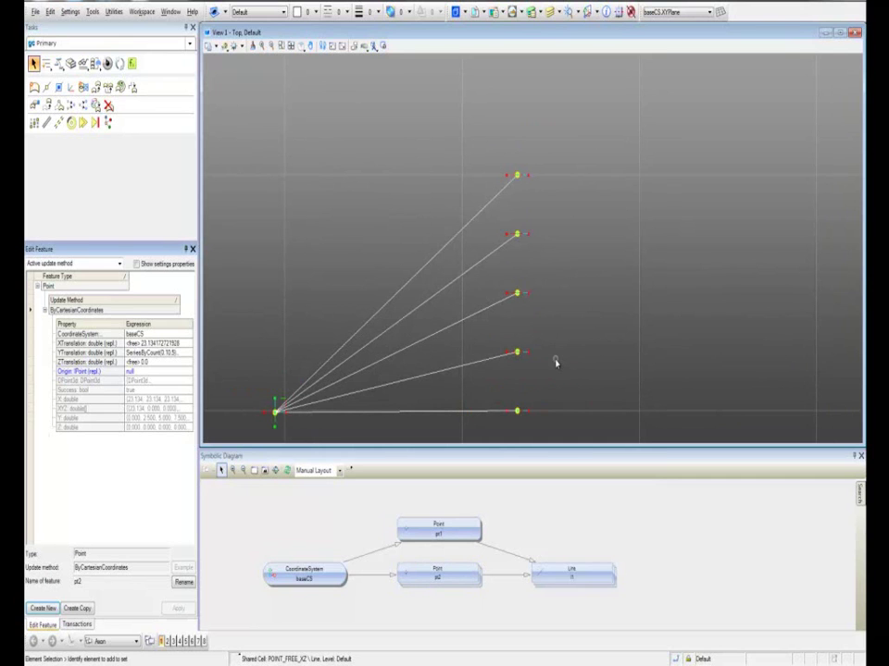
pyautogui.scroll(-2, 534, 333)
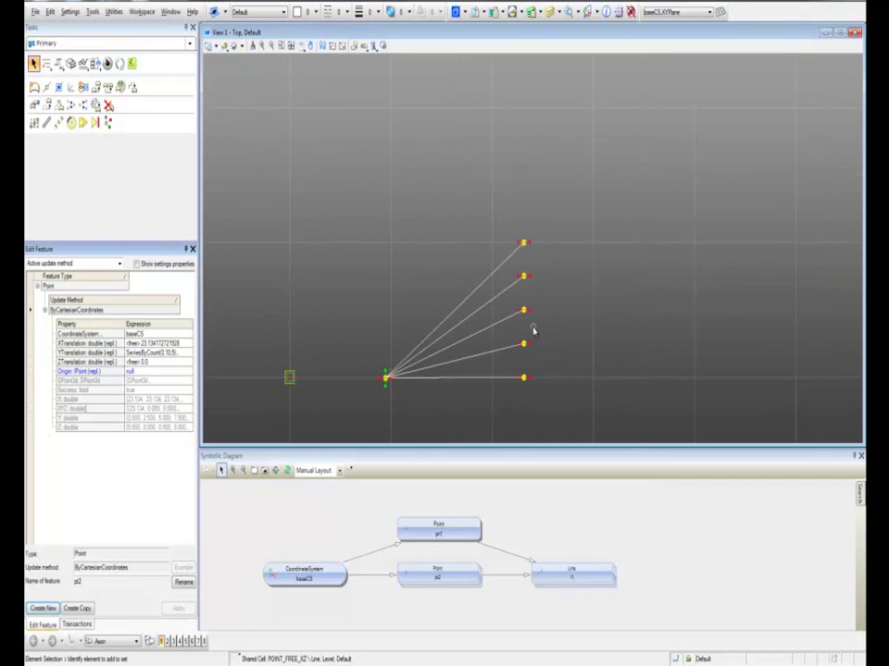
pyautogui.scroll(2, 472, 339)
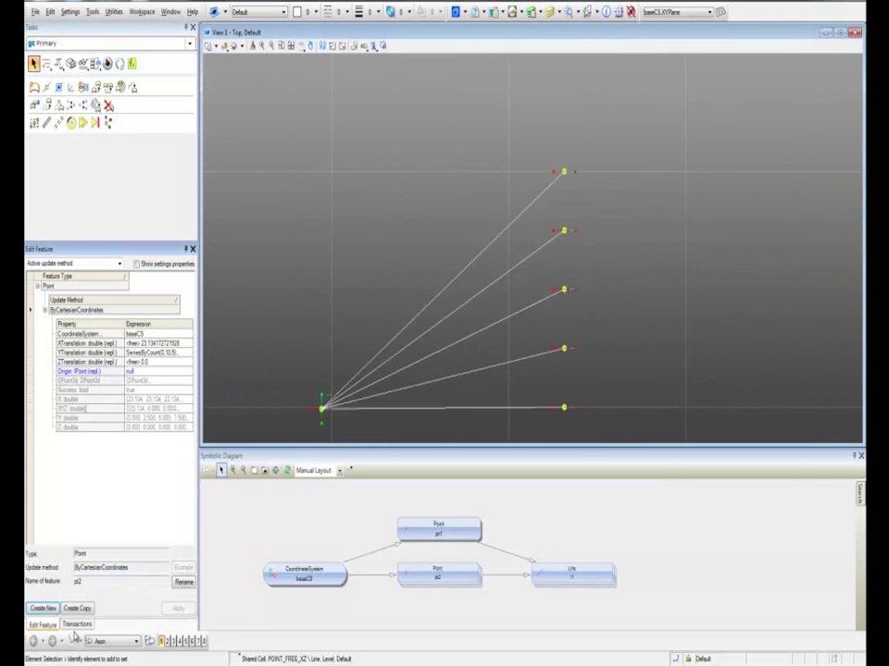
# Step: Record the SeriesByCount change of pt2 as a new transaction
pyautogui.scroll(-2, 336, 342)
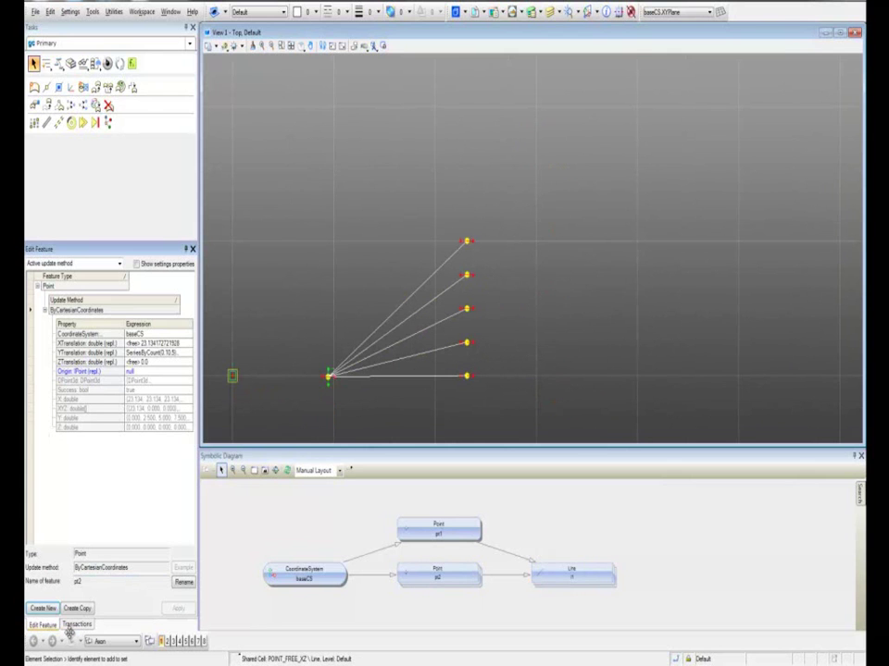
pyautogui.moveTo(335, 404); pyautogui.dragTo(371, 397, button='middle')
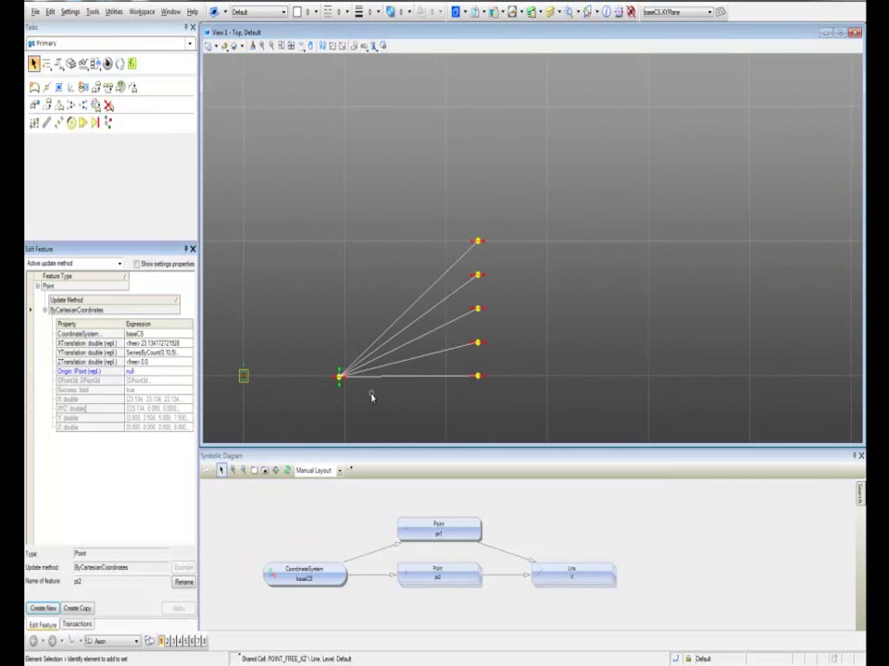
pyautogui.scroll(2, 371, 397)
pyautogui.moveTo(352, 274); pyautogui.dragTo(340, 294, button='middle')
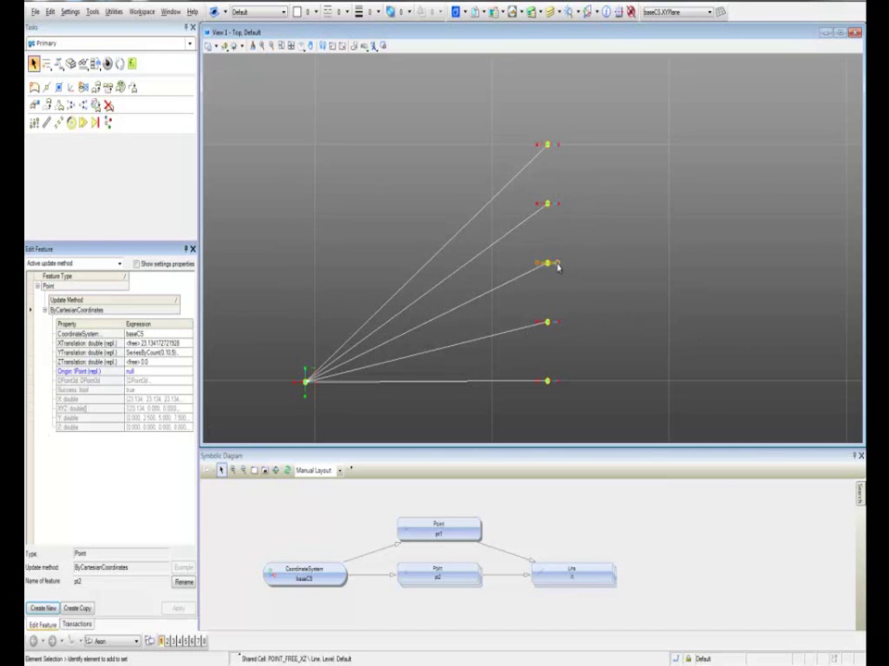
pyautogui.click(34, 105)
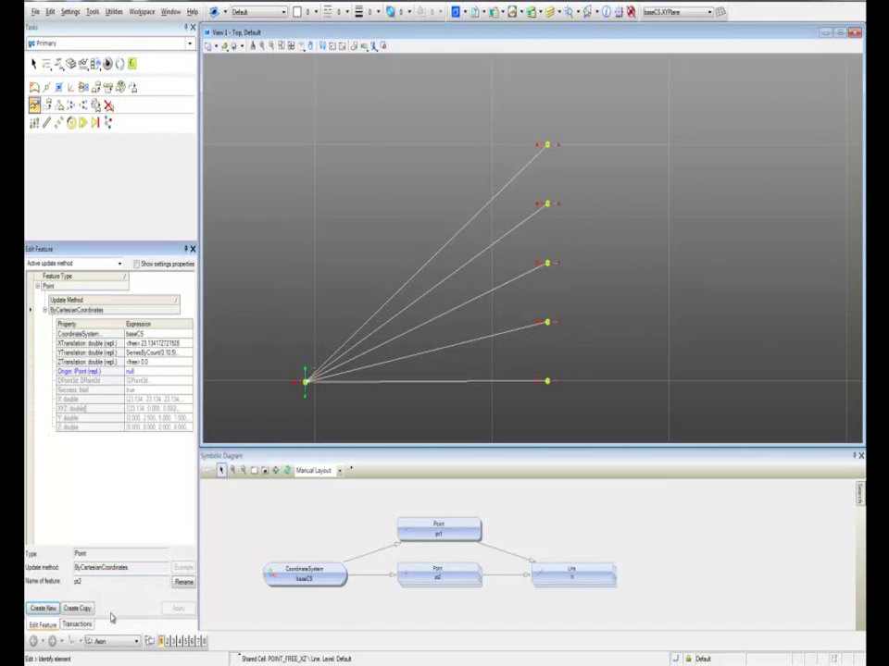
pyautogui.click(78, 625)
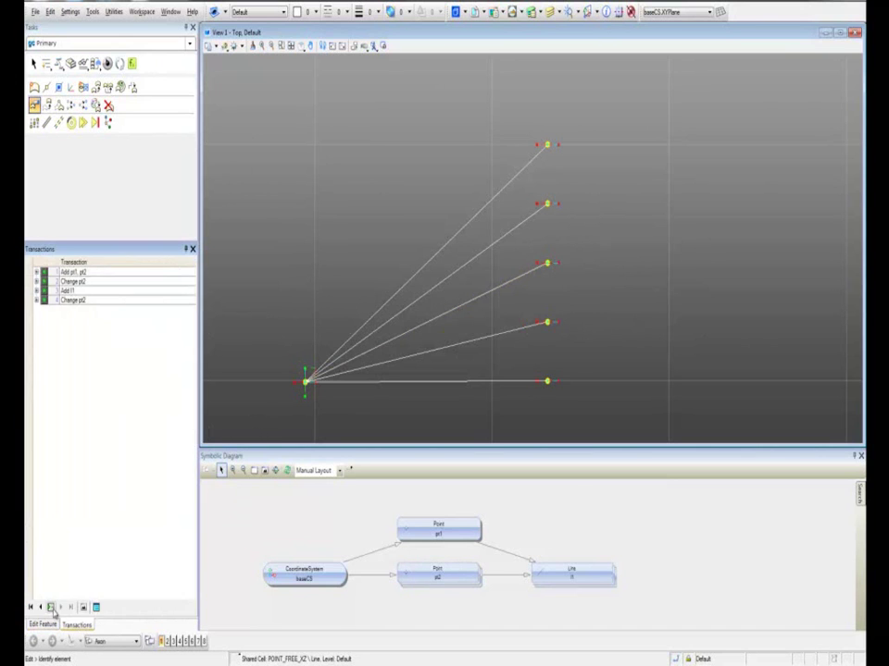
pyautogui.click(51, 608)
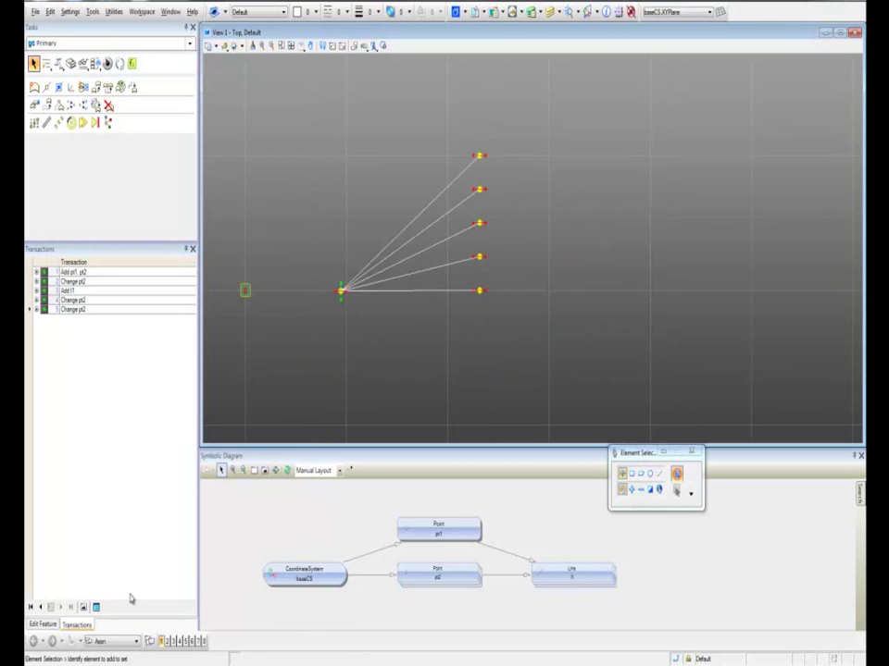
# Step: Replace pt2's XTranslation expression with SeriesByCount(23,33,5) in the Script Editor and apply the change
pyautogui.click(47, 626)
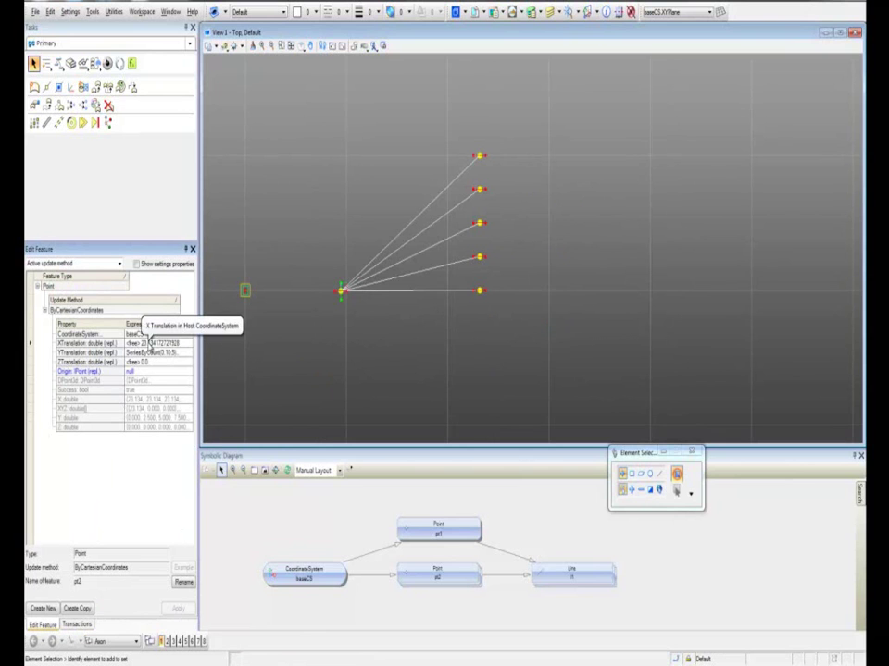
pyautogui.click(149, 344)
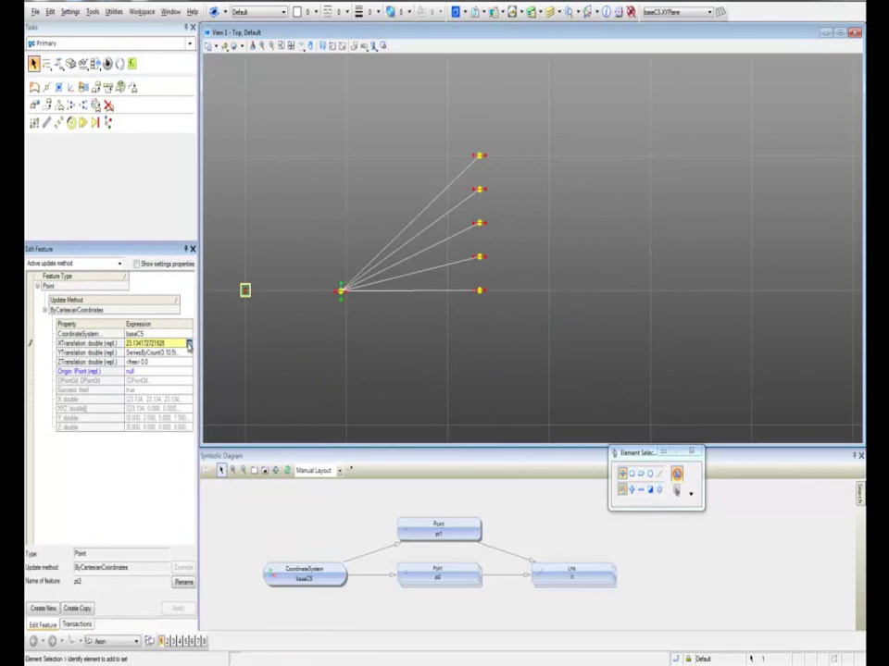
pyautogui.click(189, 344)
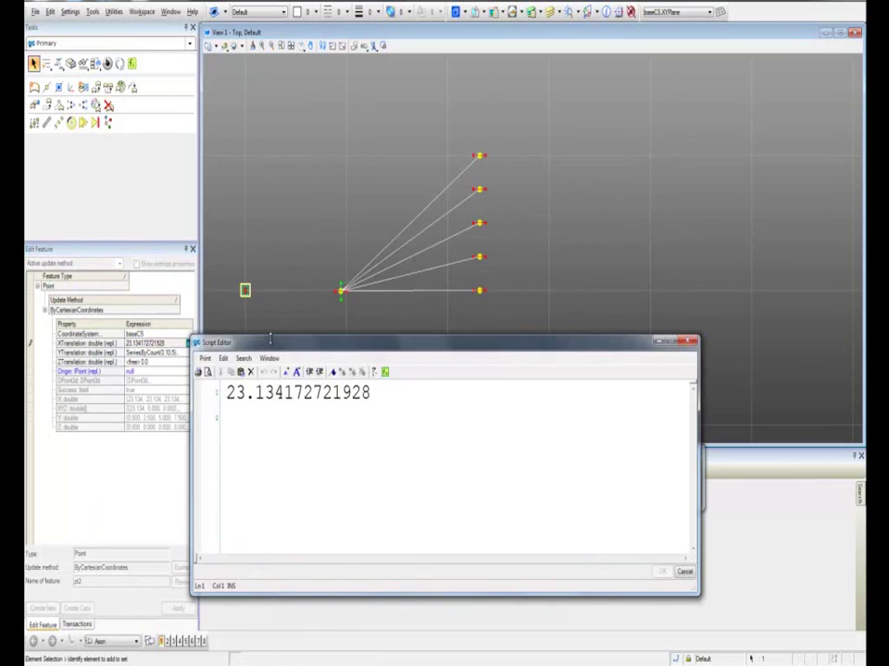
pyautogui.moveTo(386, 397); pyautogui.dragTo(214, 390)
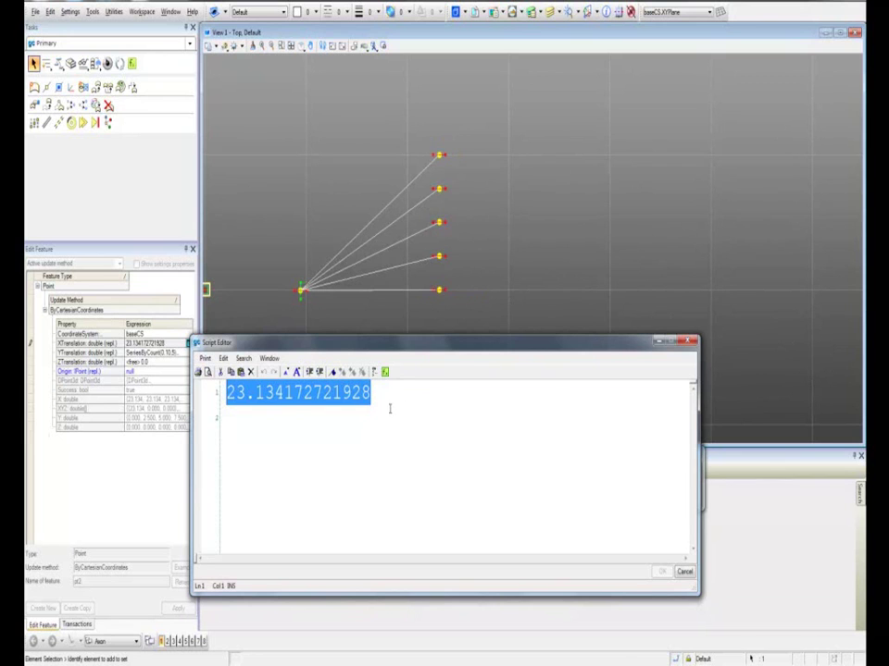
pyautogui.press('Delete')
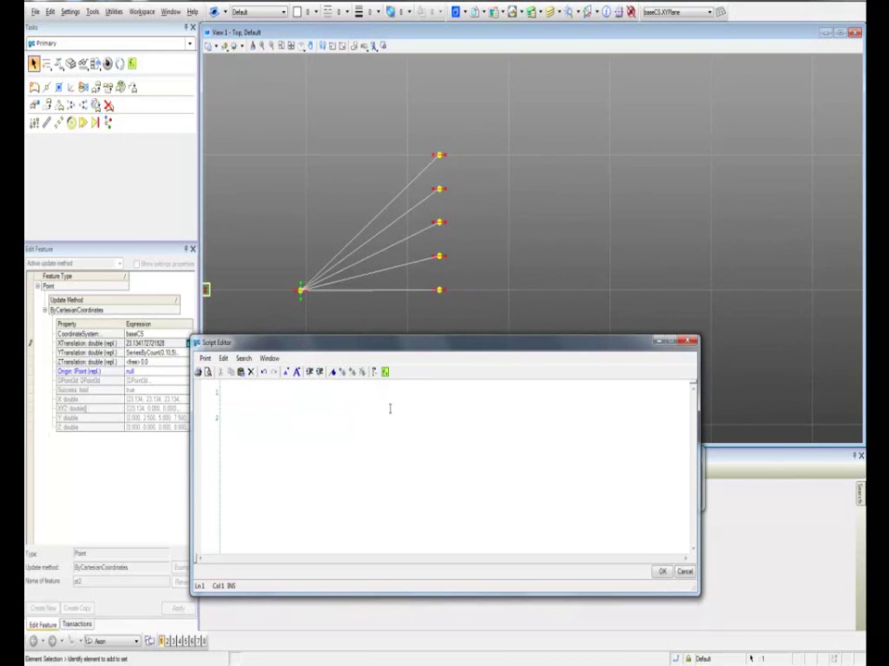
pyautogui.write('SeriesBy')
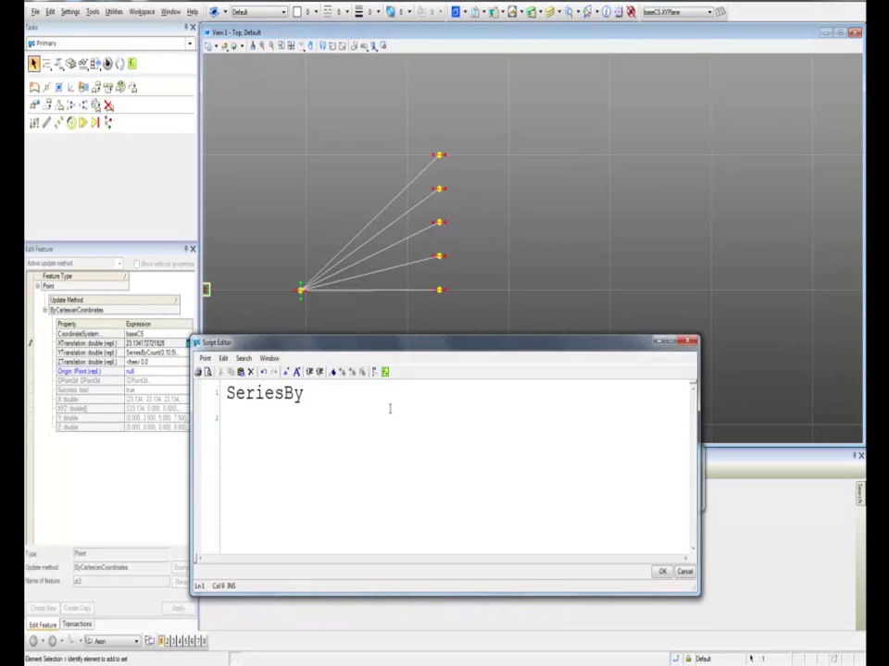
pyautogui.write('Count(23,33')
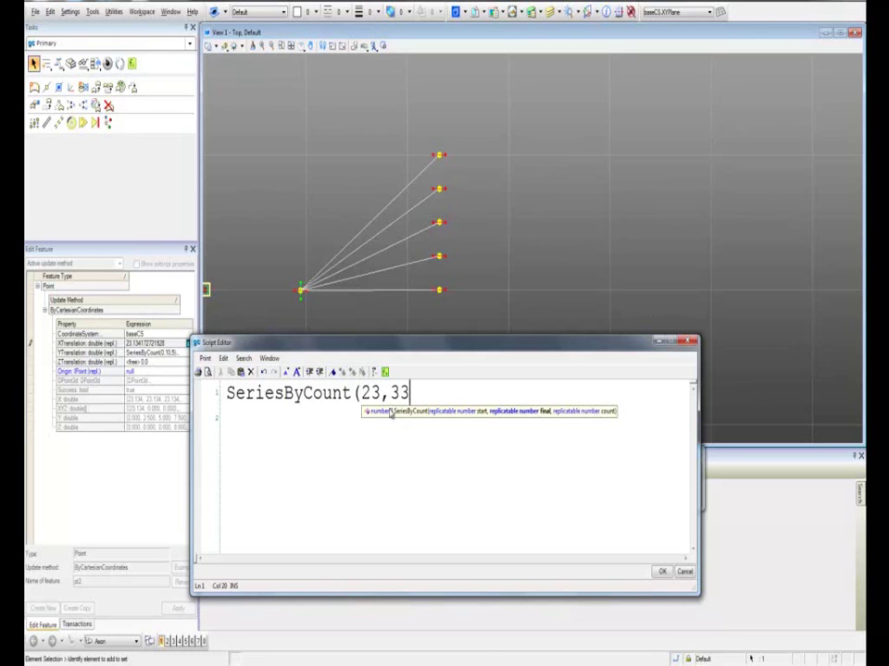
pyautogui.write(',5')
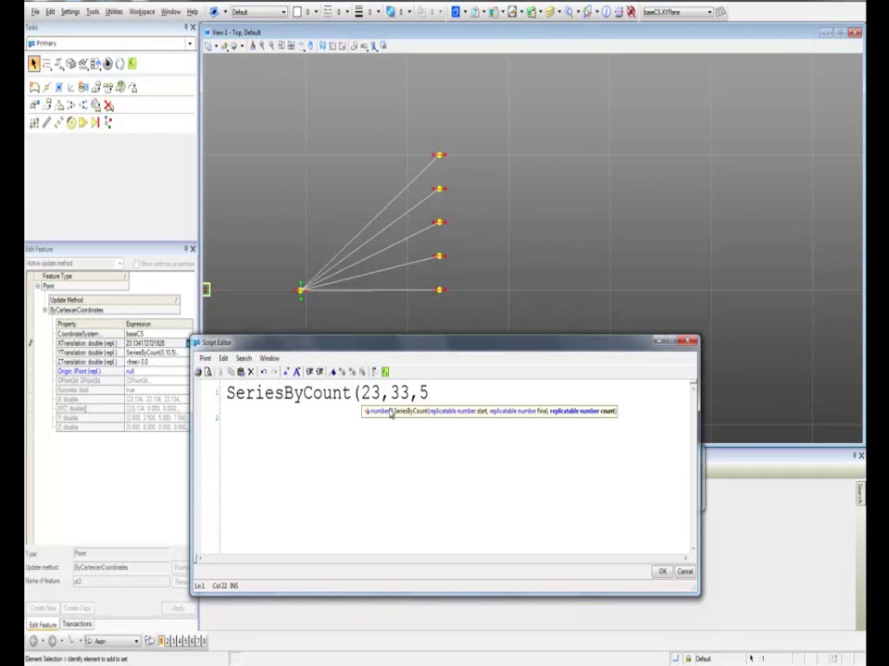
pyautogui.write(')')
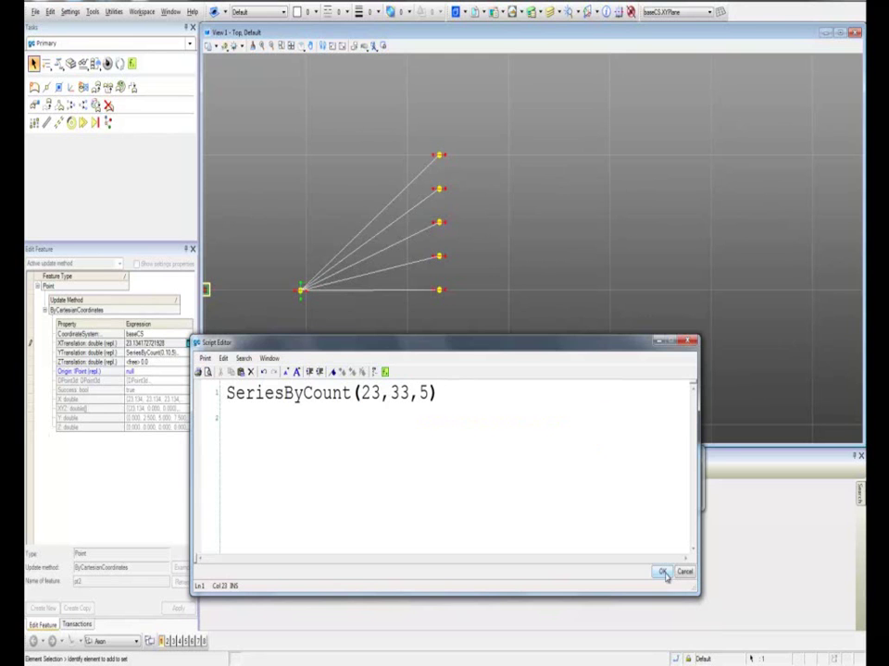
pyautogui.click(664, 573)
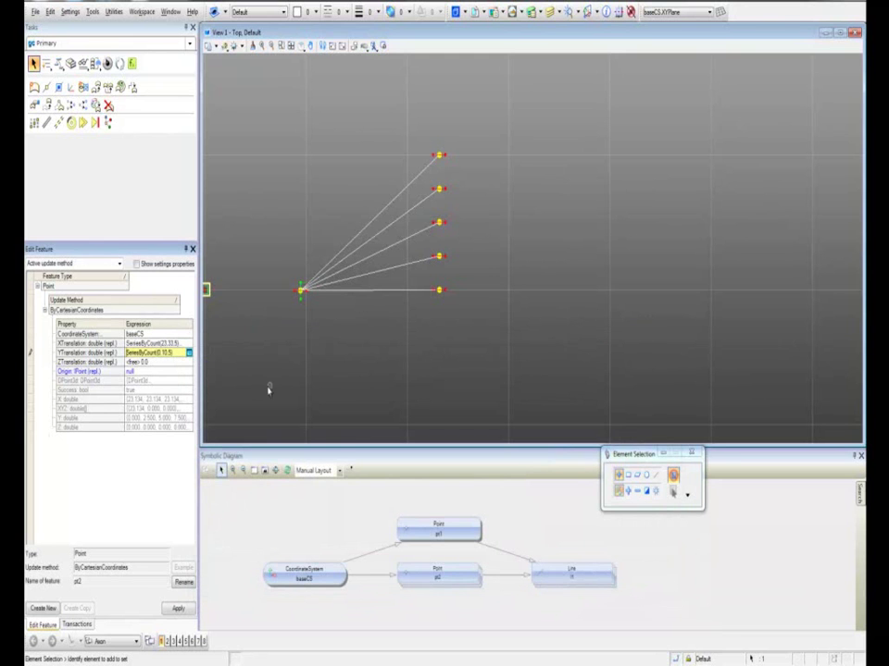
pyautogui.click(182, 611)
pyautogui.moveTo(504, 272); pyautogui.dragTo(479, 307, button='middle')
pyautogui.press('Escape')
# Step: Toggle the replication style of the pt2 points to produce a grid from the X and Y series
pyautogui.scroll(3, 422, 292)
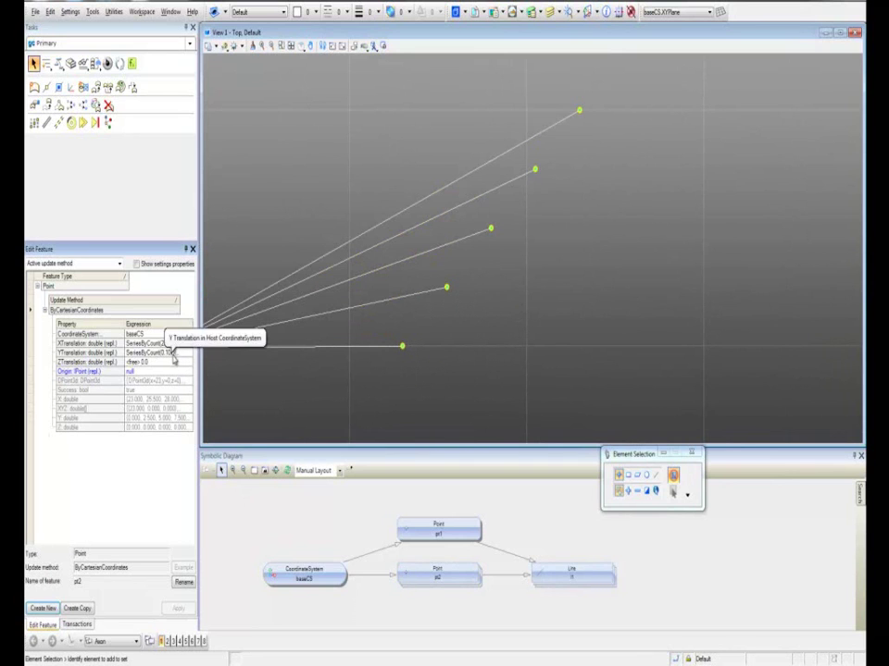
pyautogui.scroll(-2, 443, 350)
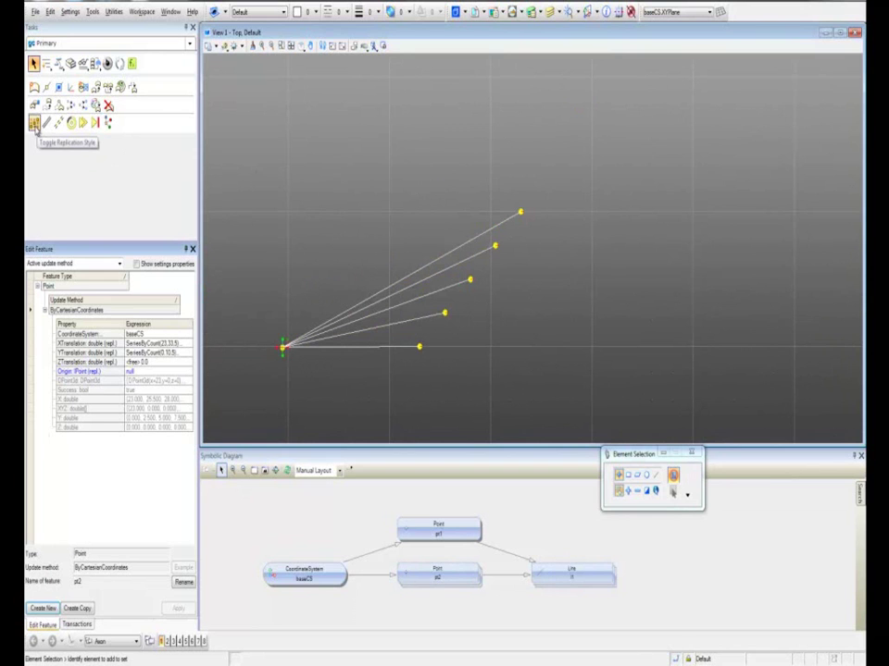
pyautogui.click(34, 124)
pyautogui.scroll(2, 439, 320)
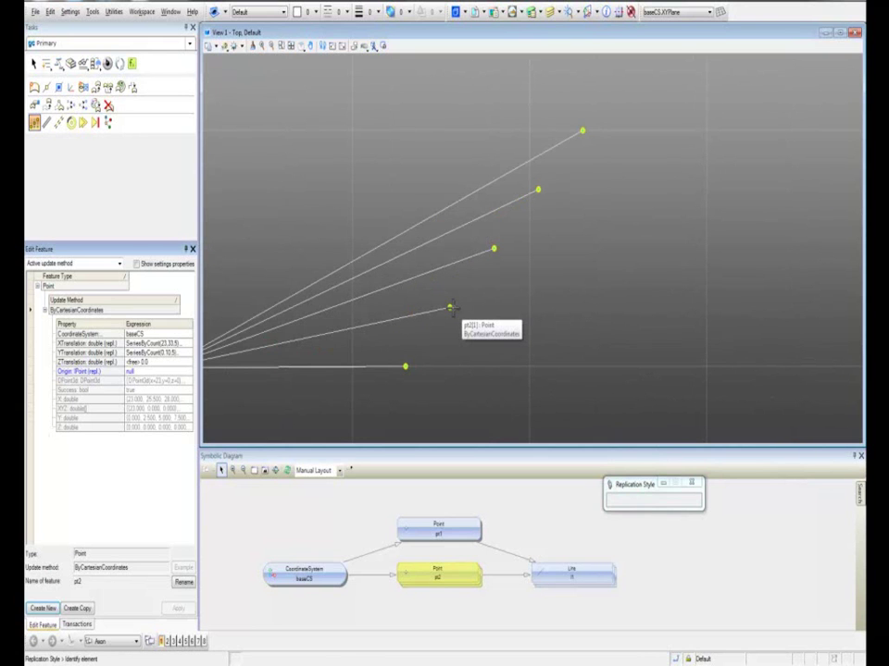
pyautogui.click(450, 308)
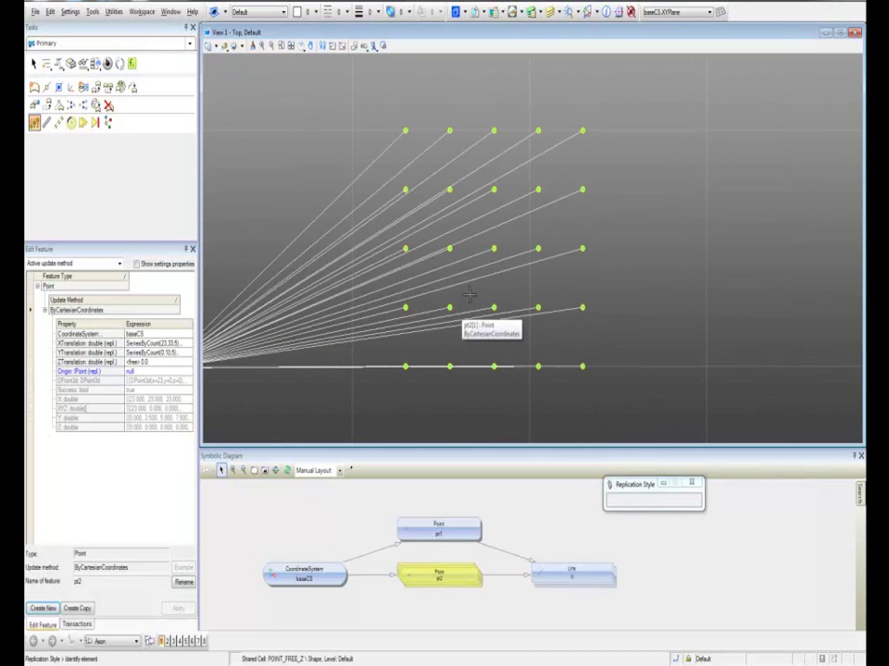
pyautogui.moveTo(472, 289); pyautogui.dragTo(444, 302, button='middle')
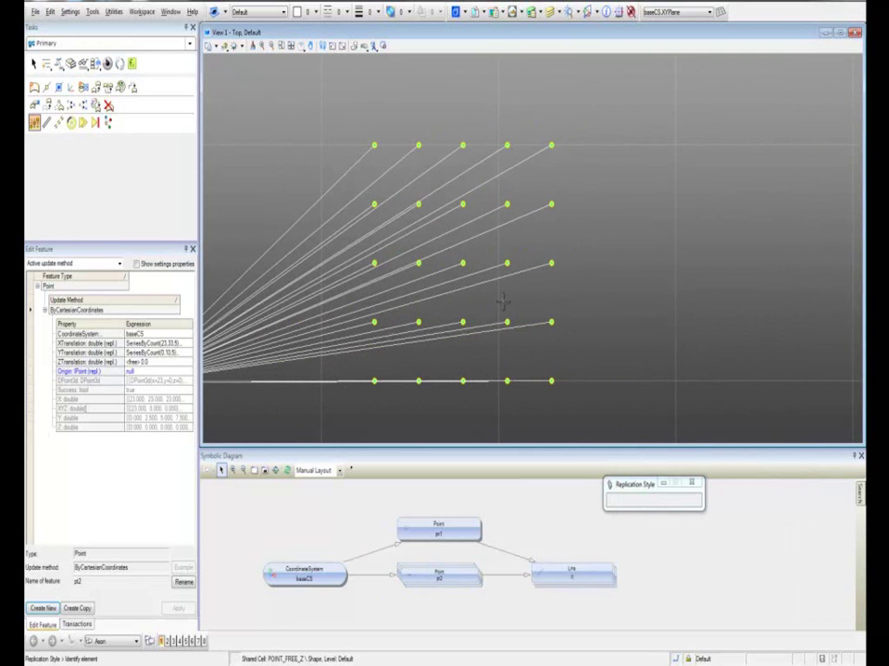
pyautogui.rightClick(361, 199)
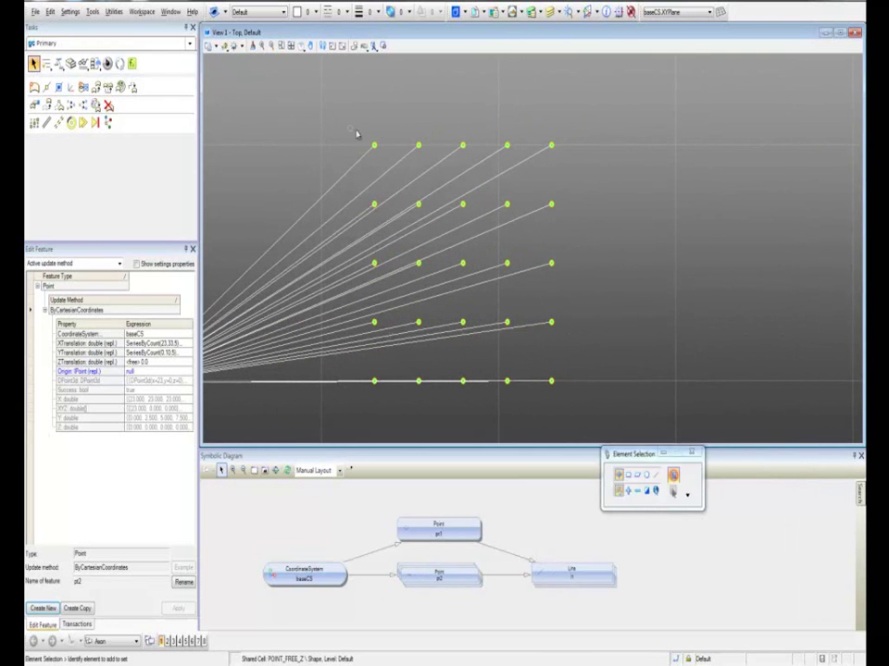
# Step: Record the pt2 grid change as a new transaction and rename it Replicate pt2
pyautogui.scroll(-1, 347, 165)
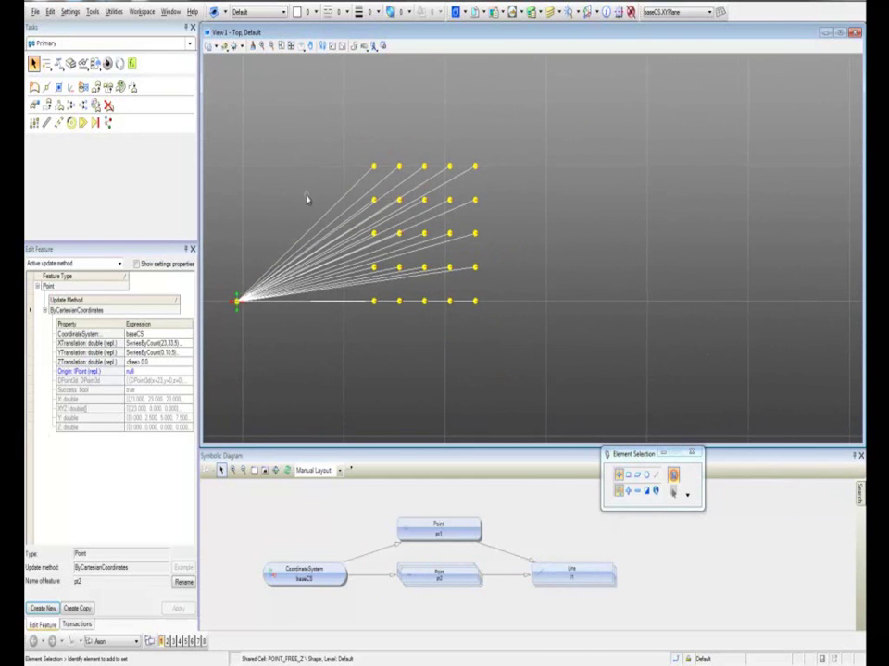
pyautogui.scroll(1, 308, 198)
pyautogui.scroll(-2, 351, 202)
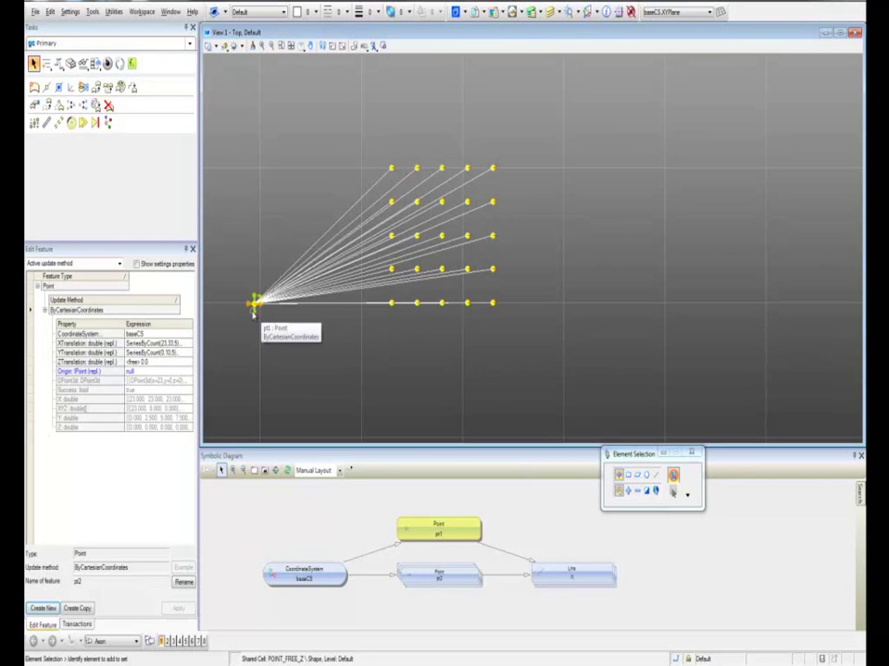
pyautogui.moveTo(264, 308); pyautogui.dragTo(300, 349, button='middle')
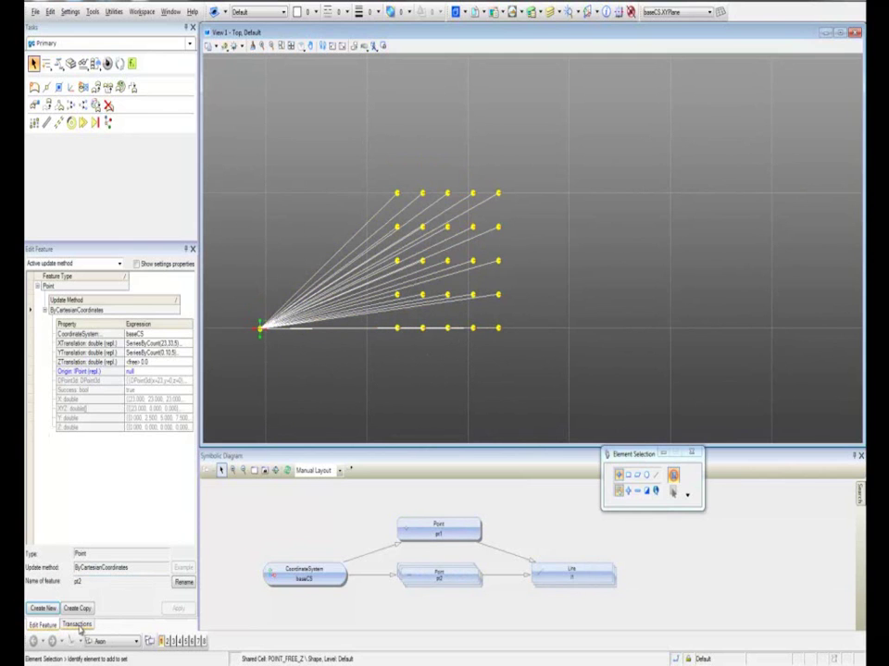
pyautogui.click(79, 624)
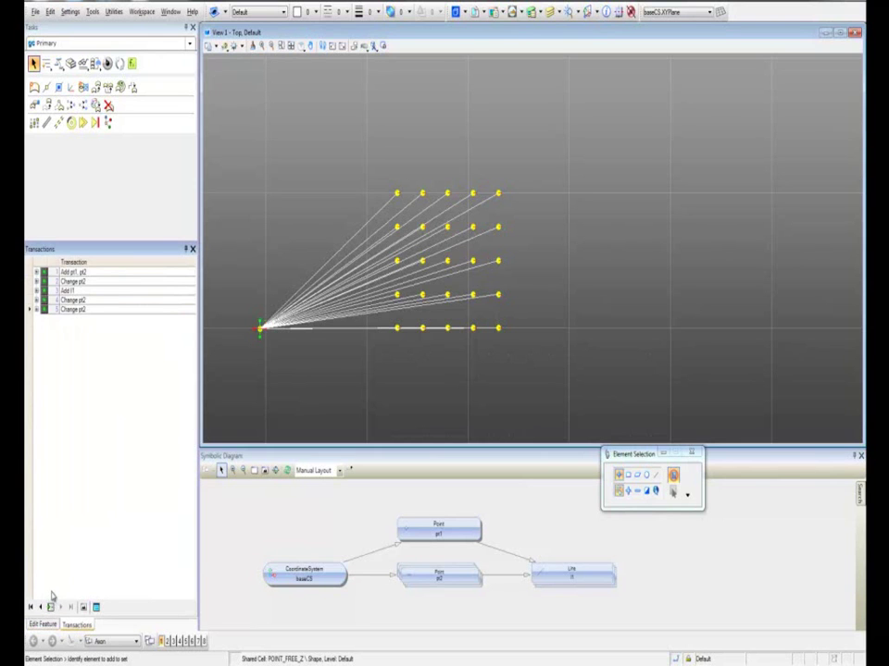
pyautogui.click(50, 607)
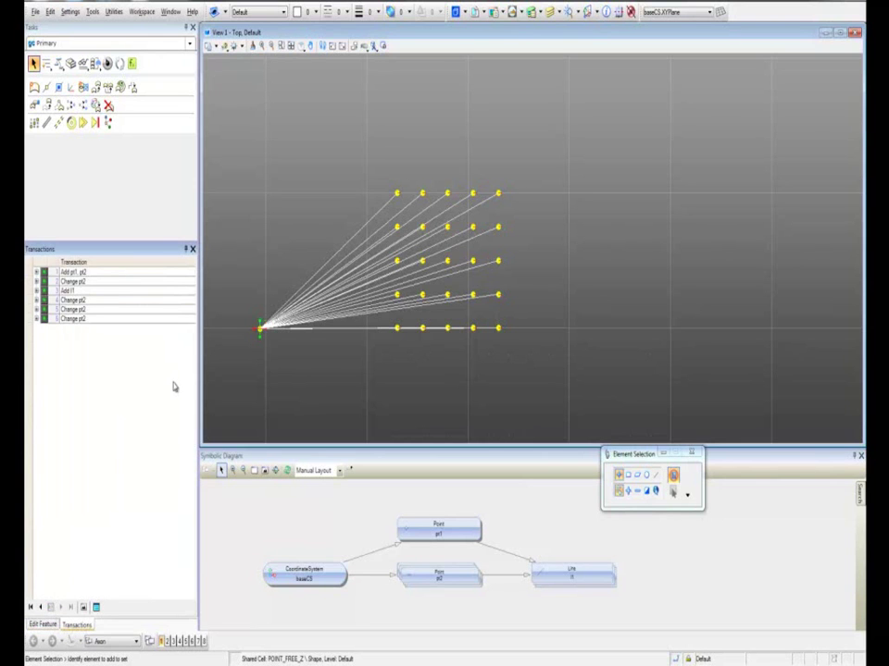
pyautogui.doubleClick(82, 320)
pyautogui.write('Replicat')
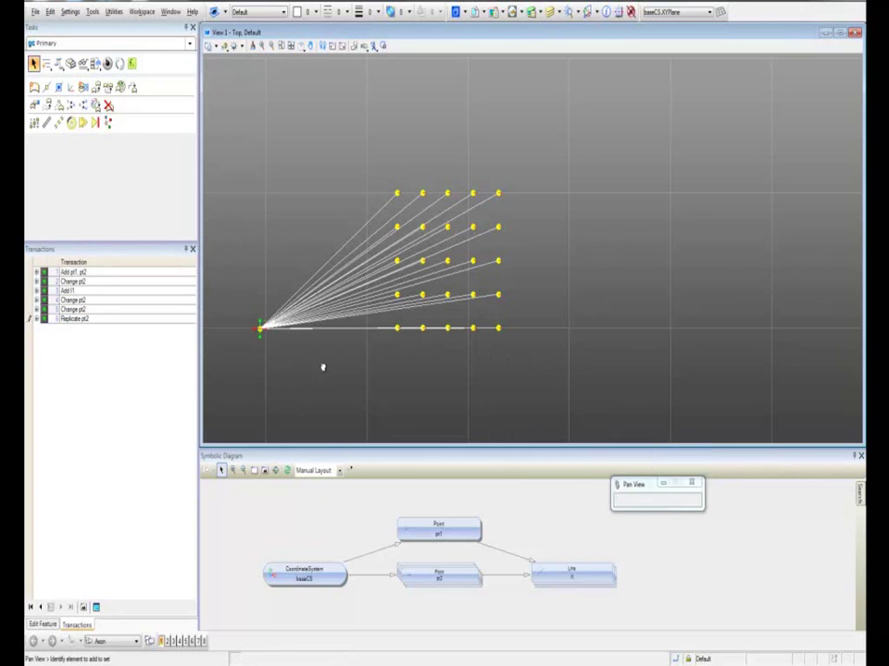
# Step: Examine the pt2 point grid, its lines from pt1 and the base coordinate system in a rotated 3D view
pyautogui.moveTo(311, 370); pyautogui.dragTo(371, 373, button='middle')
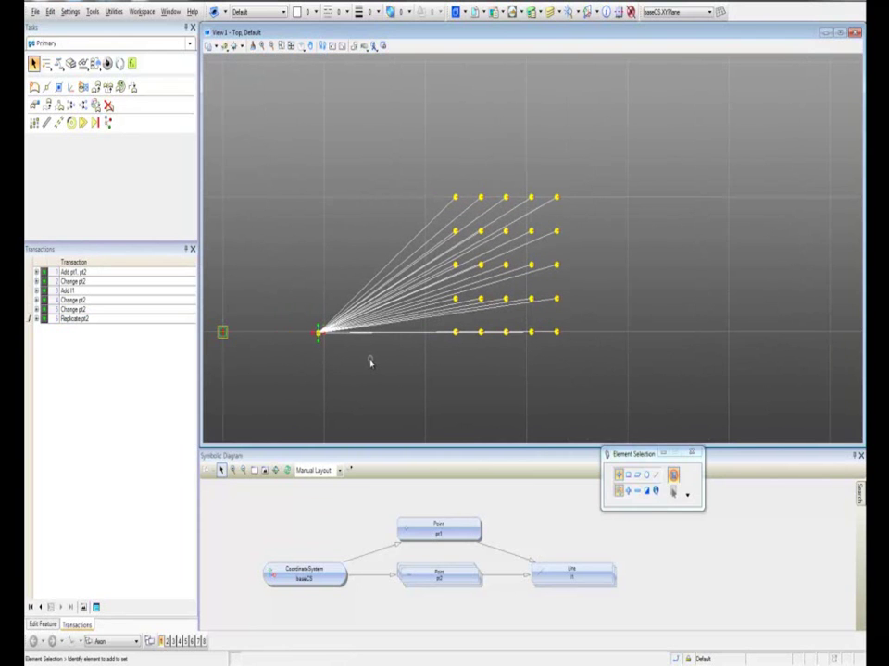
pyautogui.keyDown('shift'); pyautogui.moveTo(353, 377); pyautogui.dragTo(506, 383, button='middle'); pyautogui.keyUp('shift')
pyautogui.scroll(2, 508, 385)
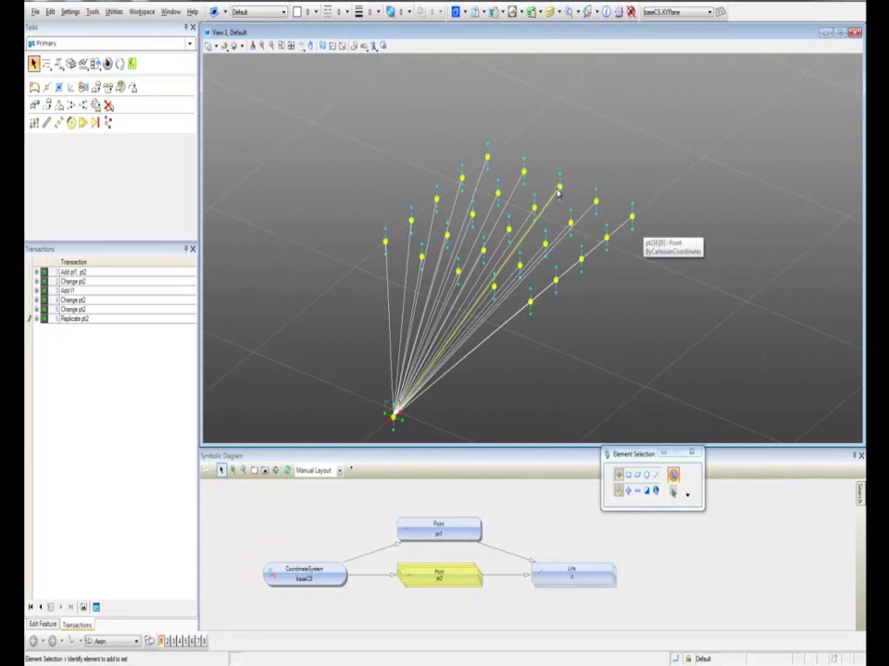
pyautogui.scroll(-2, 547, 158)
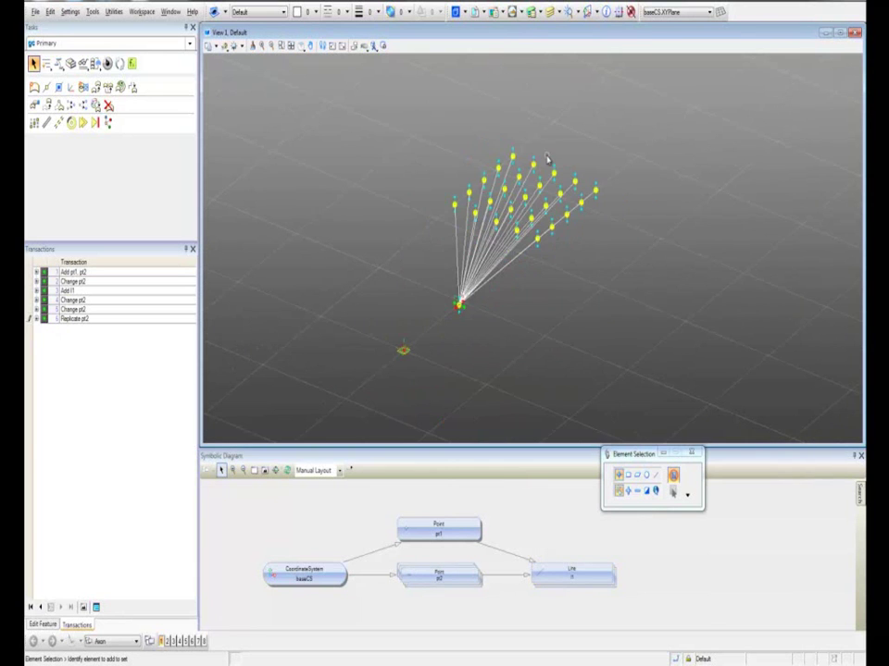
pyautogui.scroll(2, 405, 345)
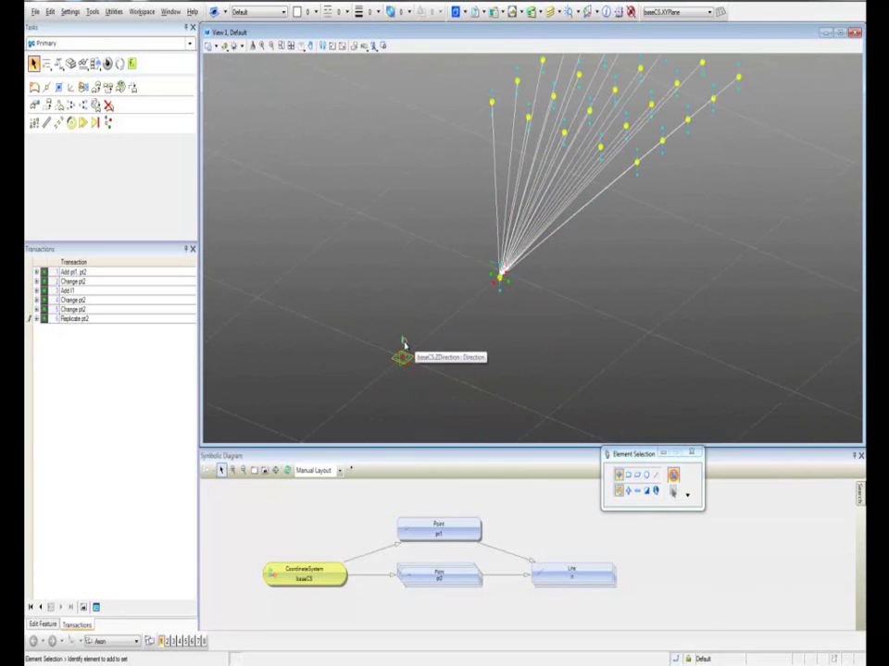
pyautogui.scroll(-2, 434, 300)
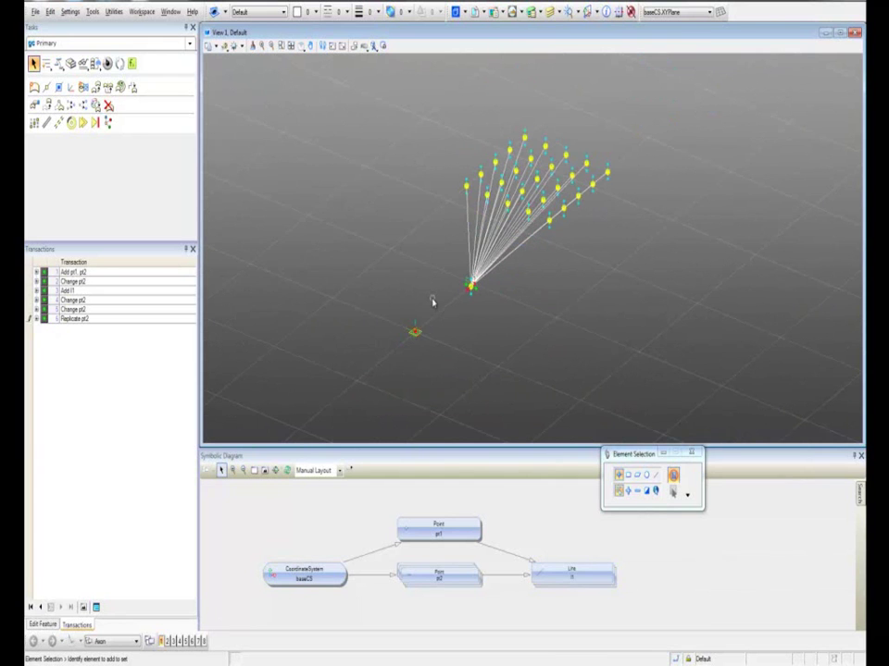
pyautogui.scroll(2, 438, 300)
pyautogui.moveTo(453, 261); pyautogui.dragTo(418, 273, button='middle')
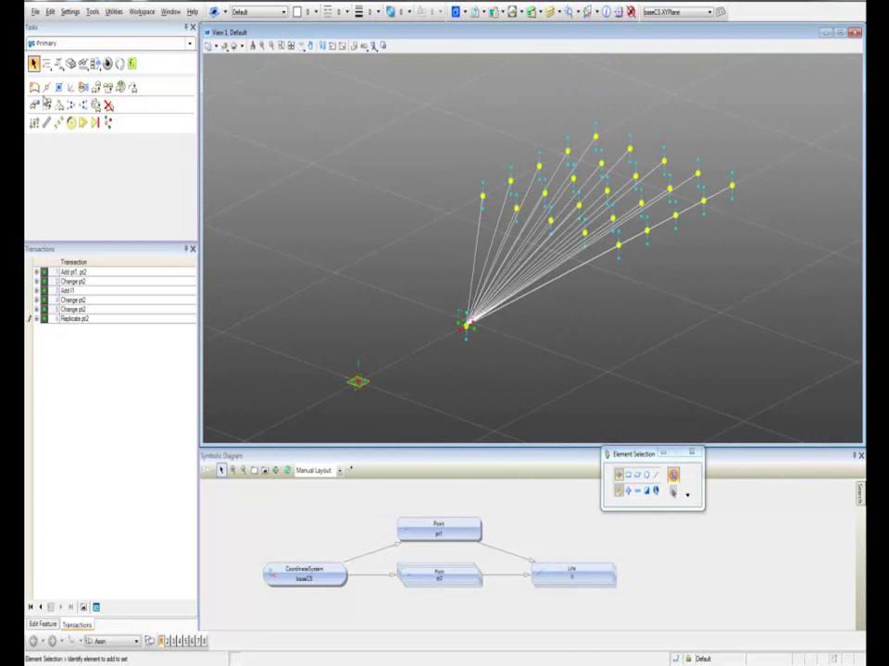
# Step: Start a new Line feature using the ByStartPointDirectionLength update method
pyautogui.click(34, 88)
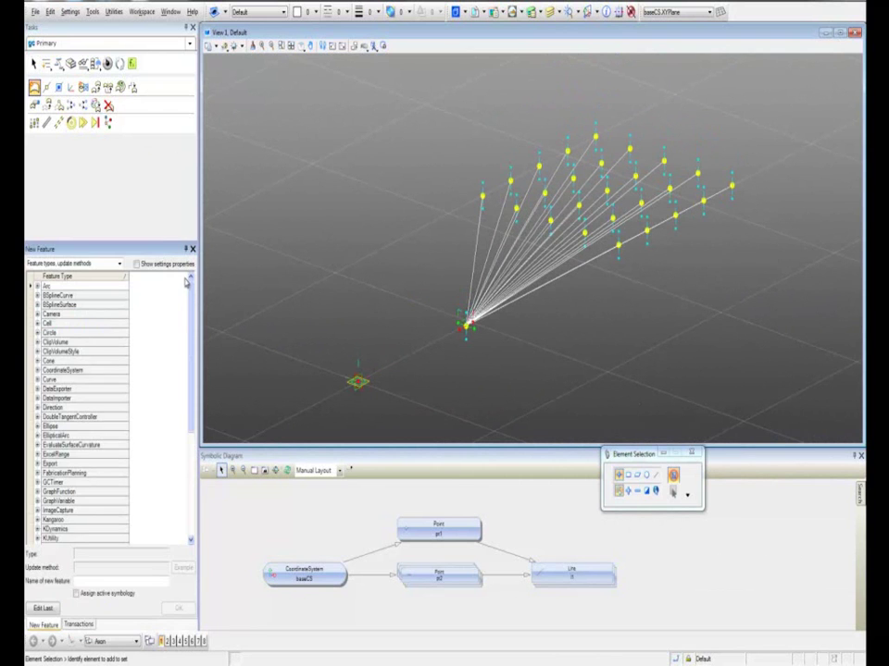
pyautogui.moveTo(192, 305); pyautogui.dragTo(193, 353)
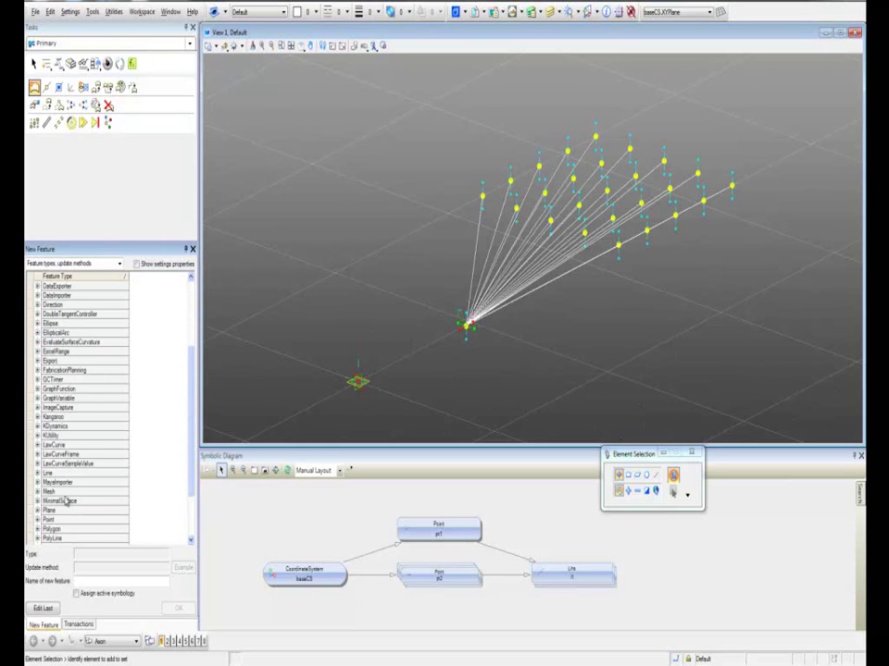
pyautogui.click(38, 473)
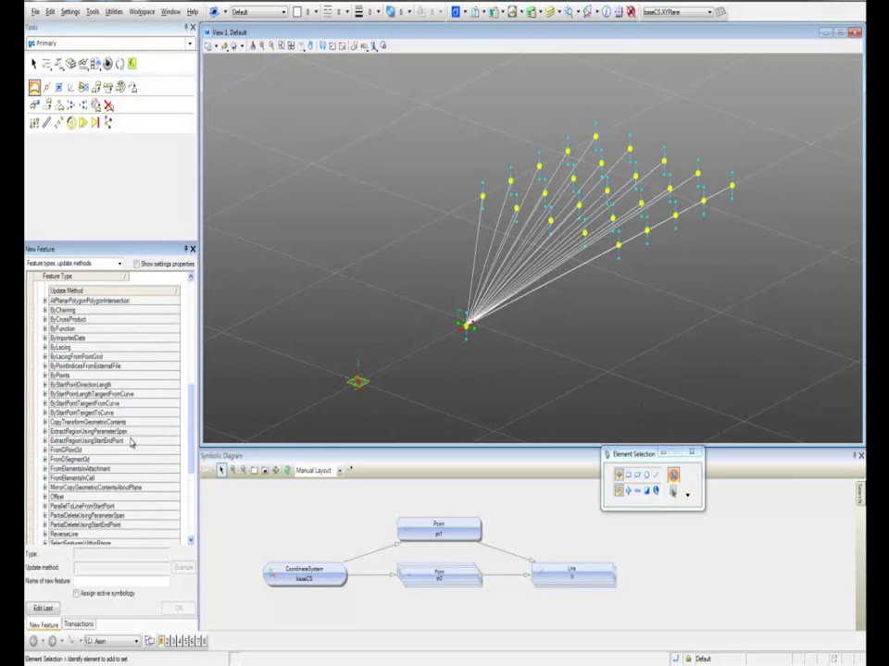
pyautogui.click(81, 384)
pyautogui.click(45, 385)
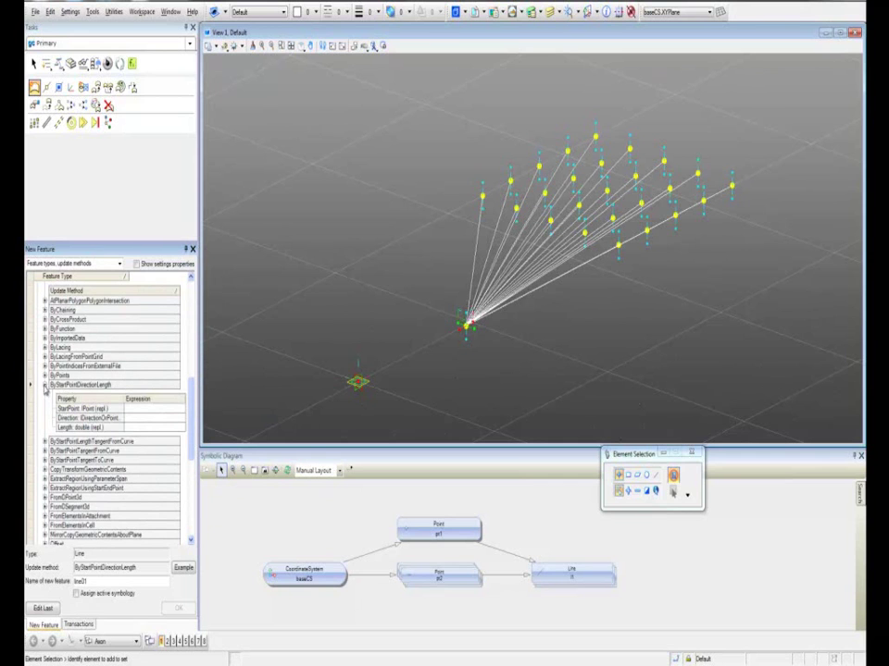
# Step: Set the new line's StartPoint to the pt2 points and its Direction to baseCS.ZDirection
pyautogui.click(73, 409)
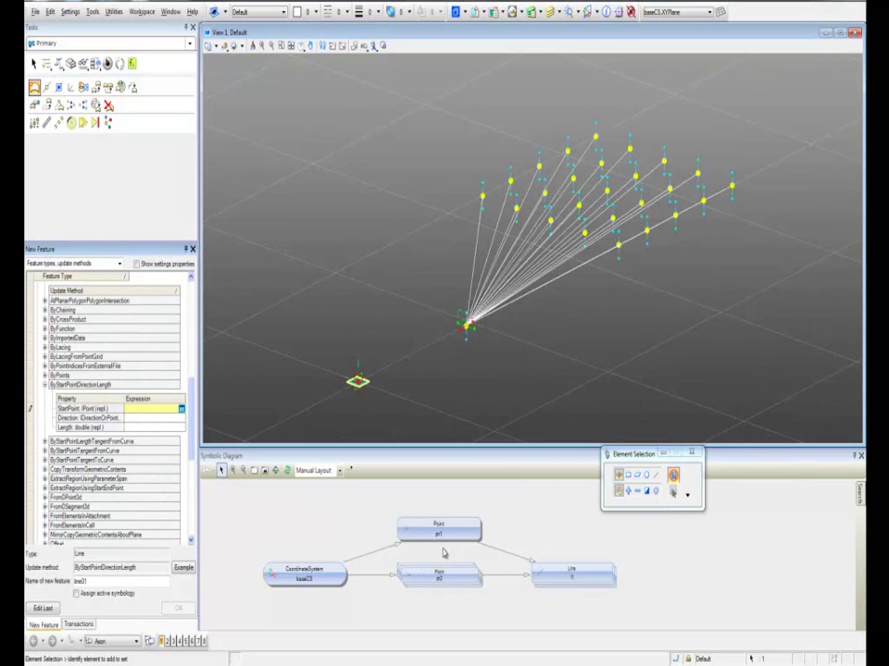
pyautogui.click(434, 580)
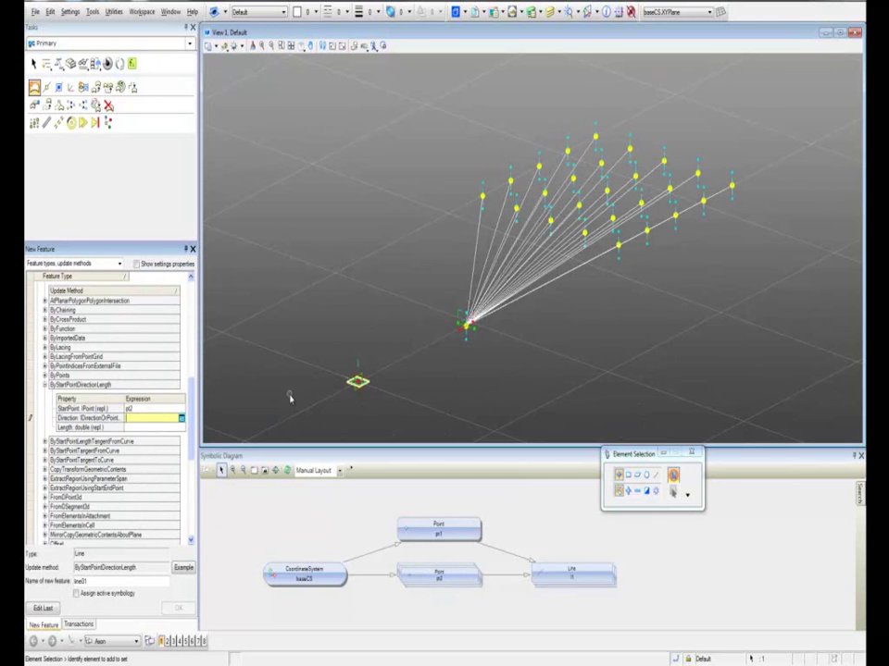
pyautogui.scroll(4, 360, 391)
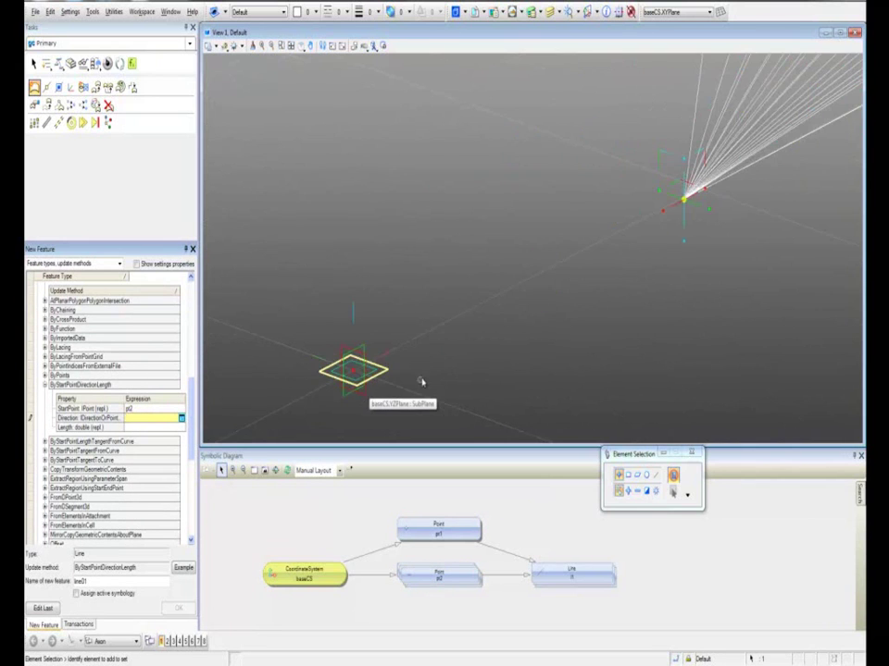
pyautogui.scroll(3, 338, 408)
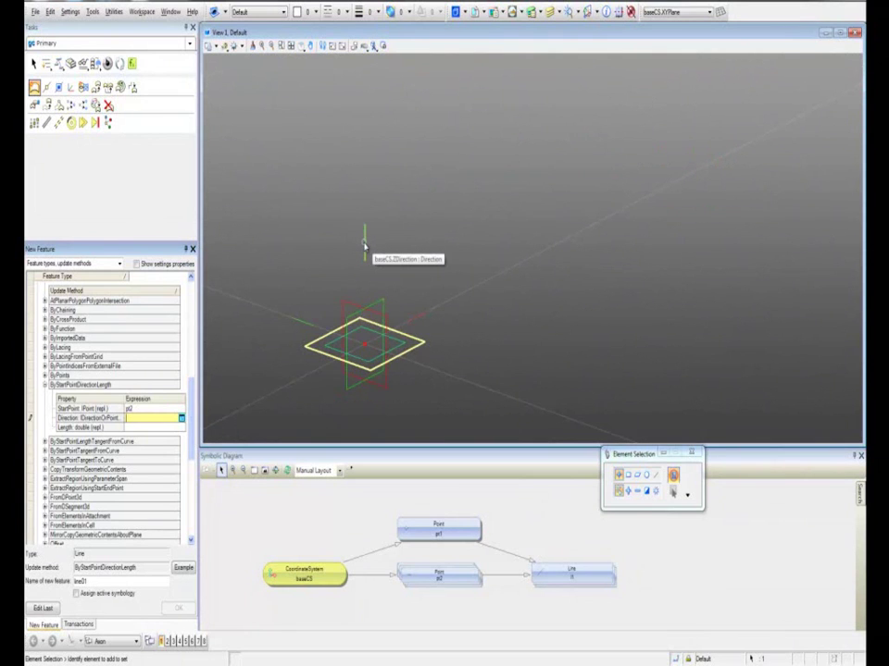
pyautogui.click(364, 244)
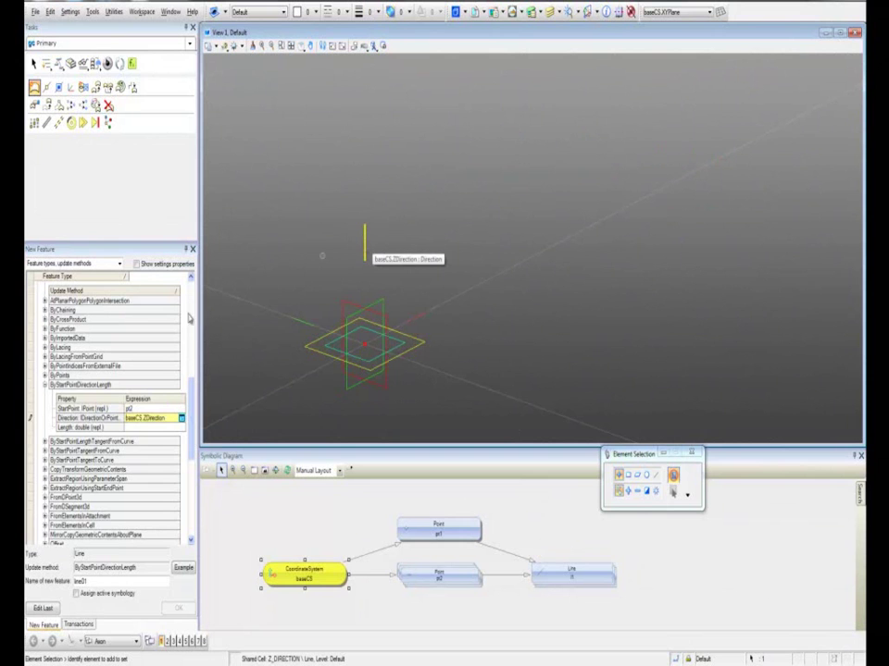
# Step: Set the new line's Length to 5 and create the lines rising from the pt2 grid
pyautogui.click(156, 429)
pyautogui.scroll(-6, 428, 229)
pyautogui.scroll(4, 436, 231)
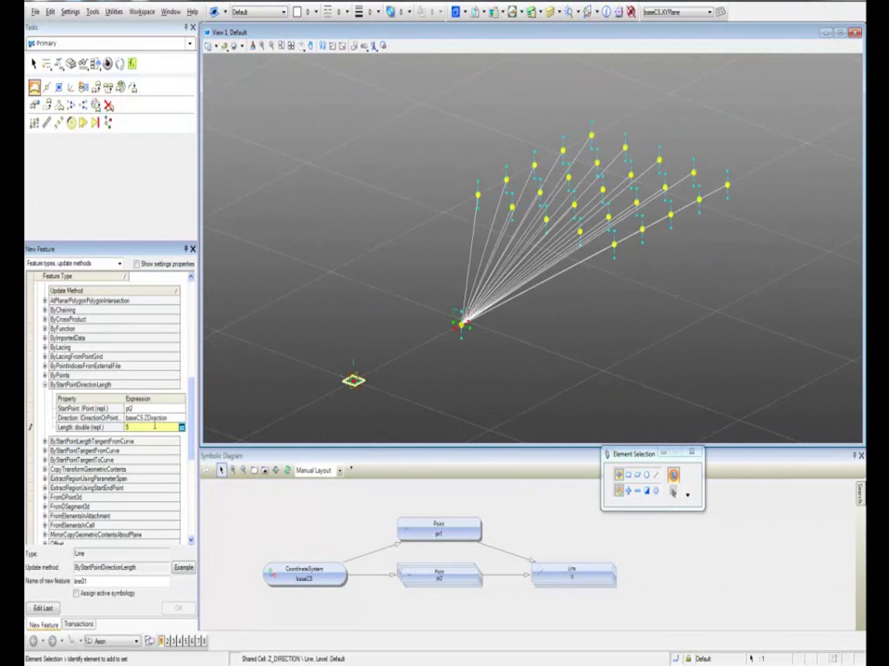
pyautogui.click(383, 250)
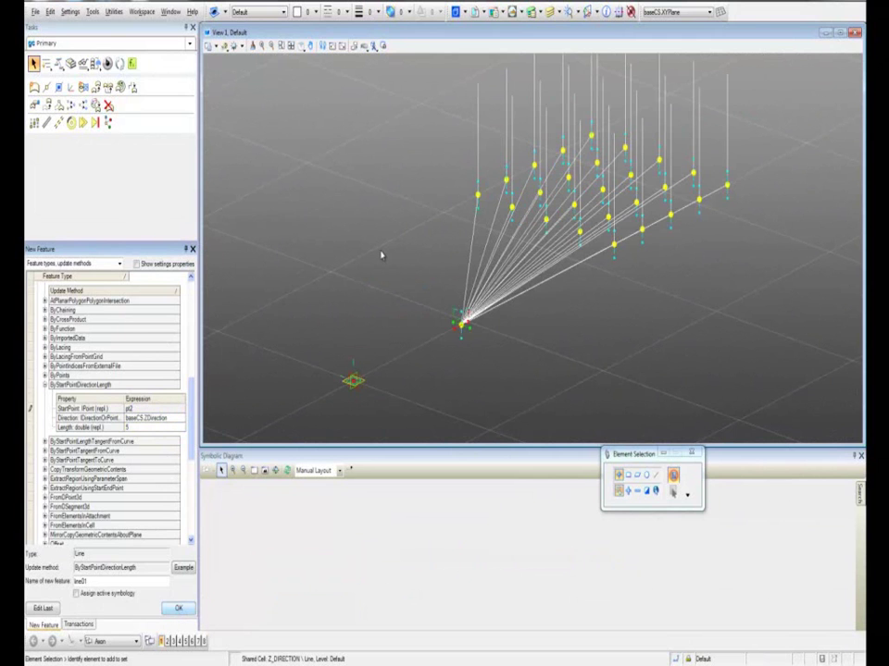
# Step: Record the new vertical lines as a new transaction
pyautogui.scroll(-2, 370, 301)
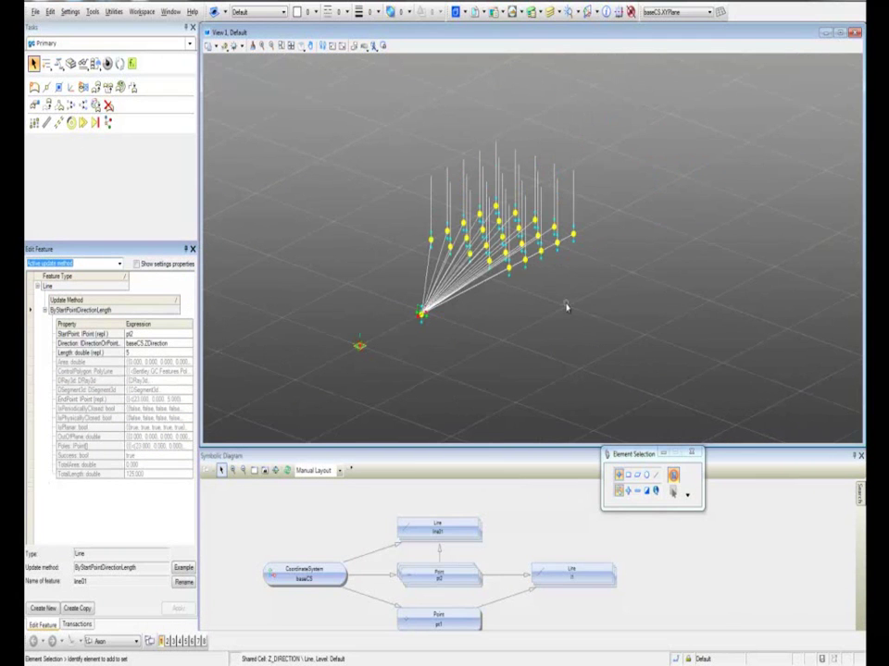
pyautogui.keyDown('shift'); pyautogui.moveTo(531, 307); pyautogui.dragTo(458, 328, button='middle'); pyautogui.keyUp('shift')
pyautogui.moveTo(408, 182); pyautogui.dragTo(417, 291, button='middle')
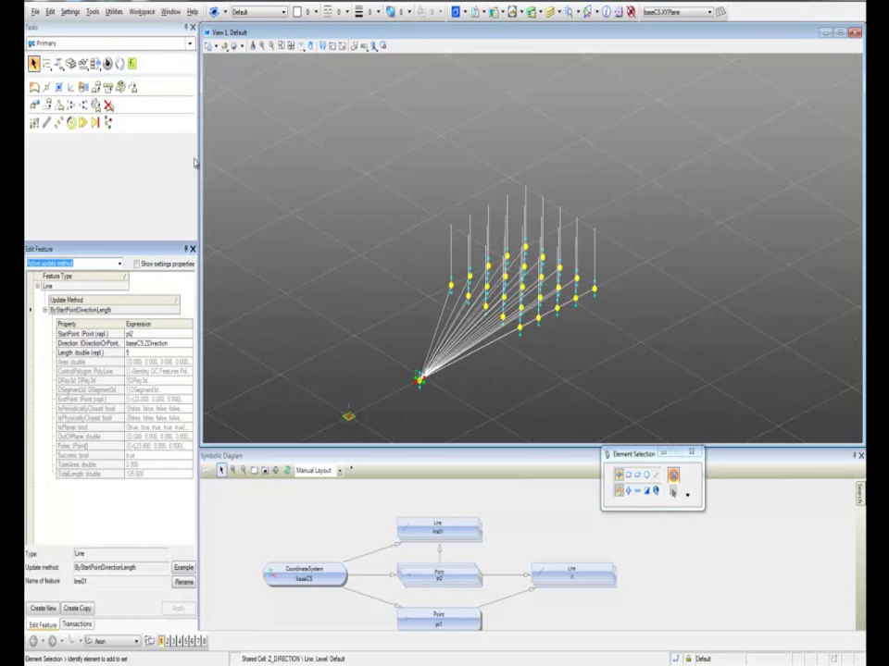
pyautogui.click(78, 625)
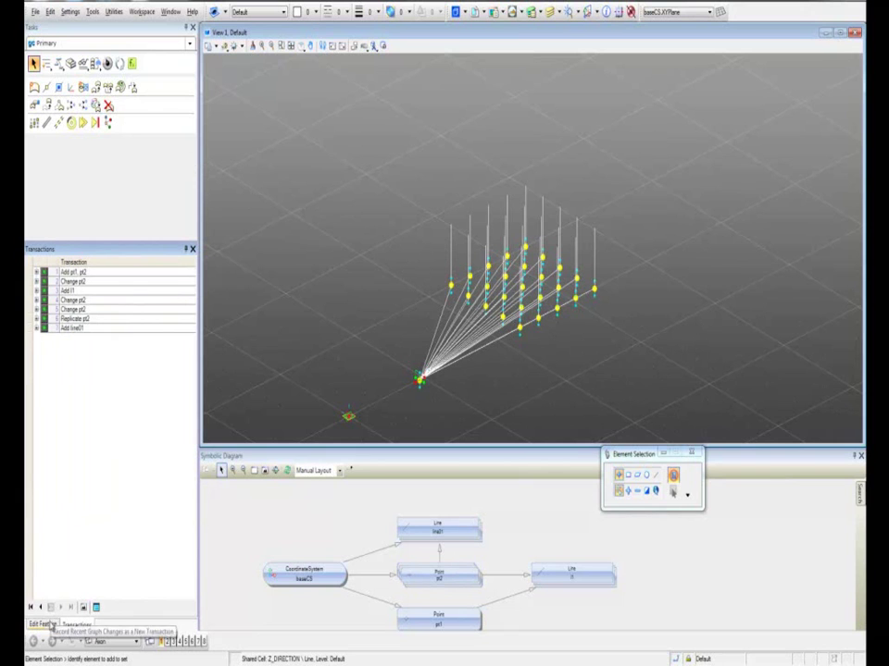
# Step: Create a graph variable named lenghtoflines with an initial value of 10
pyautogui.click(107, 64)
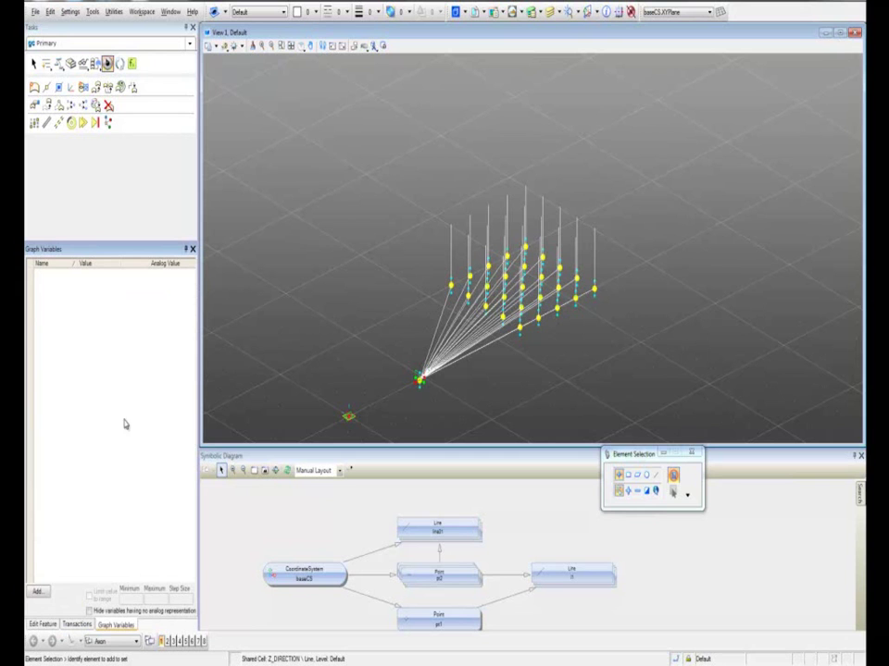
pyautogui.click(43, 593)
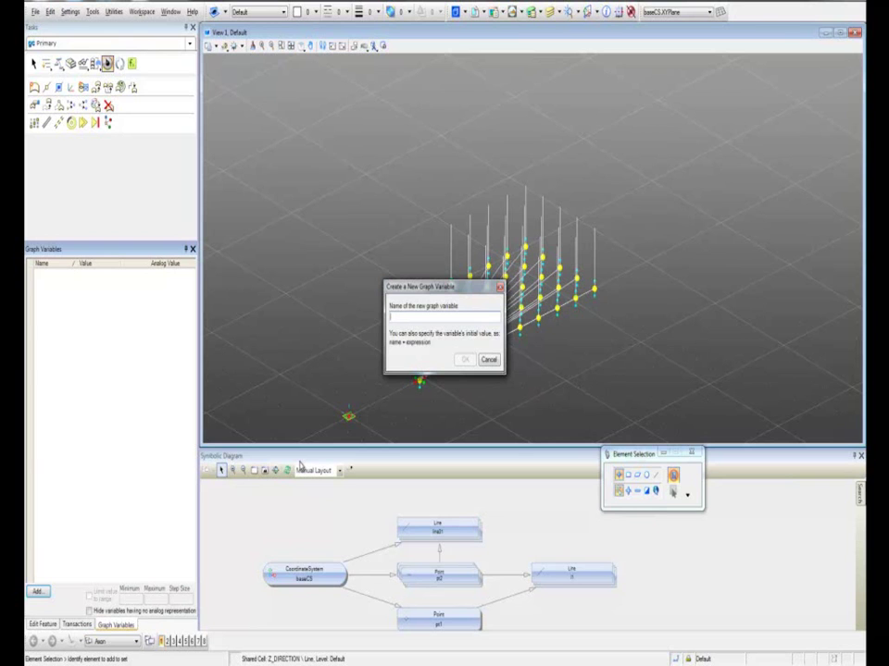
pyautogui.write('lengthoflines')
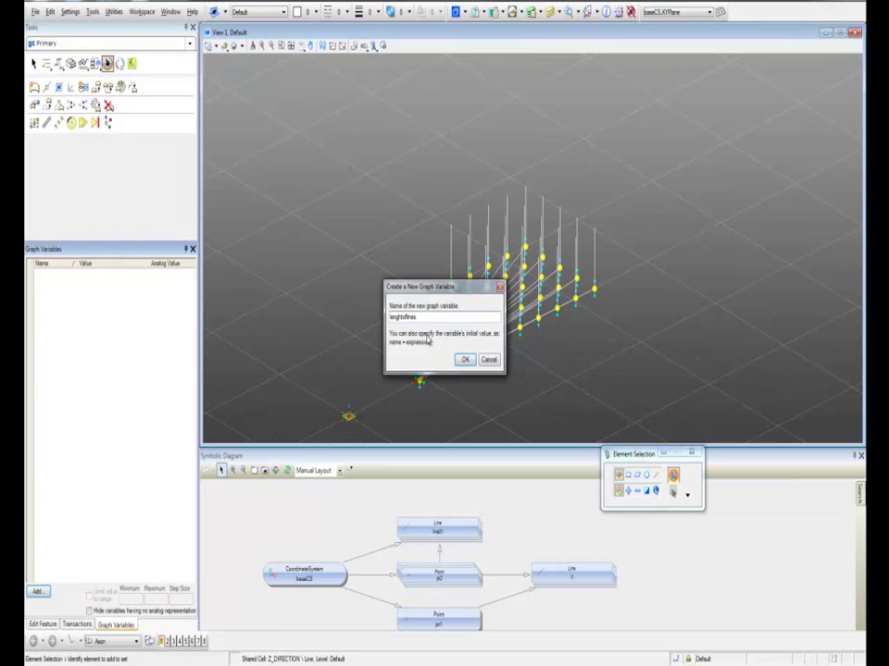
pyautogui.write('=10')
pyautogui.click(466, 361)
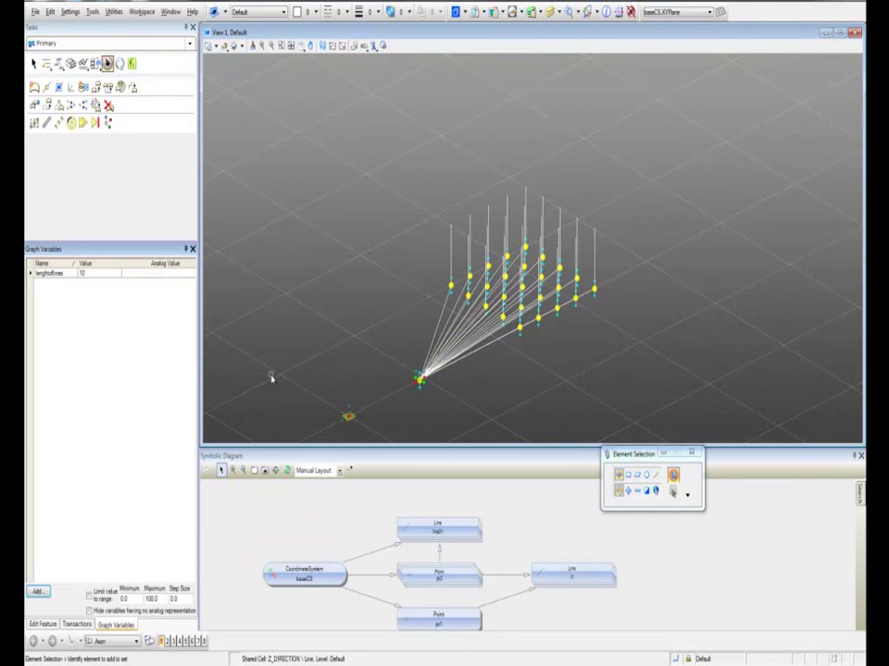
# Step: Limit the lenghtoflines variable to a range from 1 to 10 with a step size of 1
pyautogui.click(90, 597)
pyautogui.moveTo(130, 276); pyautogui.dragTo(86, 280)
pyautogui.doubleClick(121, 599)
pyautogui.doubleClick(159, 599)
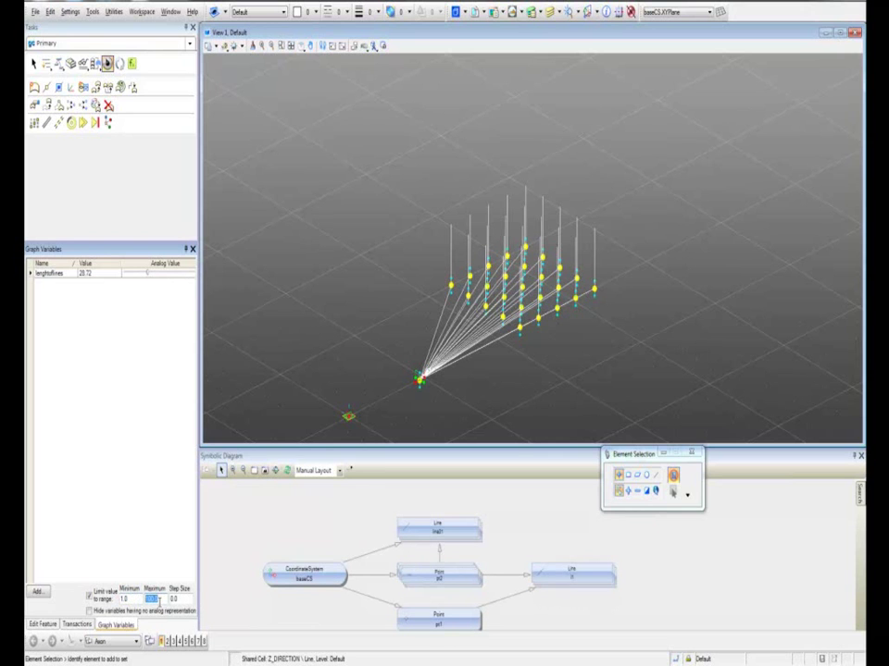
pyautogui.write('25')
pyautogui.doubleClick(175, 599)
pyautogui.write('1')
pyautogui.doubleClick(162, 600)
pyautogui.write('10')
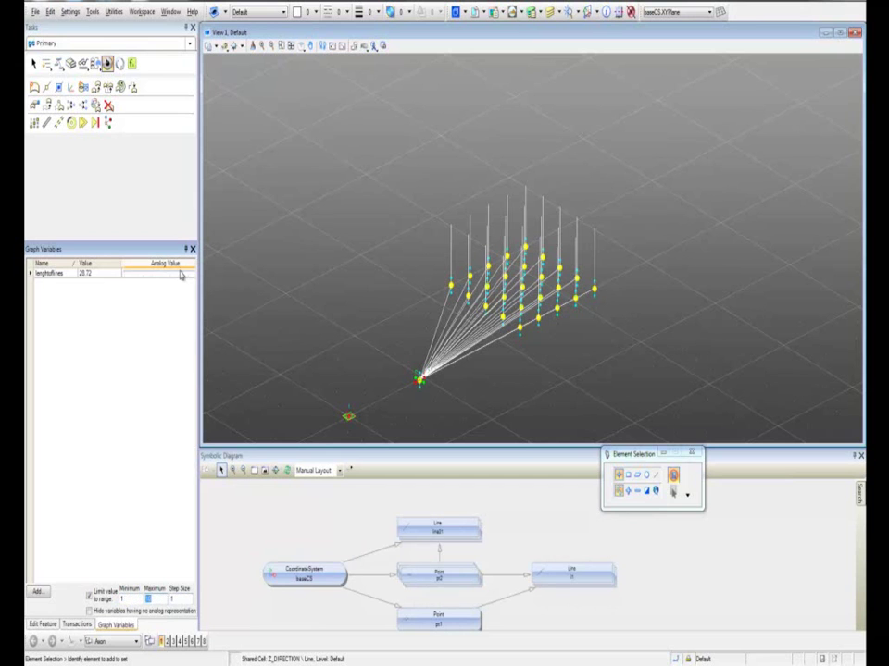
# Step: Adjust the lenghtoflines variable to 4.0 and record it as a new transaction
pyautogui.click(176, 277)
pyautogui.moveTo(176, 277); pyautogui.dragTo(148, 278)
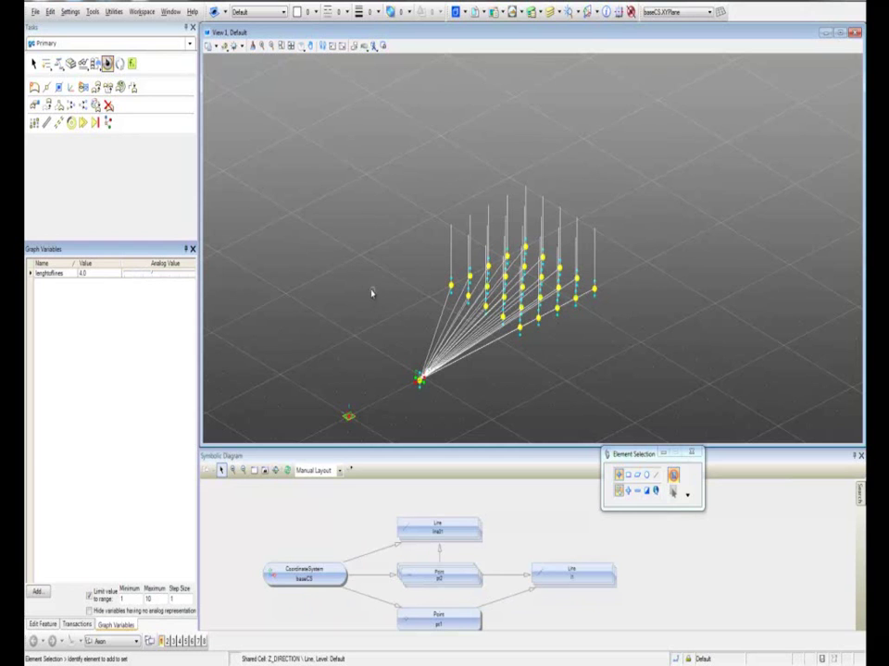
pyautogui.click(76, 625)
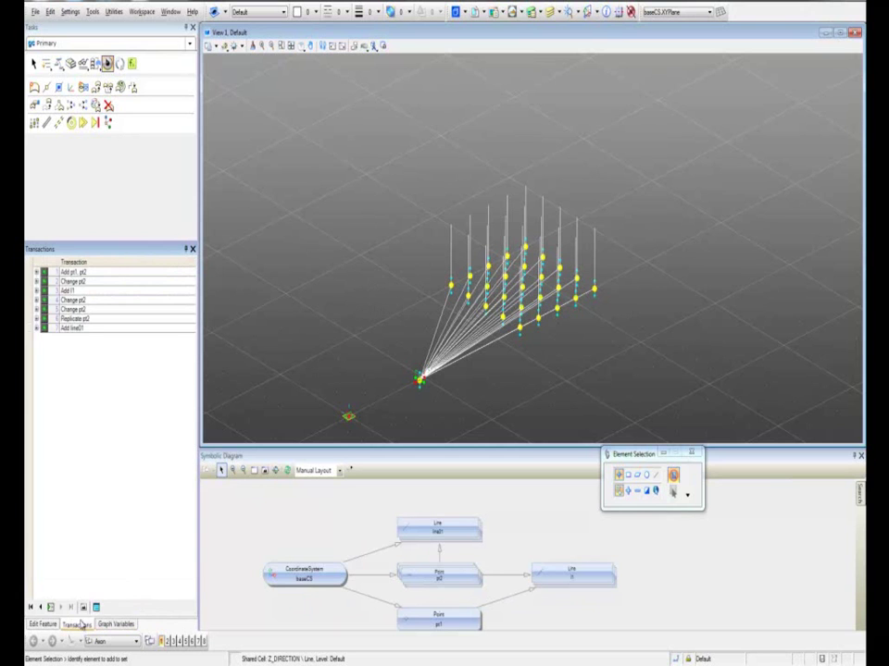
pyautogui.click(51, 608)
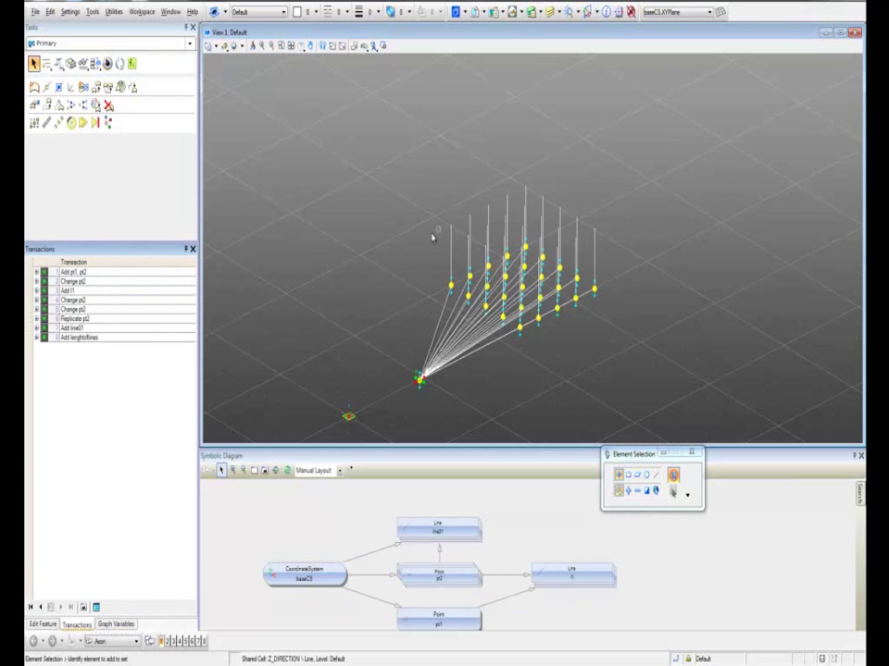
# Step: Edit the vertical line01 feature and clear its Length expression in the Script Editor
pyautogui.keyDown('shift'); pyautogui.moveTo(390, 304); pyautogui.dragTo(418, 295, button='middle'); pyautogui.keyUp('shift')
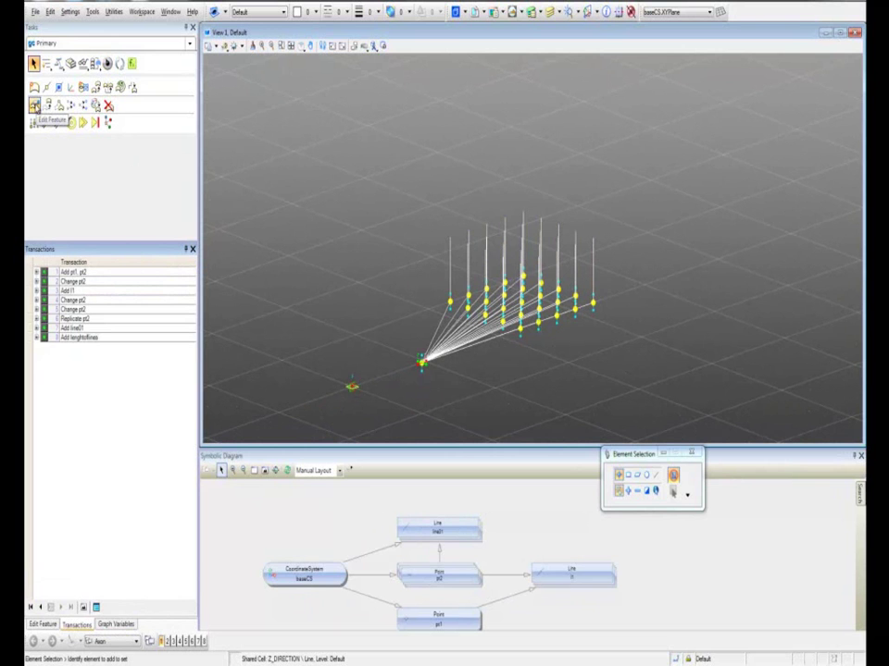
pyautogui.click(34, 104)
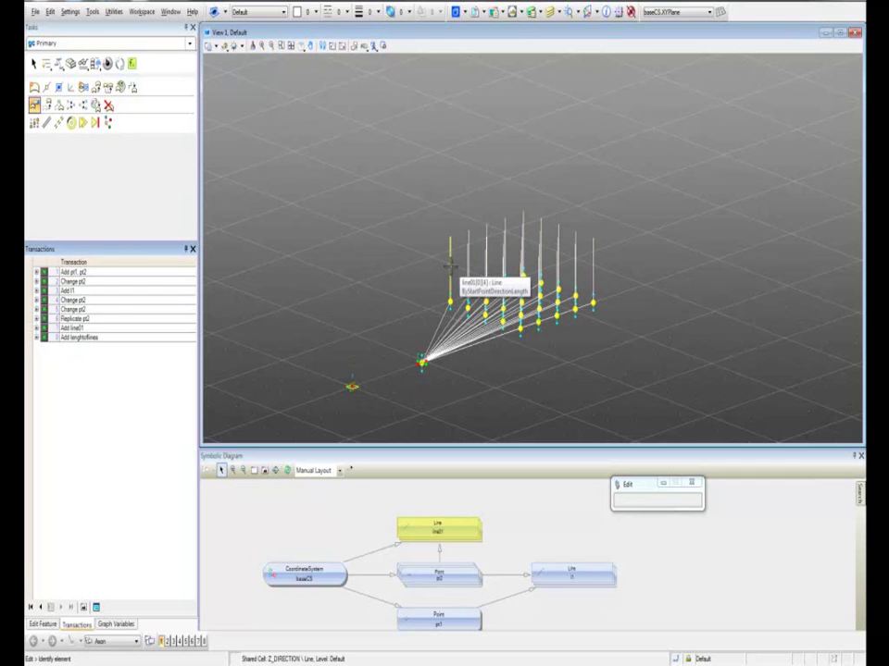
pyautogui.click(450, 267)
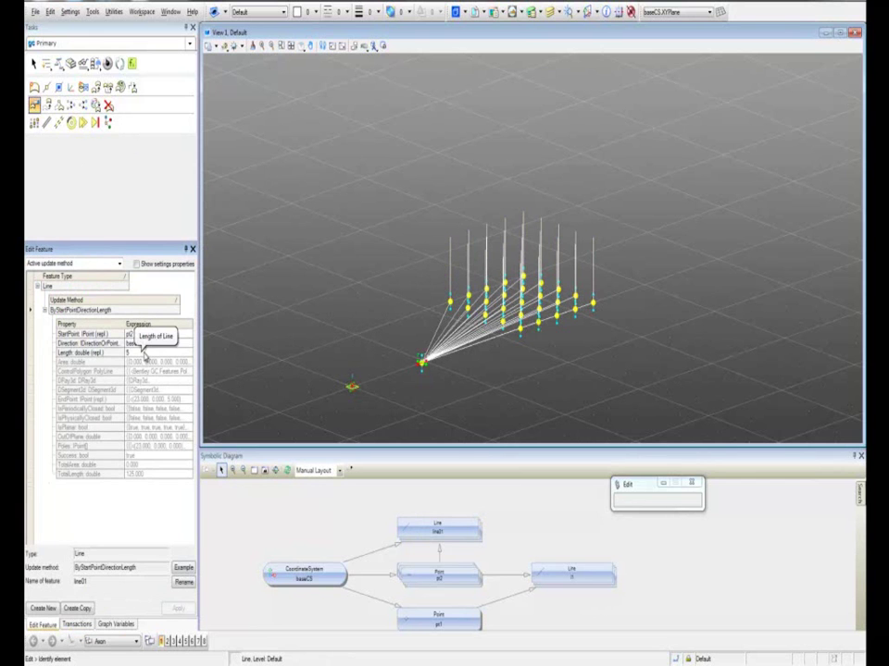
pyautogui.click(138, 353)
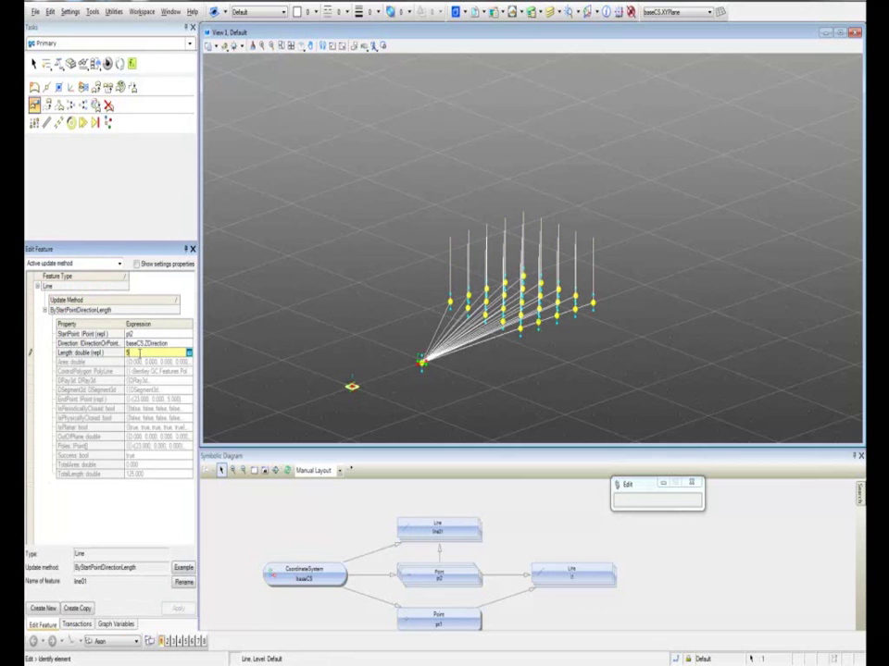
pyautogui.click(188, 353)
pyautogui.hotkey('ctrl', 'a')
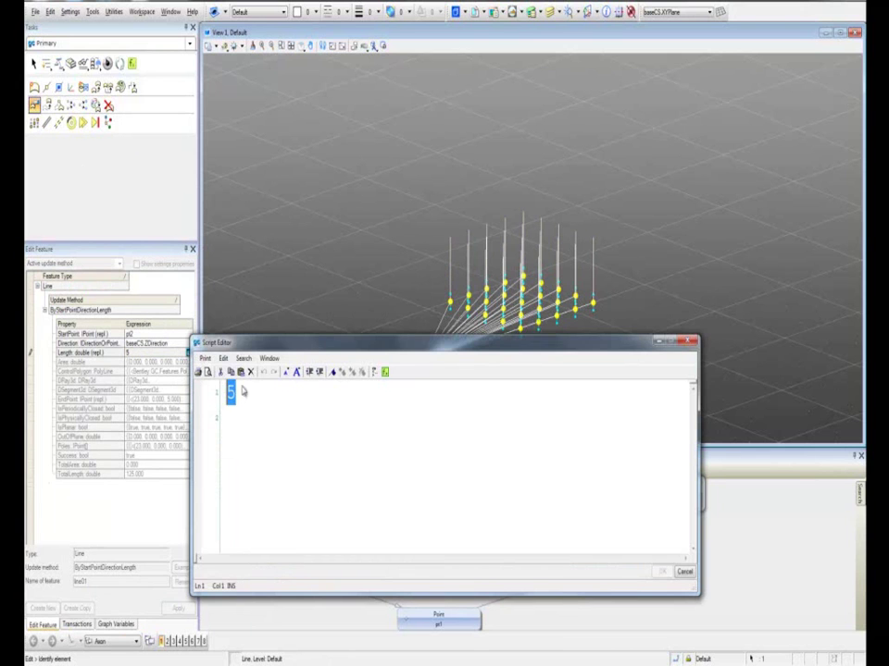
pyautogui.press('BackSpace')
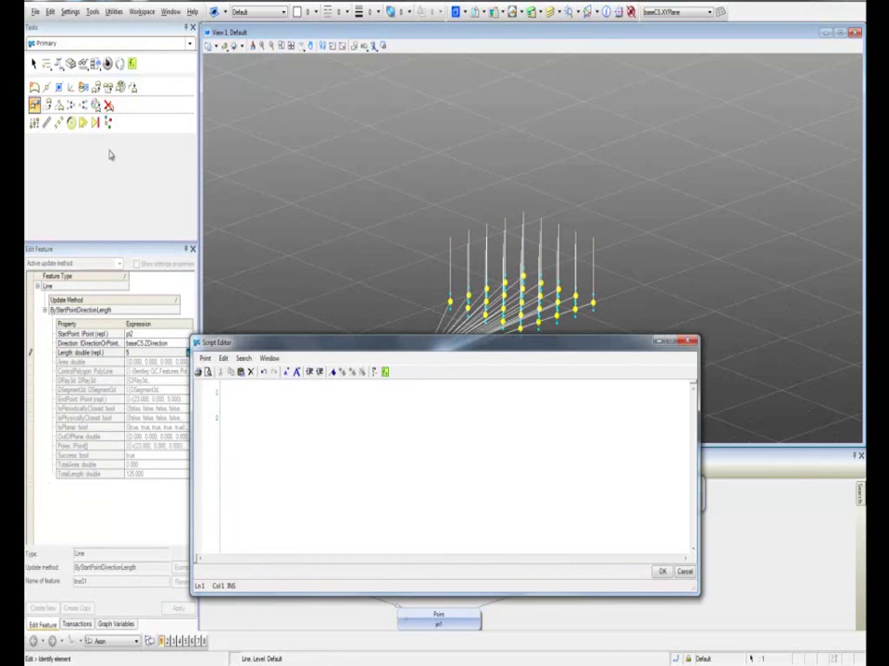
# Step: Insert the lenghtoflines graph variable as line01's Length expression and apply the change
pyautogui.moveTo(404, 349); pyautogui.dragTo(454, 217)
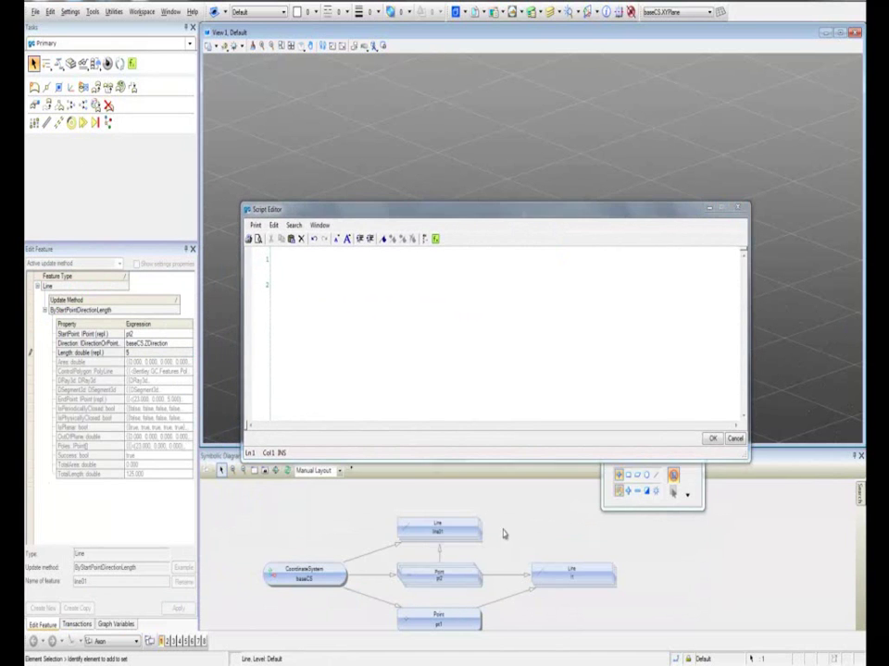
pyautogui.scroll(-3, 503, 537)
pyautogui.scroll(3, 431, 555)
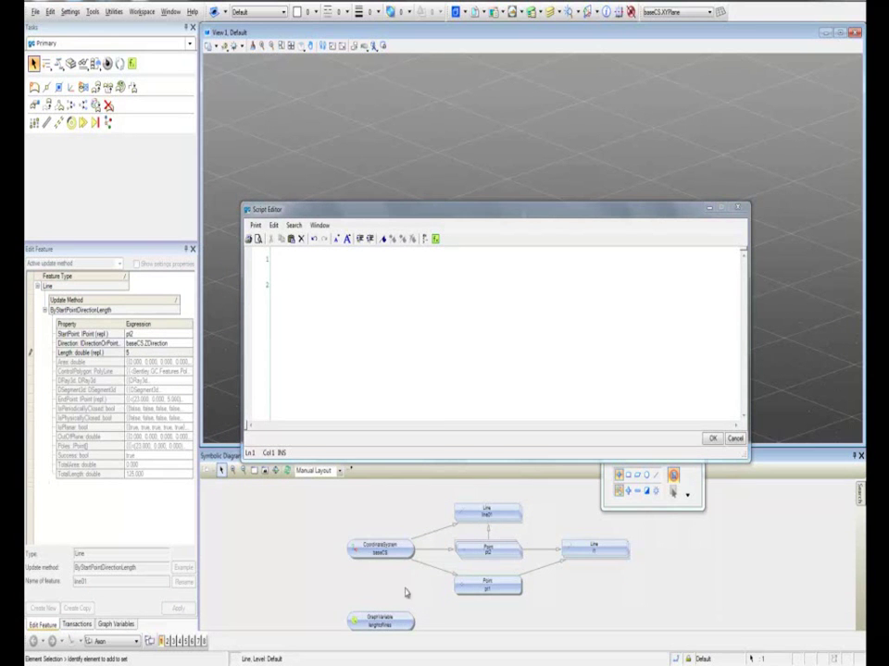
pyautogui.click(402, 624)
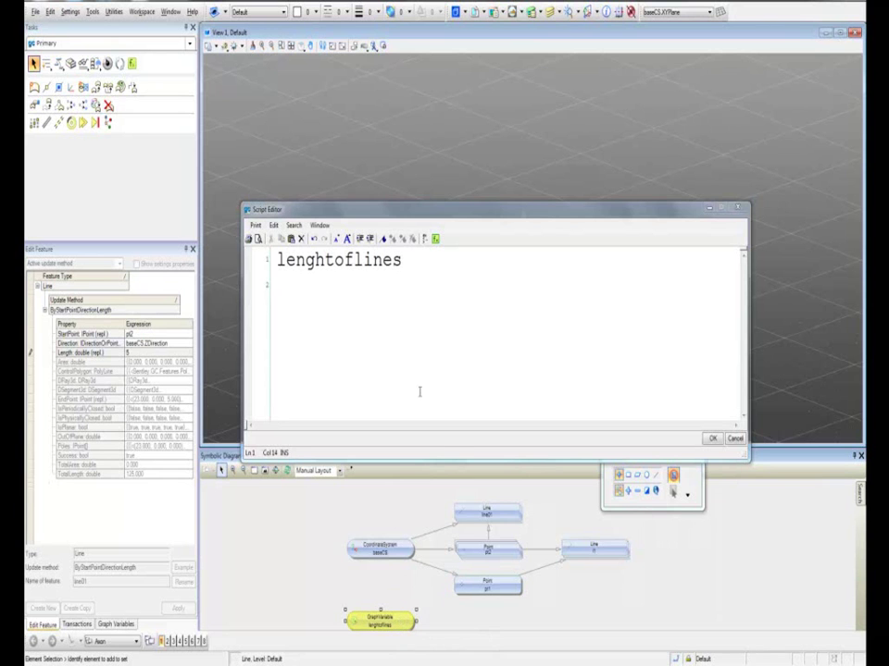
pyautogui.click(712, 437)
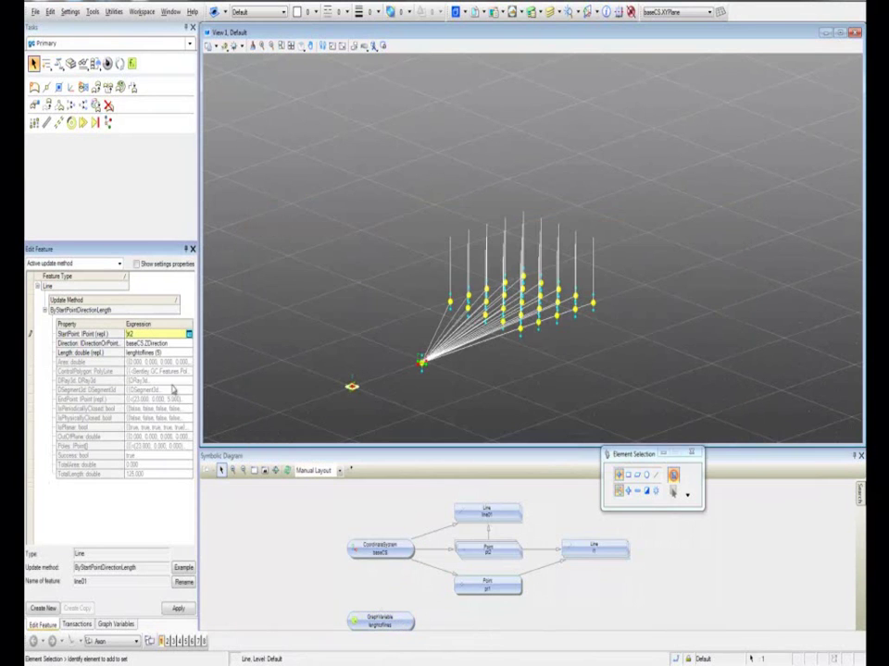
pyautogui.click(178, 609)
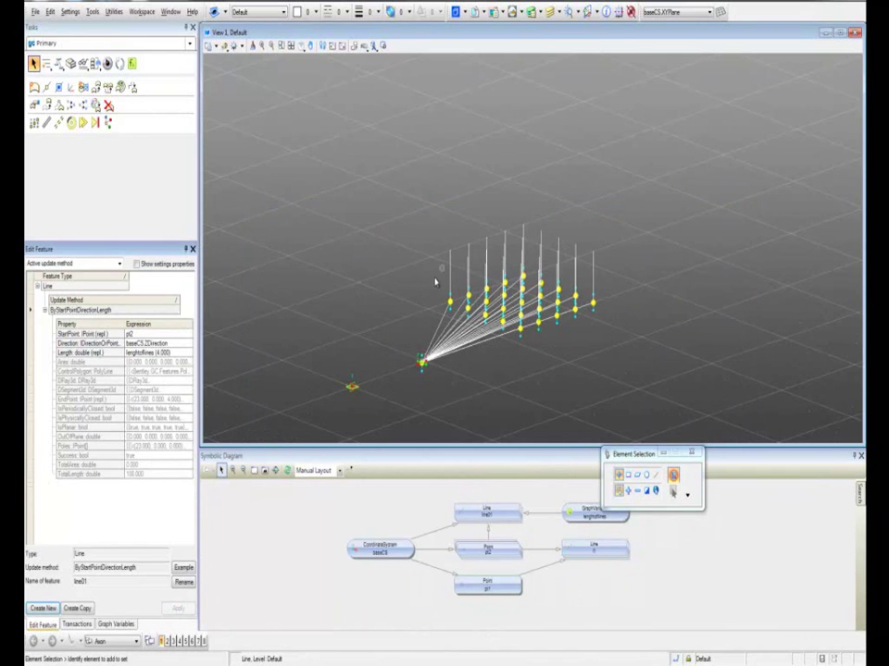
# Step: Record the change to line01's Length expression as a new transaction
pyautogui.click(82, 625)
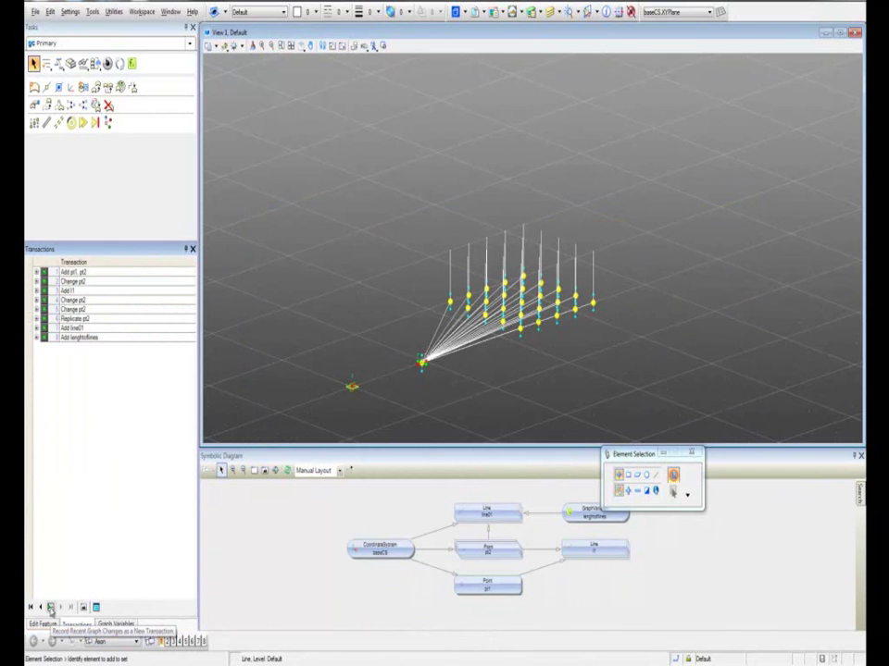
pyautogui.click(50, 610)
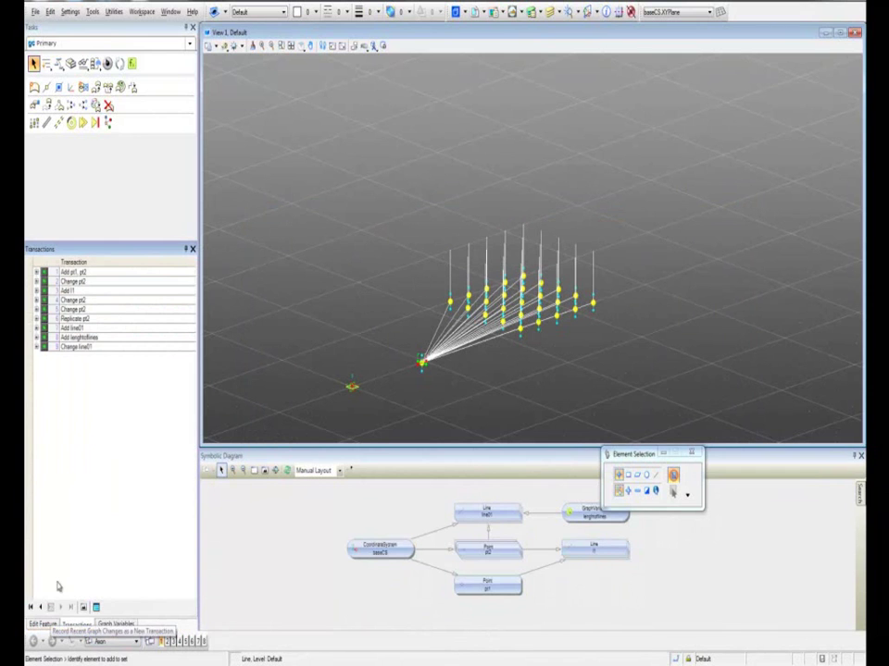
# Step: Raise the lenghtoflines graph variable to 8.0 and record it as a new transaction
pyautogui.click(118, 626)
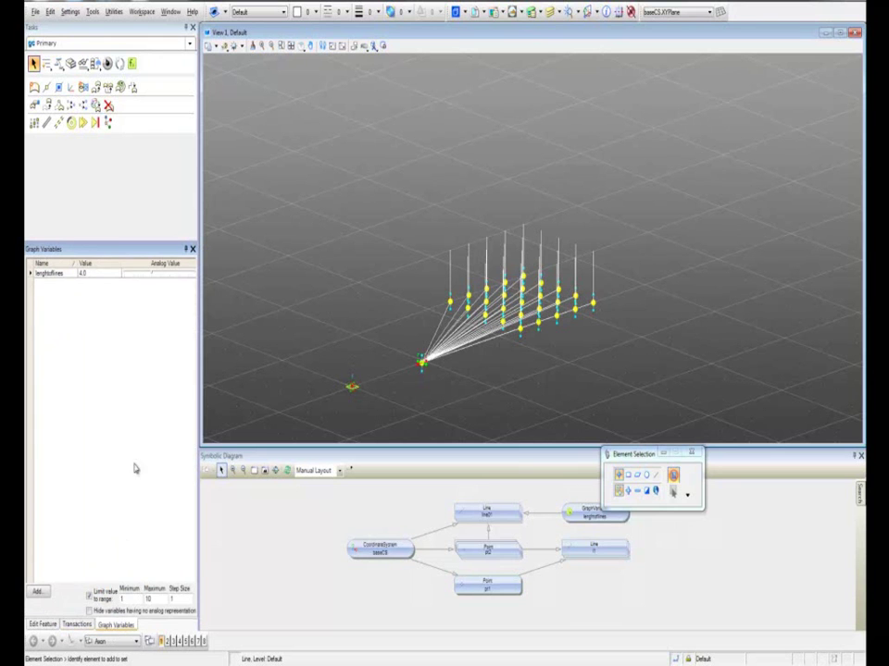
pyautogui.moveTo(153, 277); pyautogui.dragTo(189, 276)
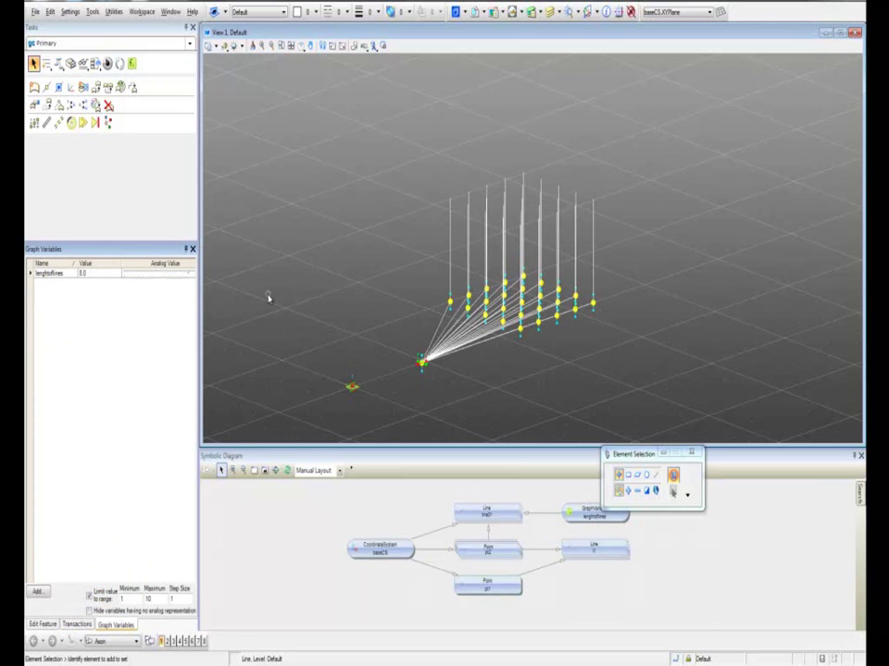
pyautogui.moveTo(357, 247)
pyautogui.keyDown('shift'); pyautogui.mouseDown(button='middle')
pyautogui.moveTo(359, 260)
pyautogui.moveTo(407, 268)
pyautogui.moveTo(420, 254)
pyautogui.moveTo(407, 242)
pyautogui.moveTo(371, 239)
pyautogui.moveTo(387, 232)
pyautogui.moveTo(381, 241)
pyautogui.moveTo(311, 246)
pyautogui.moveTo(350, 257)
pyautogui.mouseUp(button='middle'); pyautogui.keyUp('shift')
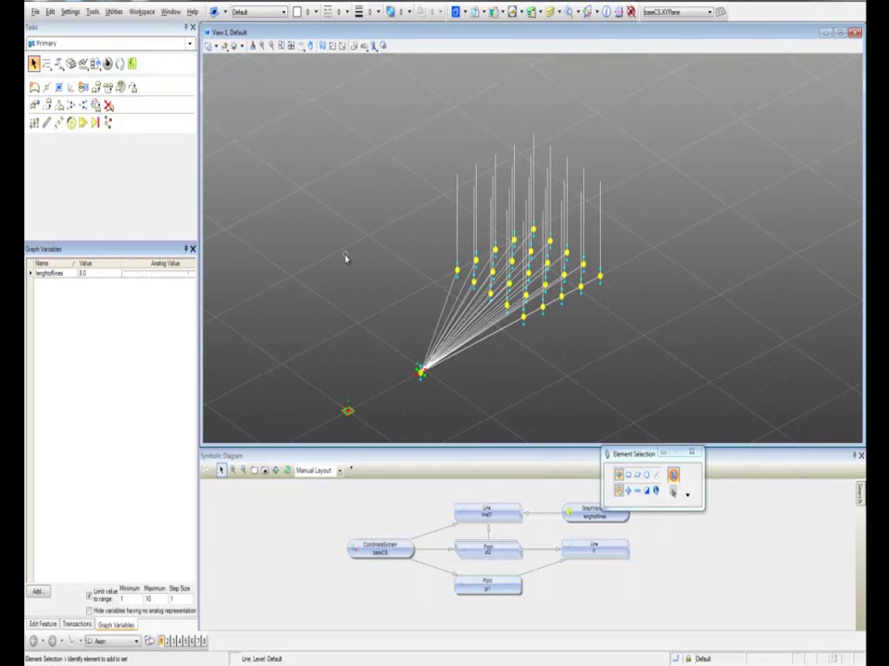
pyautogui.click(79, 626)
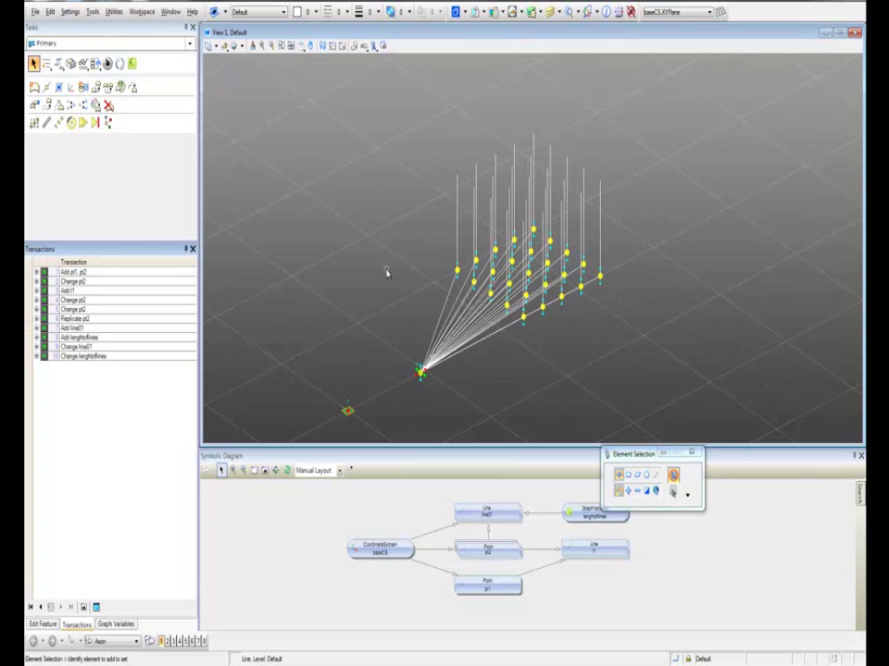
# Step: Examine the point grid and its vertical lines from the Top view and from an angled view
pyautogui.click(301, 46)
pyautogui.click(320, 72)
pyautogui.moveTo(396, 174); pyautogui.dragTo(361, 241, button='middle')
pyautogui.scroll(2, 362, 240)
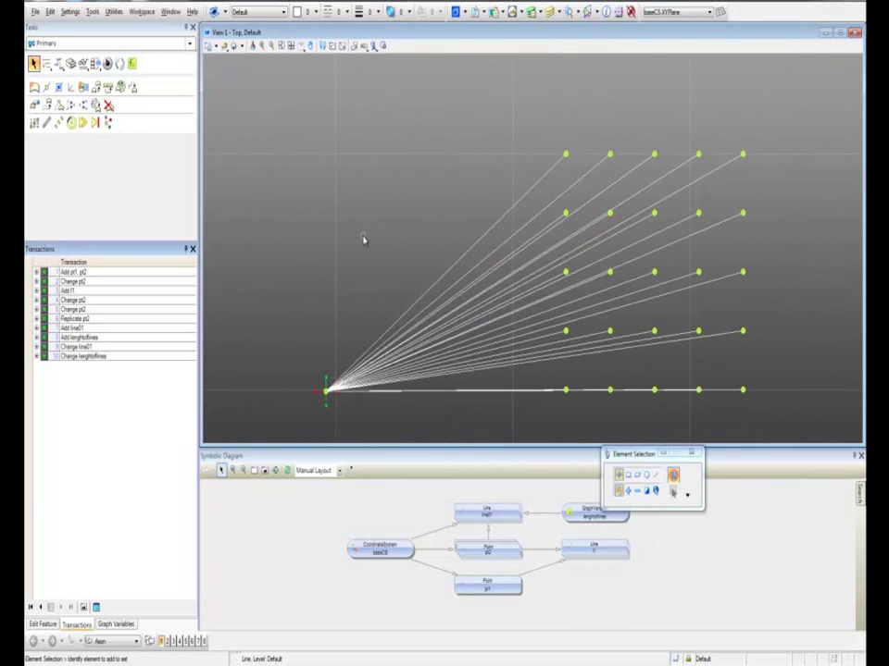
pyautogui.keyDown('shift'); pyautogui.moveTo(324, 308); pyautogui.dragTo(436, 271, button='middle'); pyautogui.keyUp('shift')
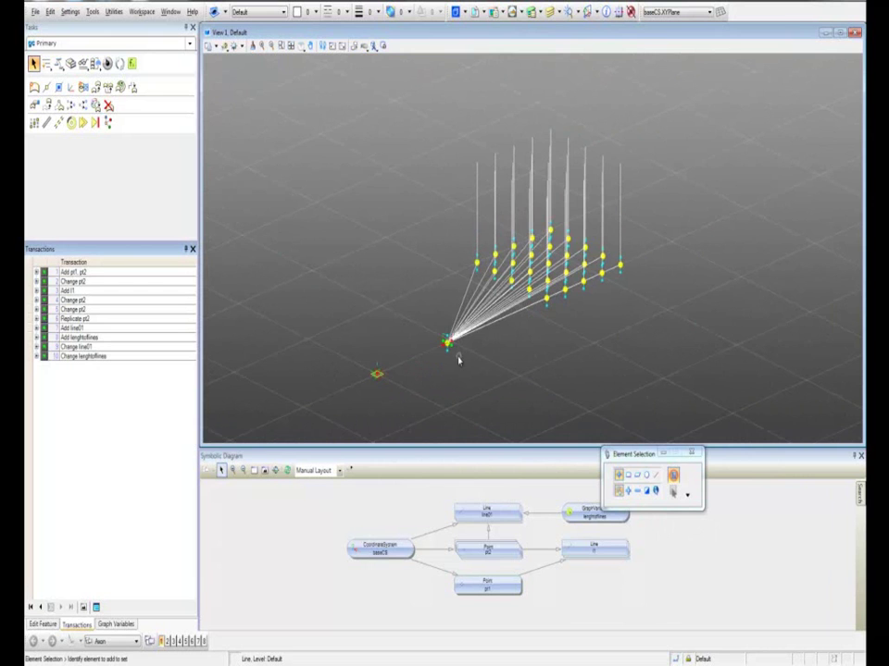
pyautogui.scroll(2, 460, 359)
pyautogui.moveTo(542, 328); pyautogui.dragTo(517, 402, button='middle')
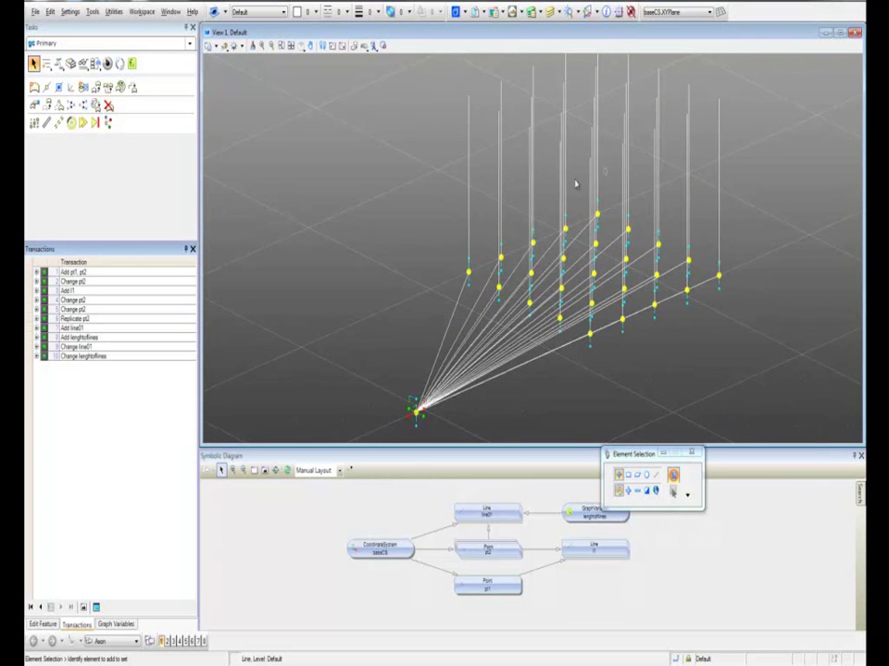
# Step: Edit the vertical line01 feature and delete lenghtoflines from its Length expression in the Script Editor
pyautogui.click(34, 104)
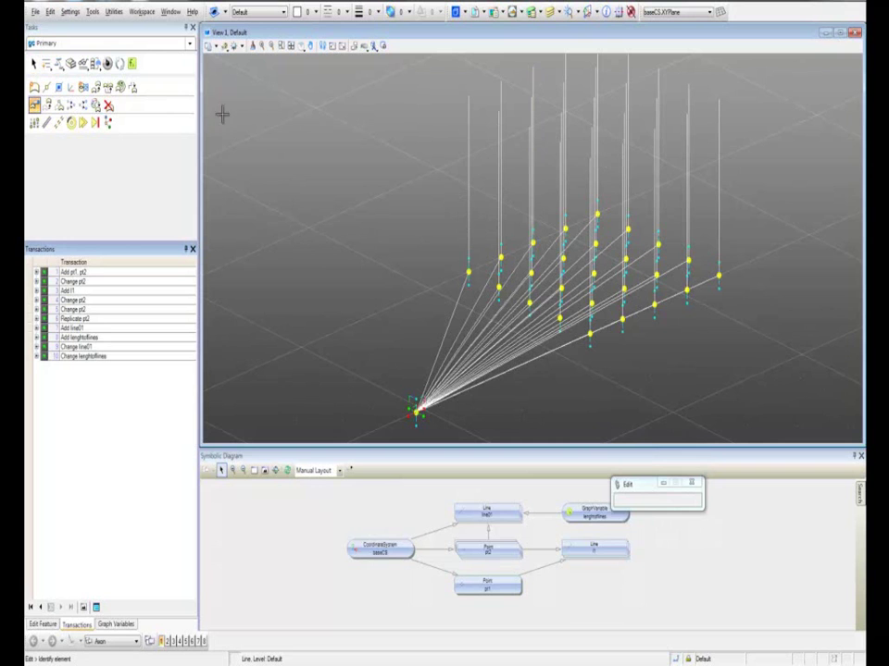
pyautogui.click(468, 164)
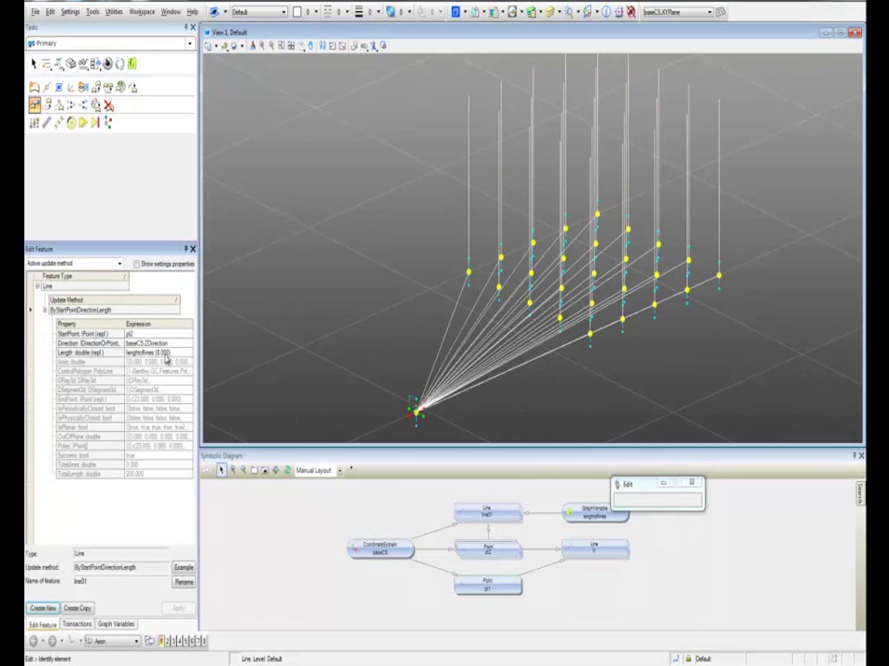
pyautogui.click(139, 353)
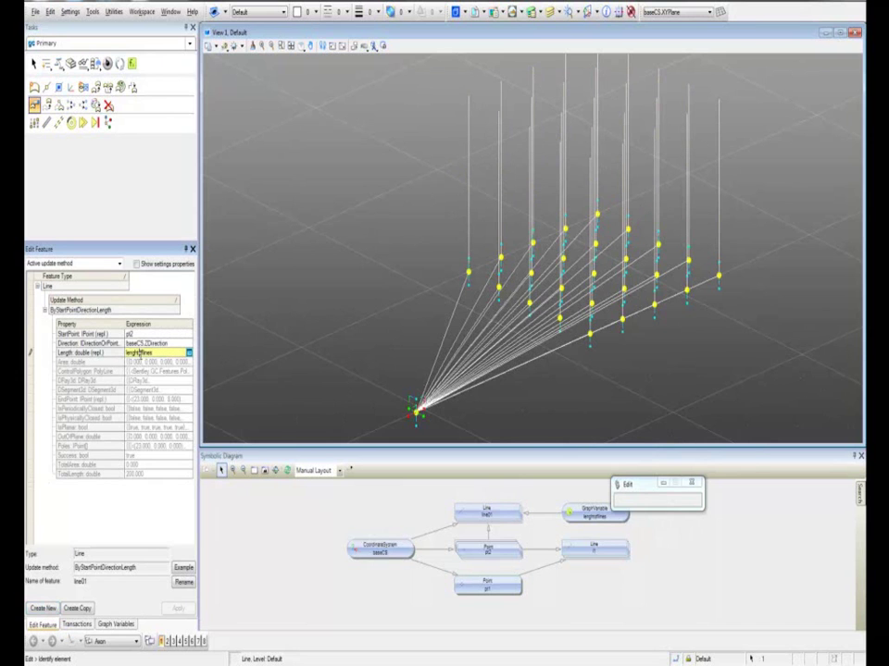
pyautogui.doubleClick(182, 353)
pyautogui.click(188, 353)
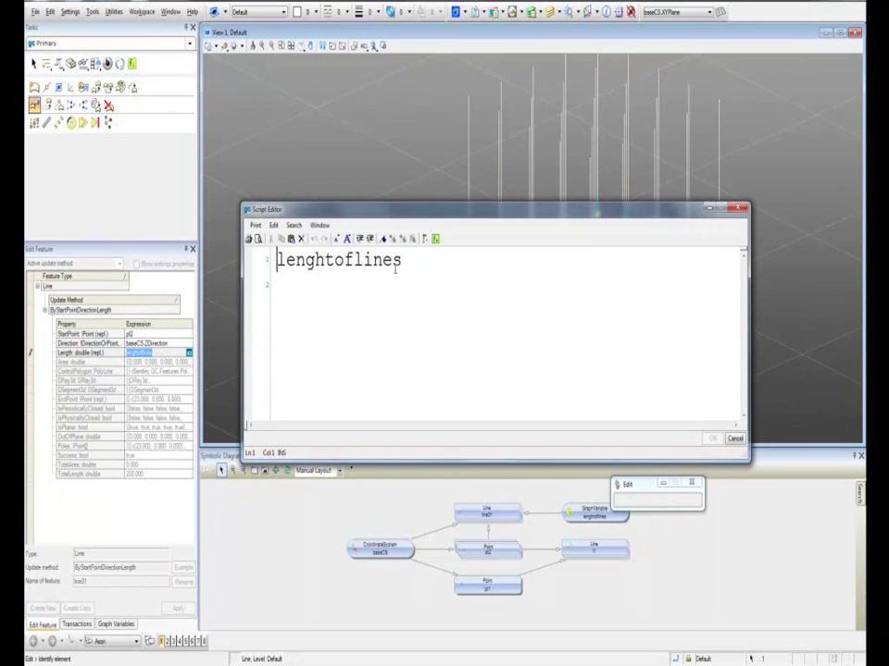
pyautogui.moveTo(422, 262); pyautogui.dragTo(258, 257)
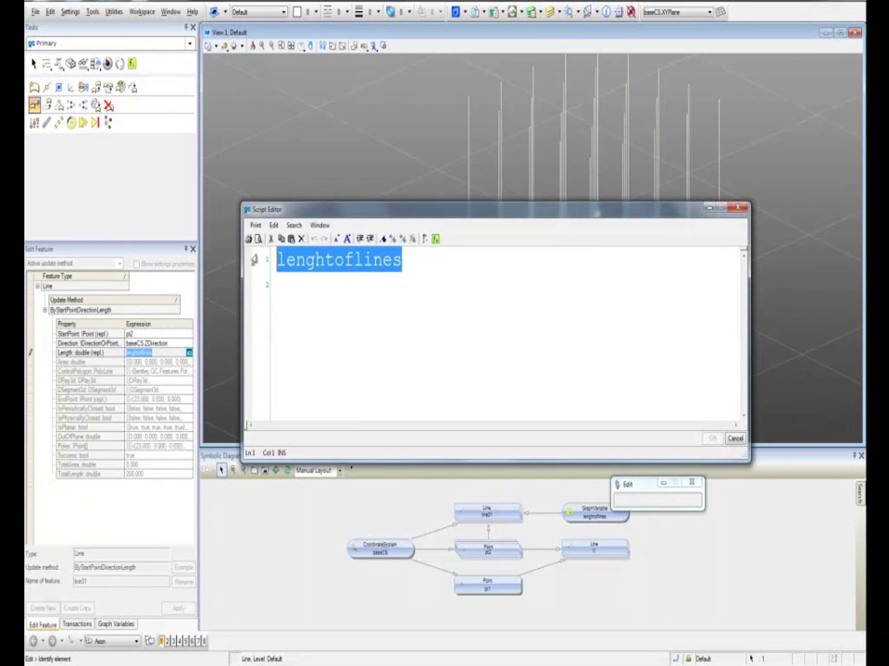
pyautogui.press('Delete')
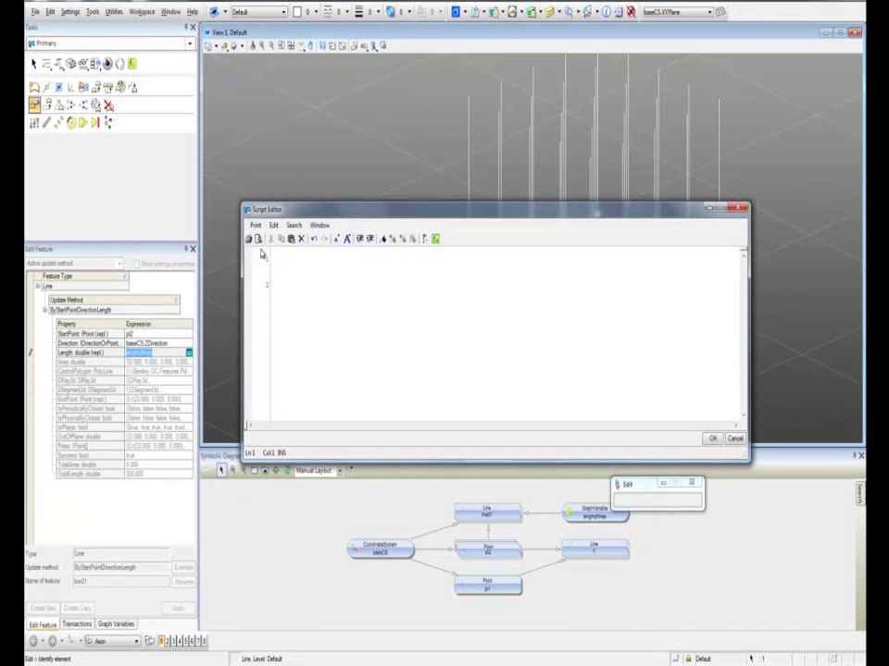
pyautogui.write('Distance')
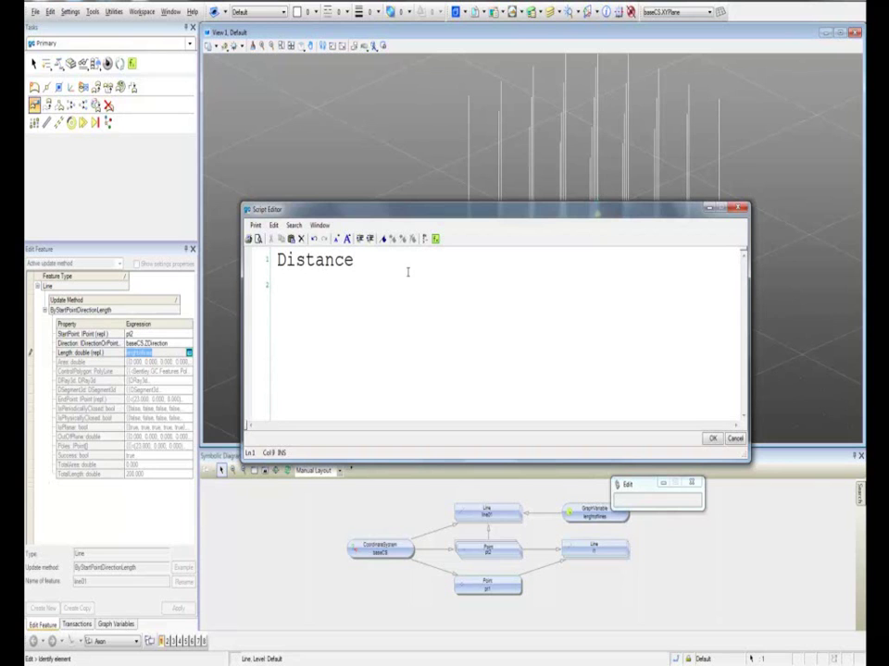
pyautogui.press('BackSpace')
pyautogui.press('BackSpace')
pyautogui.press('BackSpace')
pyautogui.press('BackSpace')
pyautogui.press('BackSpace')
pyautogui.press('BackSpace')
pyautogui.press('BackSpace')
pyautogui.press('BackSpace')
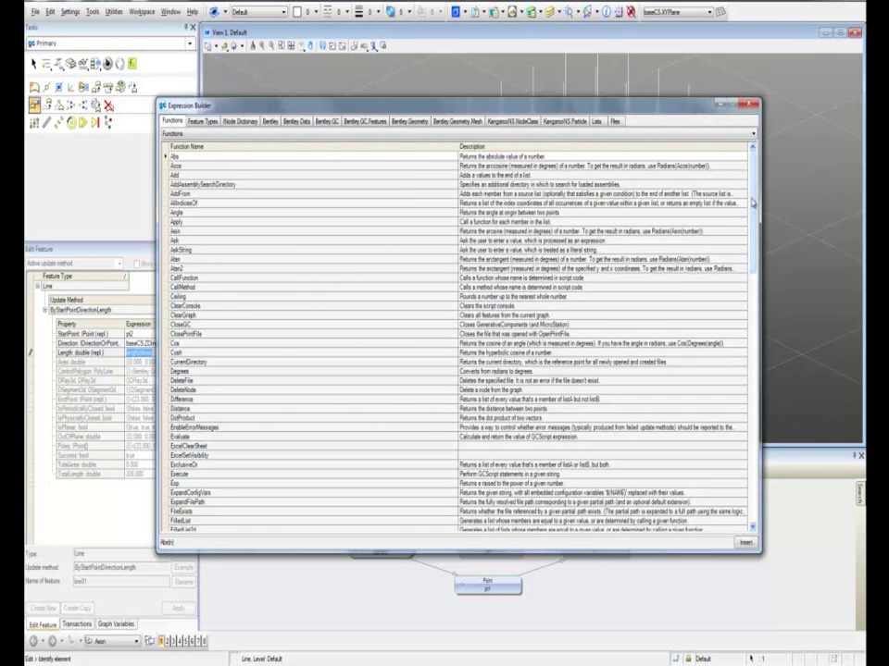
# Step: Find the Distance function in the Expression Builder and insert Distance(point1, point2) as line01's Length expression
pyautogui.scroll(-1, 752, 208)
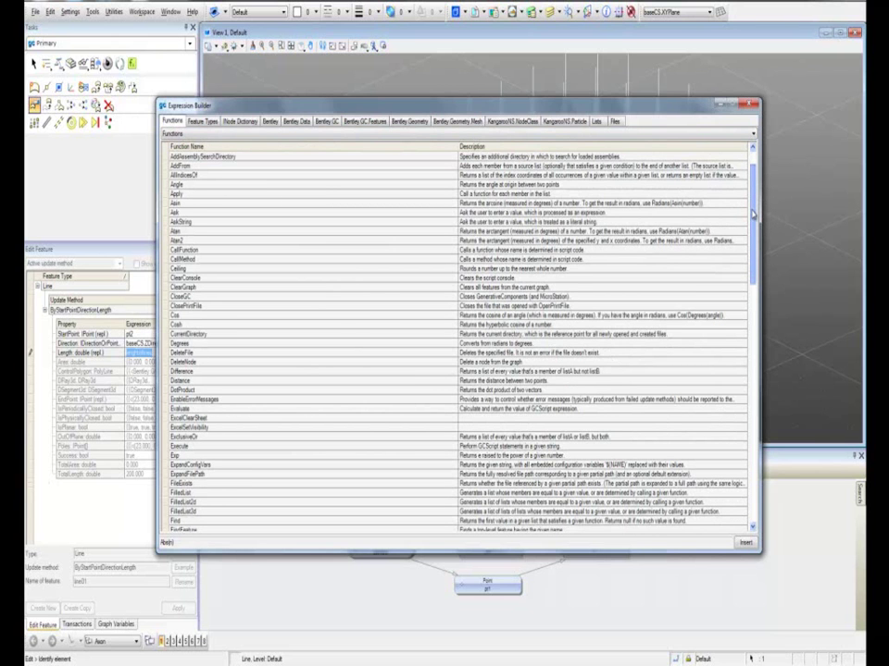
pyautogui.scroll(-2, 753, 215)
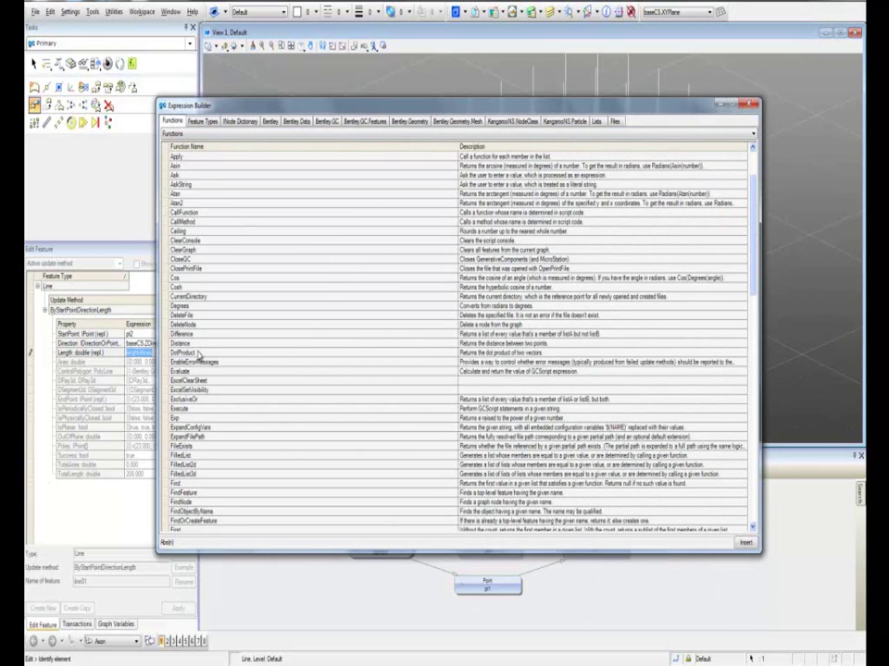
pyautogui.click(185, 344)
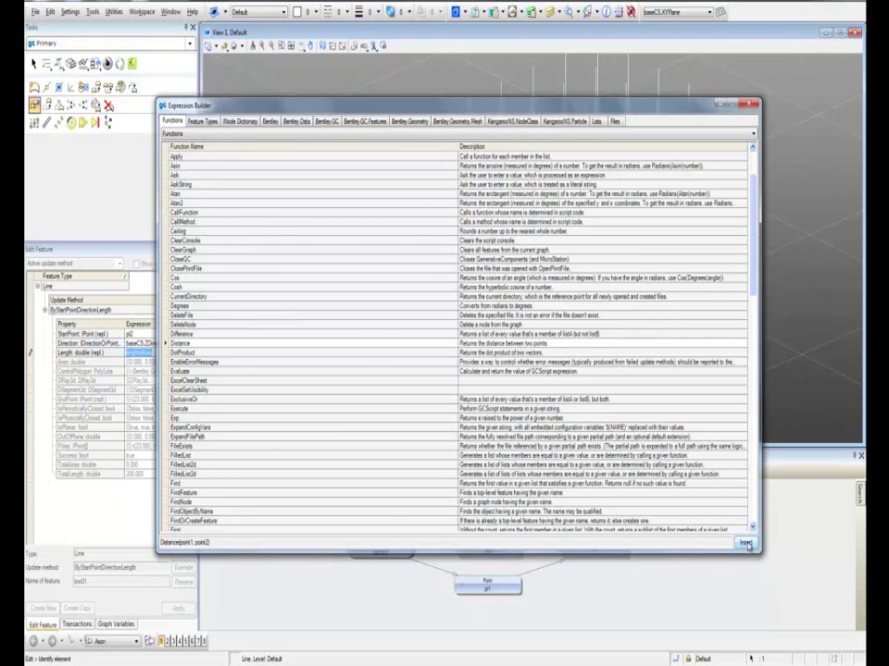
pyautogui.click(746, 544)
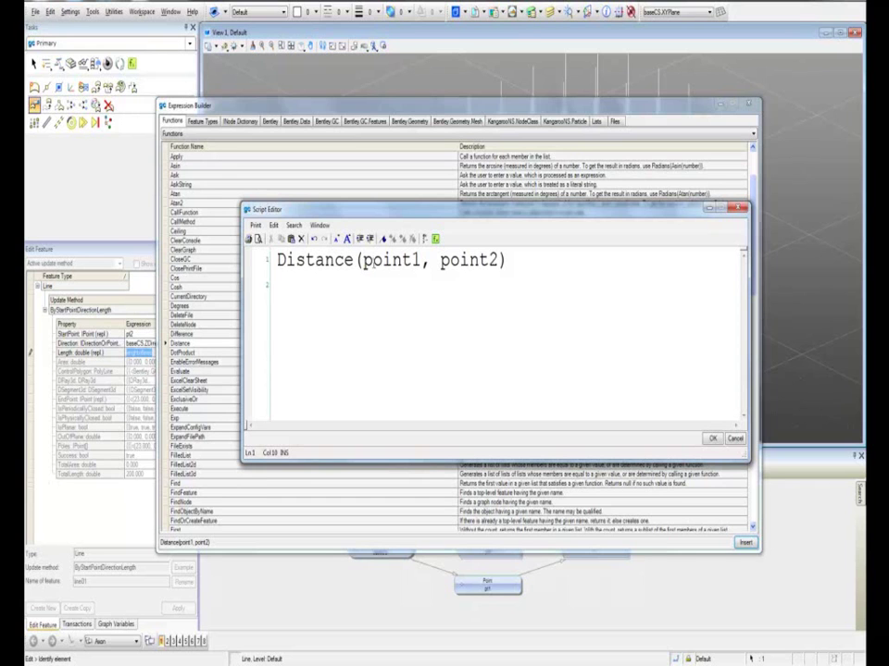
# Step: Replace the Distance function's arguments with pt1 and pt2, accept the expression and apply the change to line01
pyautogui.click(422, 265)
pyautogui.moveTo(422, 266); pyautogui.dragTo(362, 264)
pyautogui.write('pt1')
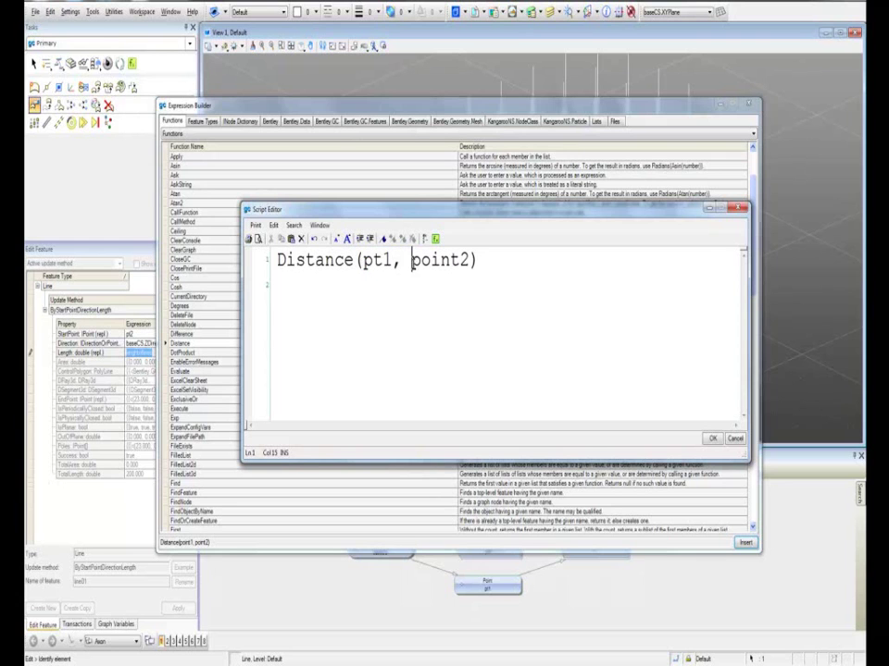
pyautogui.doubleClick(413, 263)
pyautogui.write('pt2')
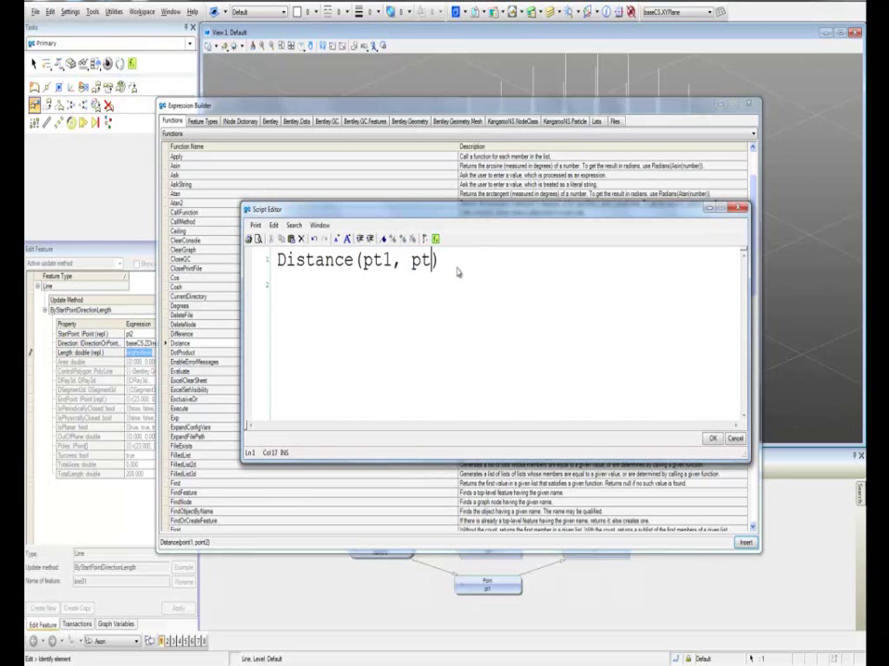
pyautogui.click(711, 438)
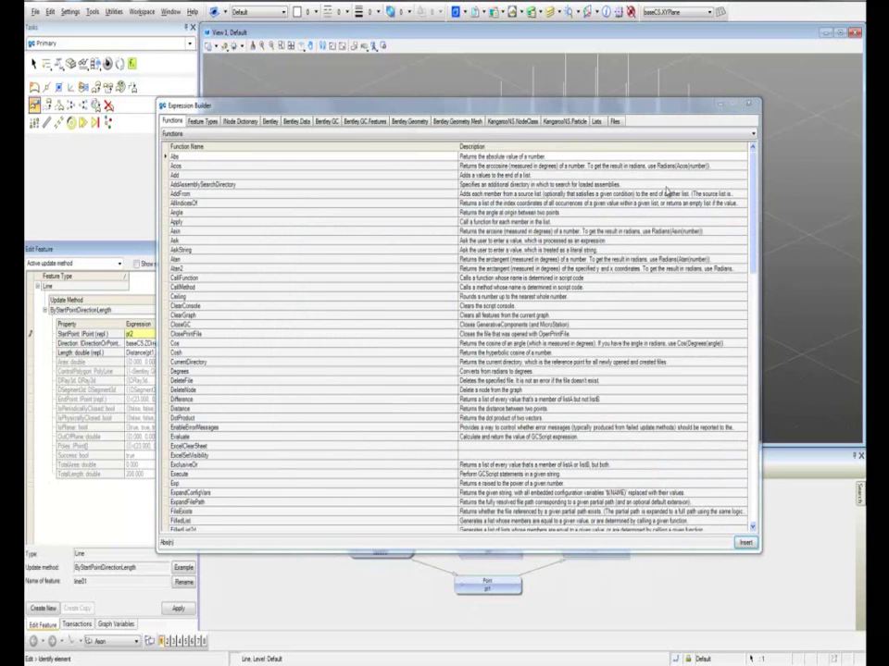
pyautogui.click(748, 104)
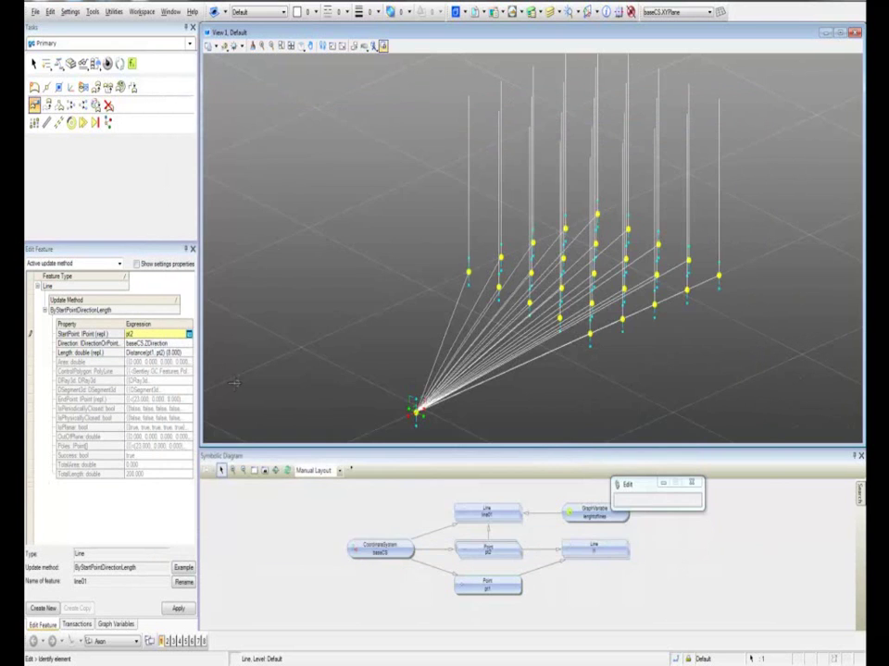
pyautogui.click(178, 609)
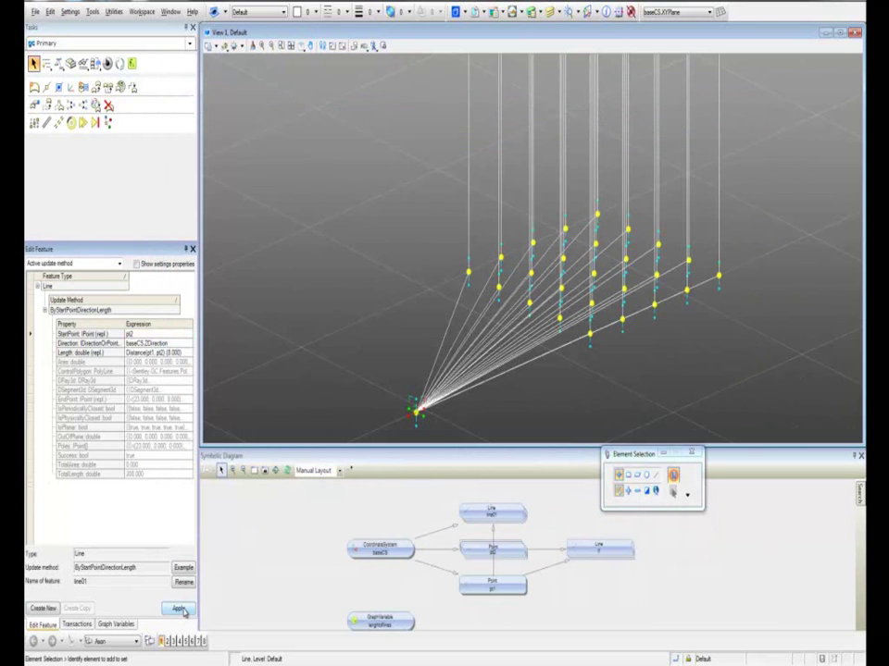
# Step: In the Top view, move pt1 close to the point grid, to about X 20.79 and Y 3.29
pyautogui.scroll(-3, 398, 333)
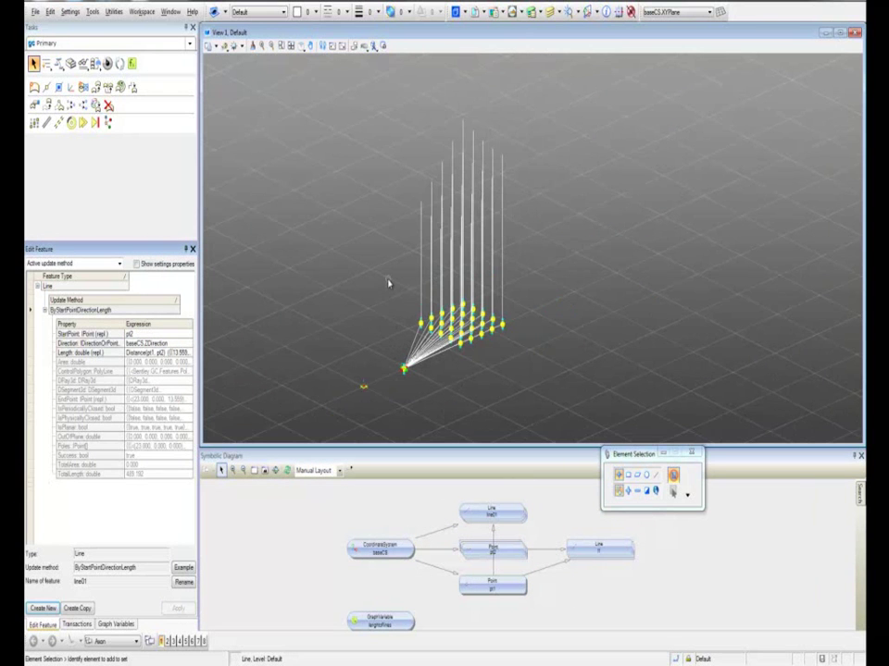
pyautogui.keyDown('shift'); pyautogui.moveTo(391, 246); pyautogui.dragTo(340, 262, button='middle'); pyautogui.keyUp('shift')
pyautogui.scroll(2, 383, 272)
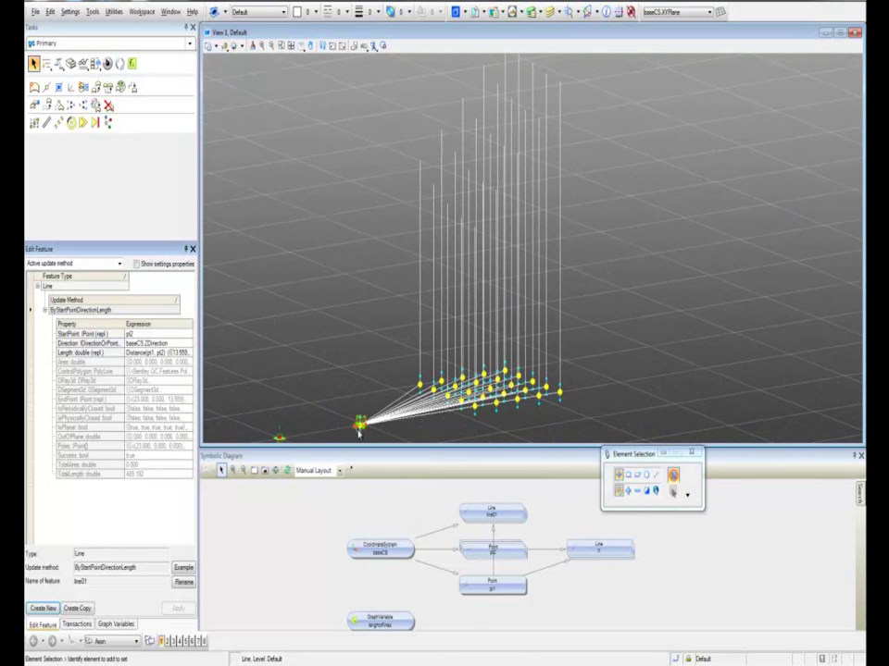
pyautogui.keyDown('shift'); pyautogui.moveTo(373, 311); pyautogui.dragTo(399, 361, button='middle'); pyautogui.keyUp('shift')
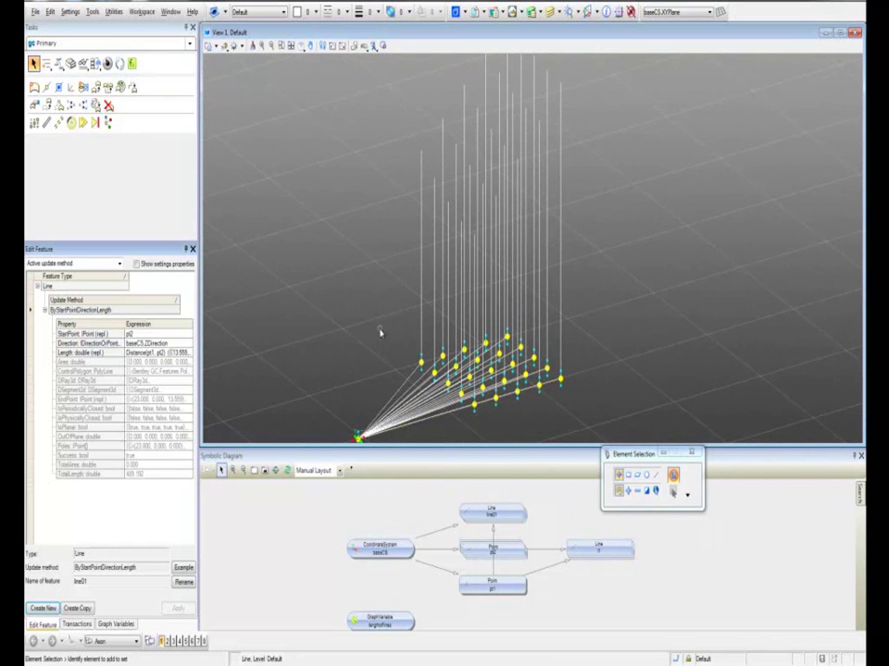
pyautogui.keyDown('shift'); pyautogui.moveTo(577, 281); pyautogui.dragTo(430, 297, button='middle'); pyautogui.keyUp('shift')
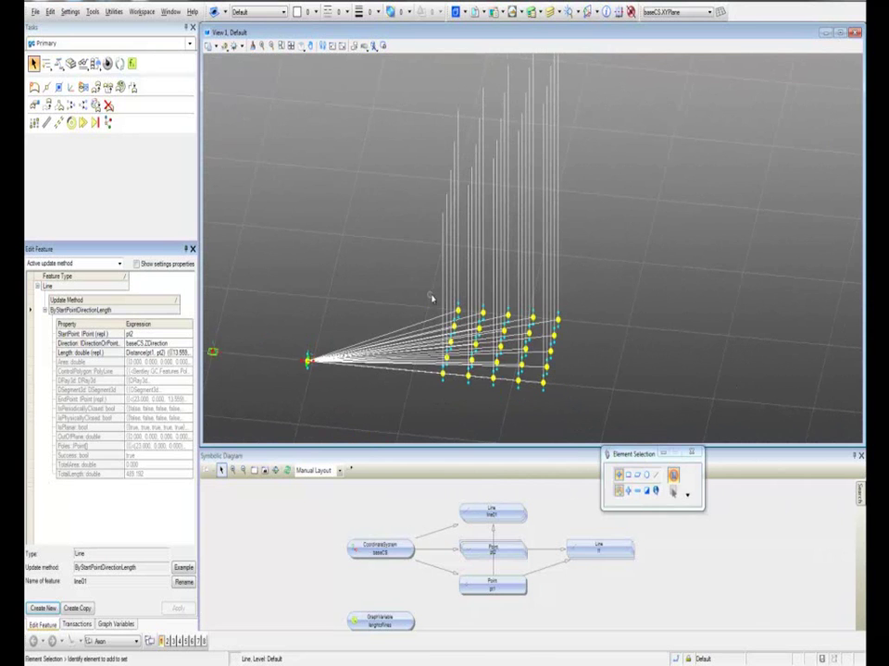
pyautogui.click(302, 53)
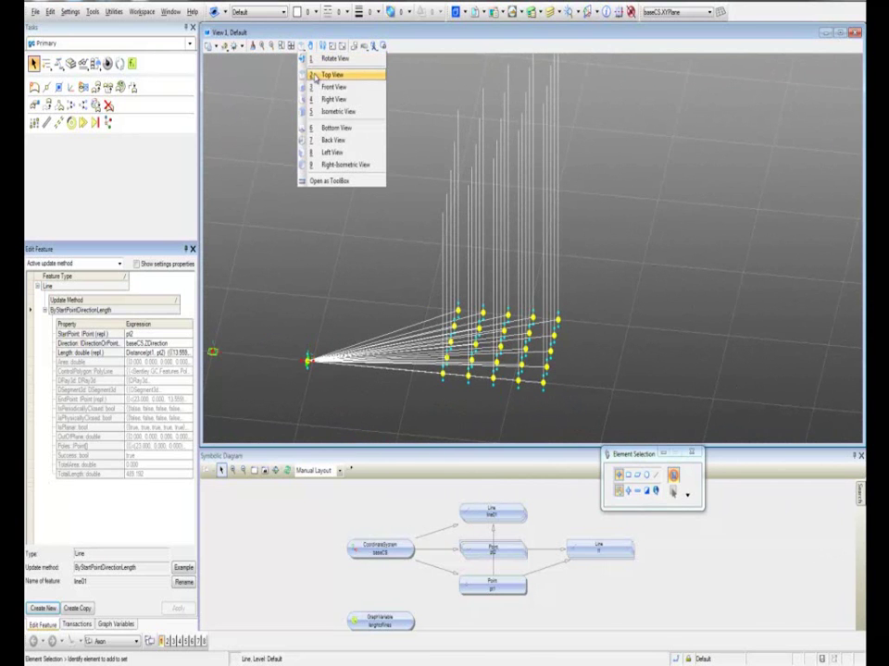
pyautogui.click(323, 74)
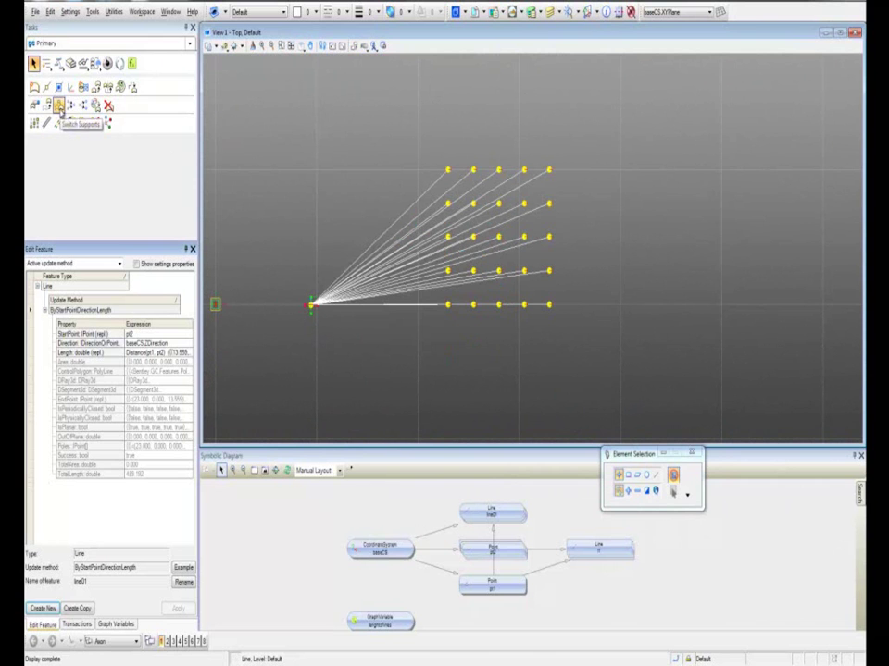
pyautogui.click(47, 105)
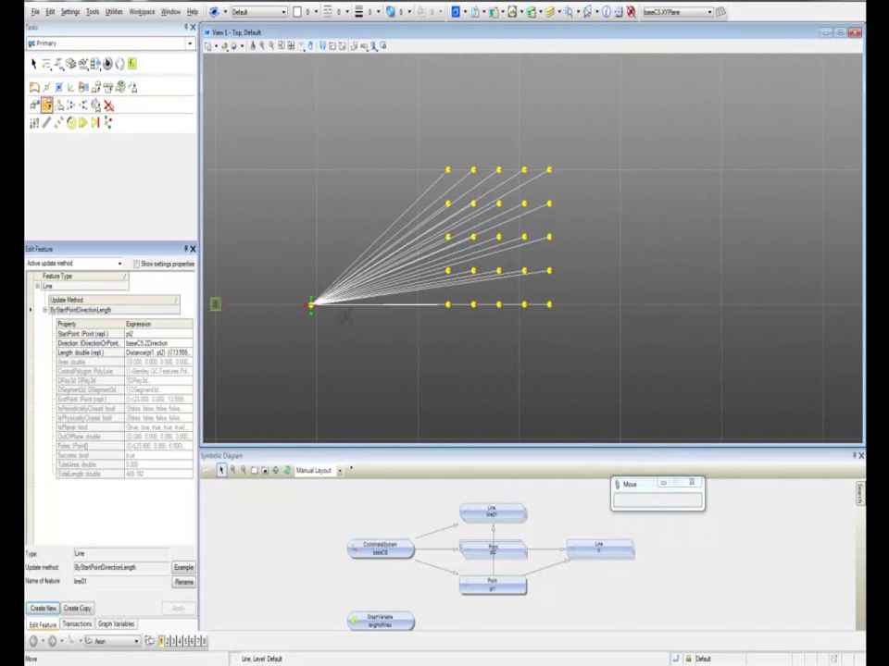
pyautogui.scroll(4, 315, 306)
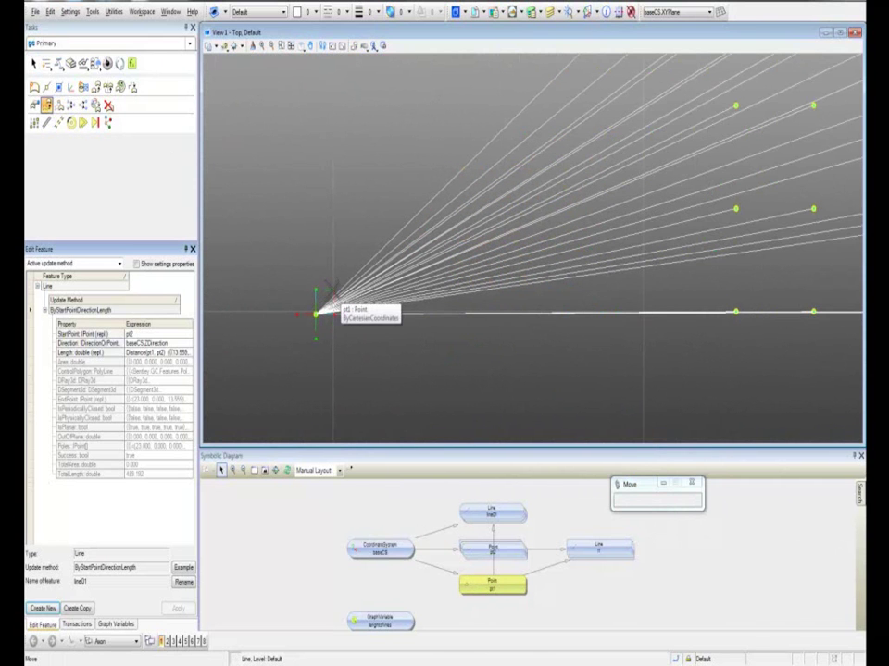
pyautogui.click(314, 315)
pyautogui.scroll(-8, 495, 316)
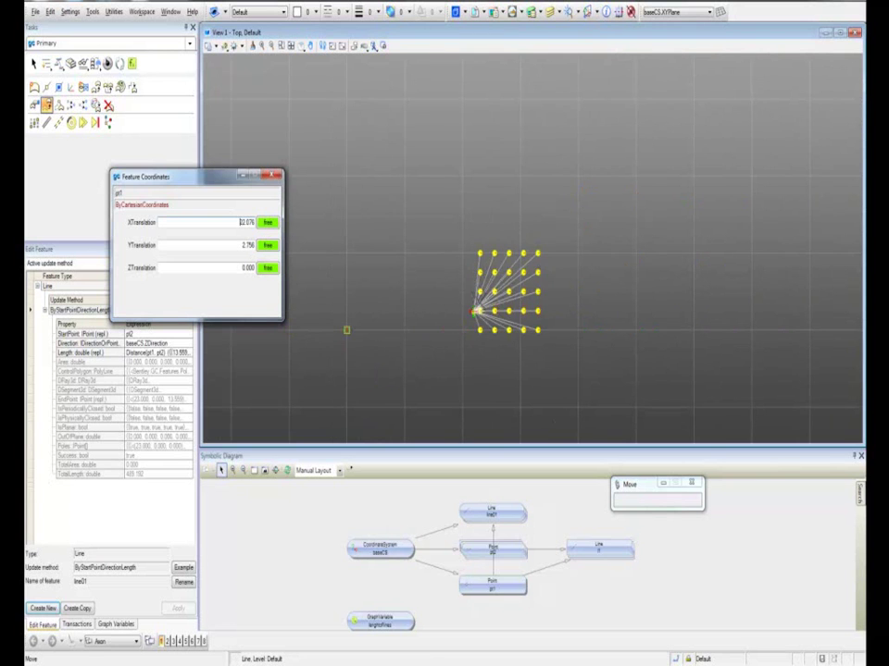
# Step: Examine the vertical lines' lengths around the moved pt1 from several angled views
pyautogui.keyDown('shift'); pyautogui.moveTo(470, 319); pyautogui.dragTo(538, 275, button='middle'); pyautogui.keyUp('shift')
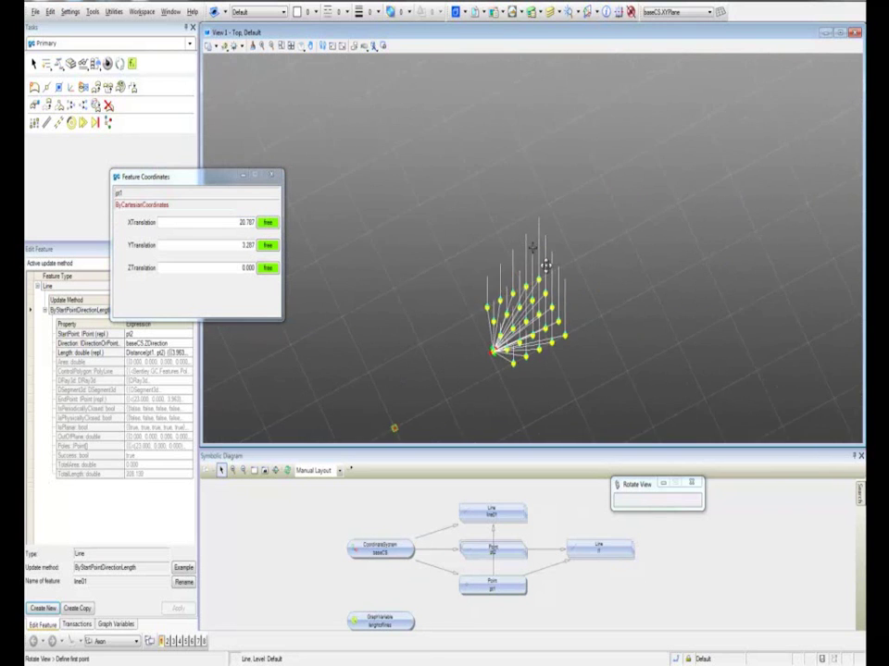
pyautogui.keyDown('shift'); pyautogui.moveTo(518, 338); pyautogui.dragTo(449, 349, button='middle'); pyautogui.keyUp('shift')
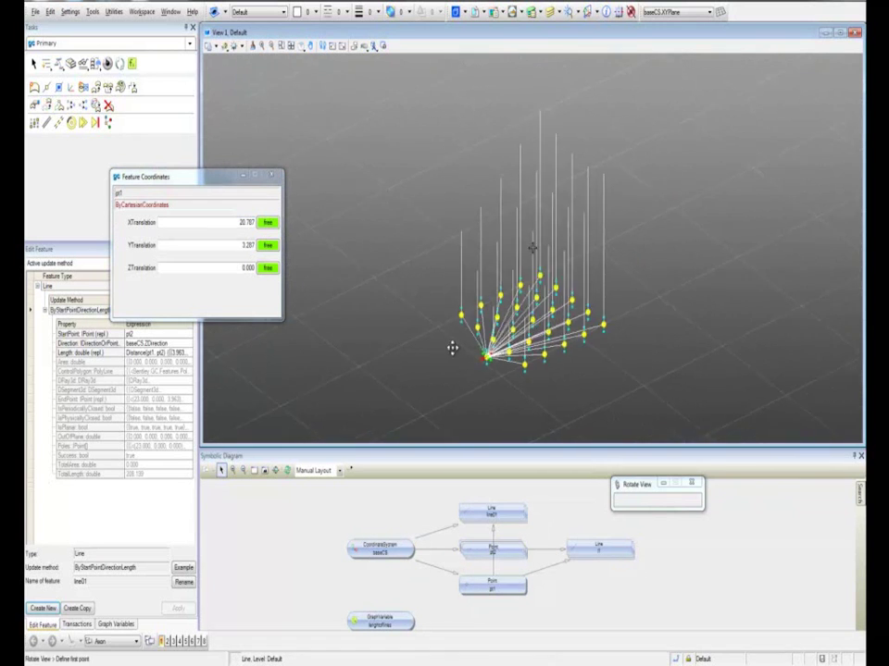
pyautogui.rightClick(478, 362)
pyautogui.scroll(3, 493, 364)
pyautogui.scroll(-4, 467, 396)
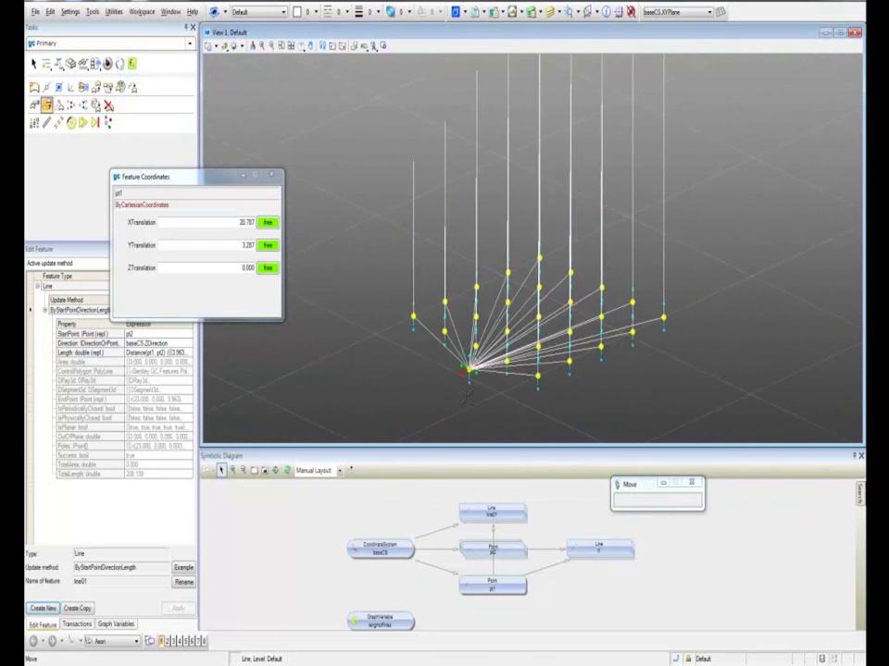
pyautogui.keyDown('shift'); pyautogui.moveTo(472, 389); pyautogui.dragTo(369, 370, button='middle'); pyautogui.keyUp('shift')
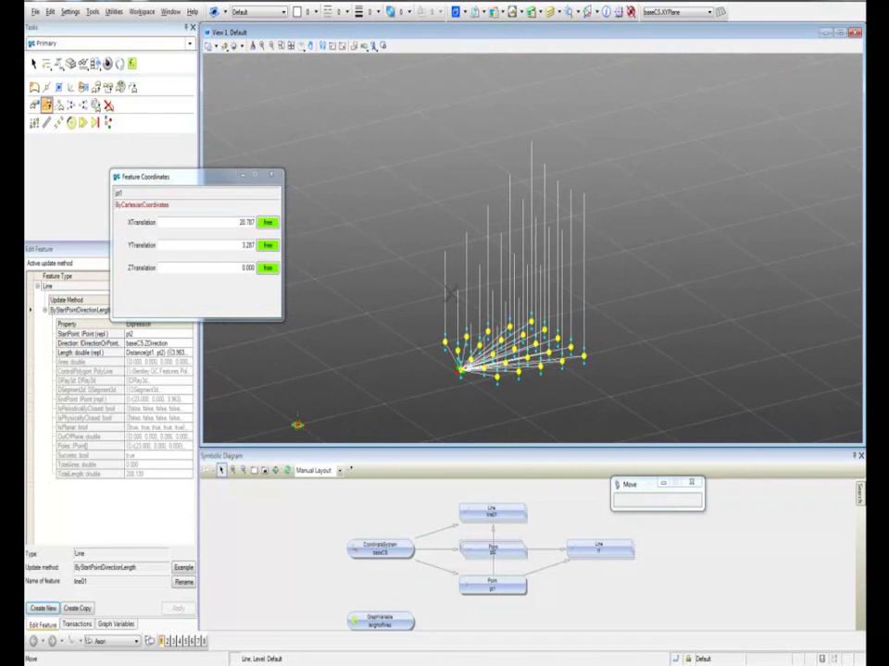
pyautogui.scroll(3, 474, 398)
pyautogui.scroll(-5, 467, 406)
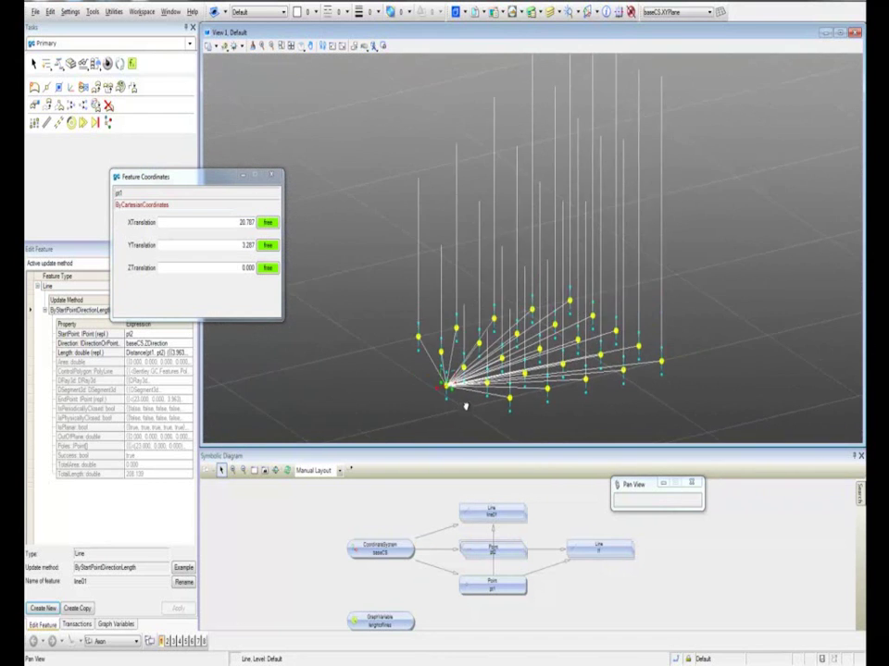
# Step: Move pt1 to about Y 4.50 and down below the grid to about Z -5.08, and close its coordinate window
pyautogui.moveTo(454, 396)
pyautogui.mouseDown()
pyautogui.moveTo(502, 425)
pyautogui.moveTo(377, 345)
pyautogui.moveTo(447, 394)
pyautogui.mouseUp()
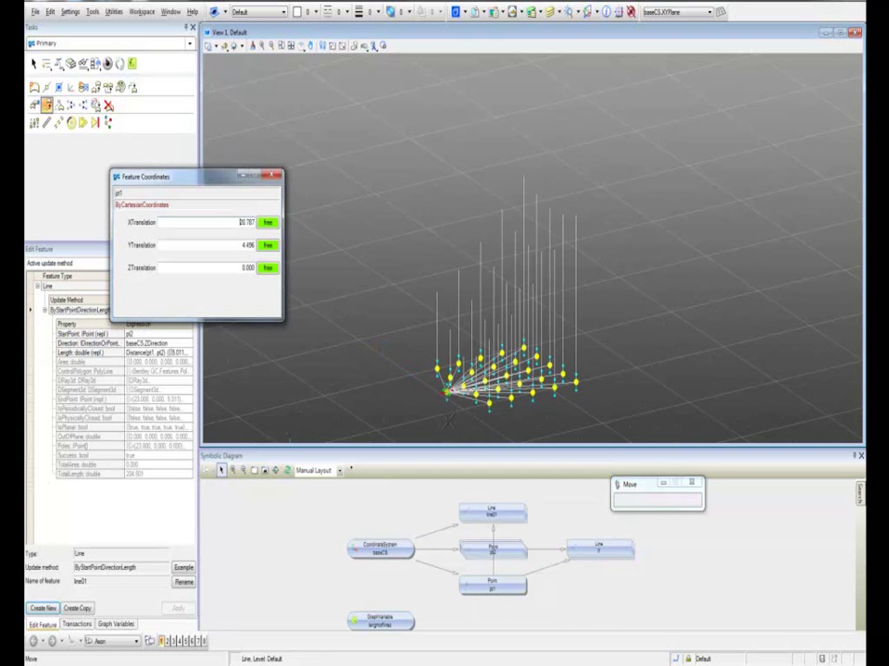
pyautogui.moveTo(447, 428); pyautogui.dragTo(450, 357)
pyautogui.moveTo(447, 418); pyautogui.dragTo(451, 229)
pyautogui.moveTo(448, 191); pyautogui.dragTo(445, 418)
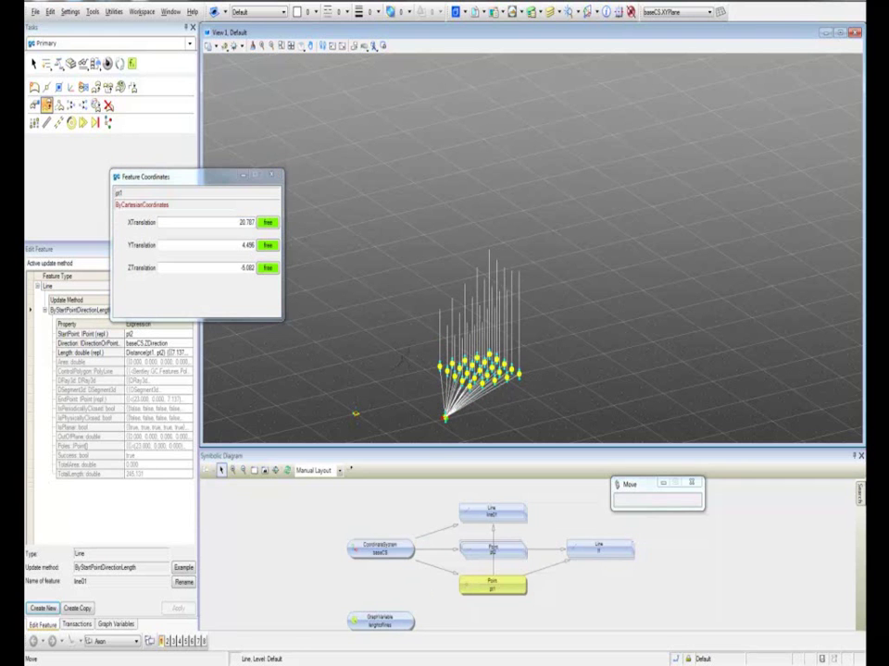
pyautogui.click(242, 178)
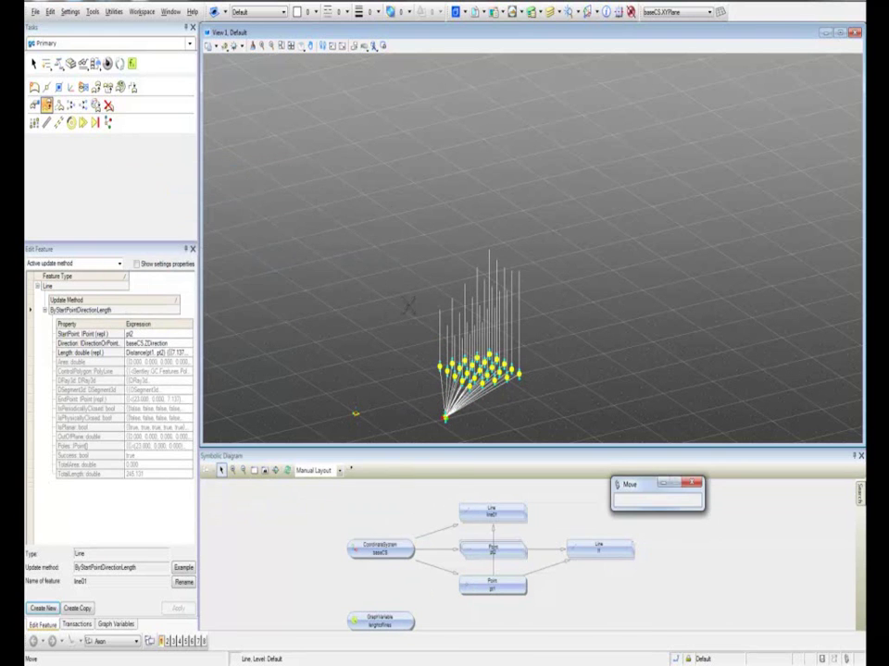
# Step: Record the changes to line01 and pt1 as a new transaction and return to the feature editor
pyautogui.moveTo(399, 263); pyautogui.dragTo(408, 239, button='middle')
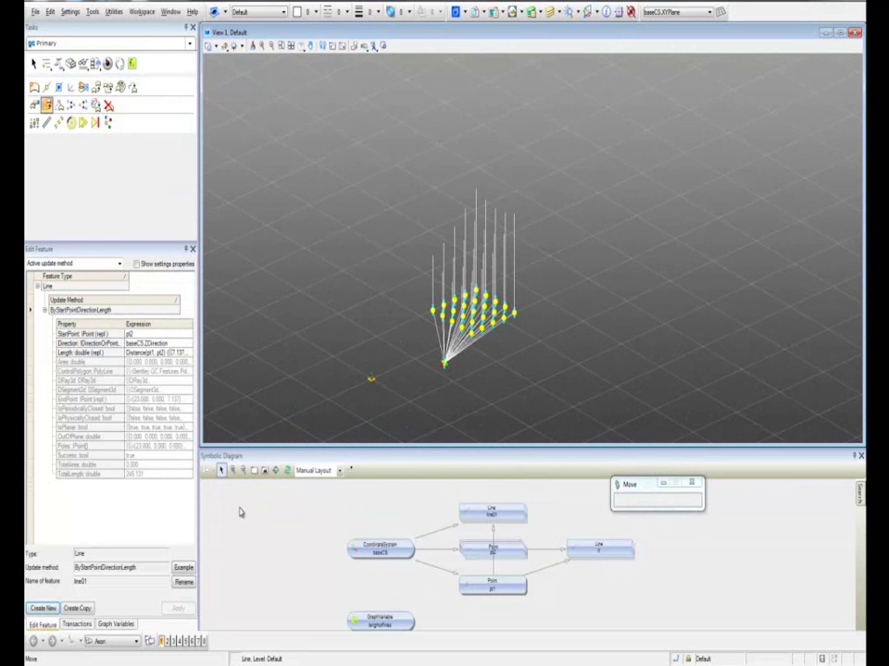
pyautogui.click(68, 623)
pyautogui.click(51, 607)
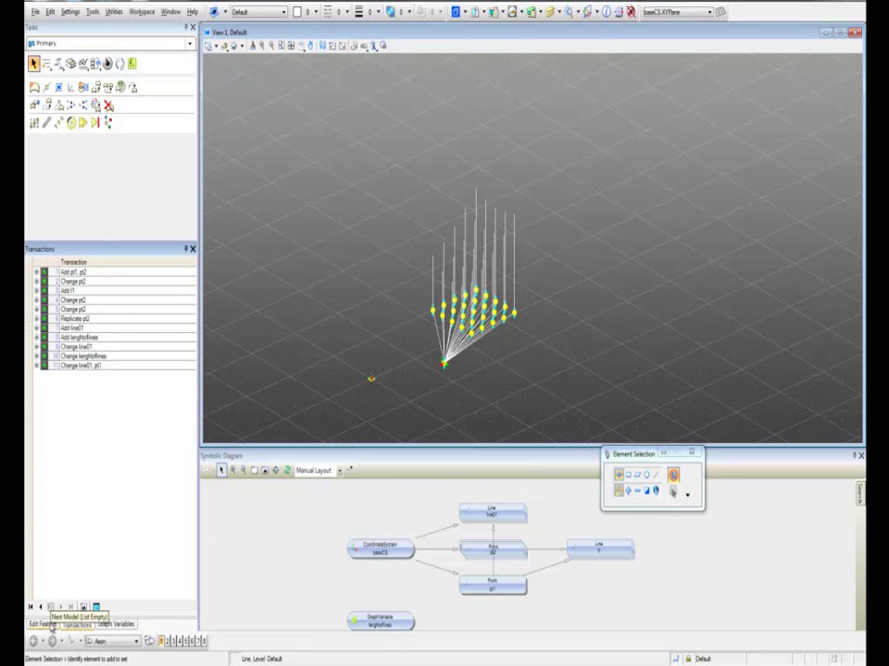
pyautogui.click(53, 625)
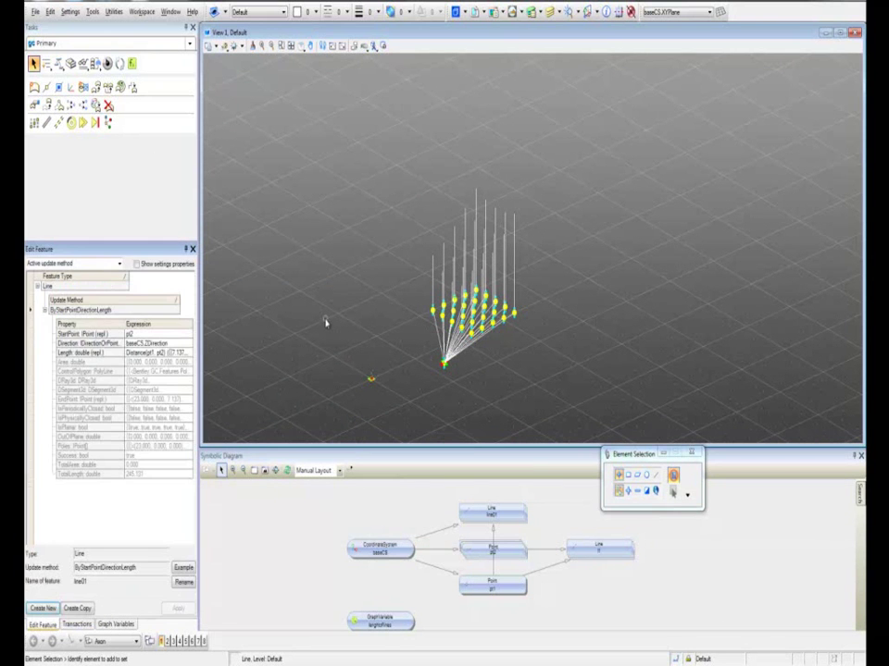
# Step: Turn the vertical lines of line01 into construction geometry and go back to element selection
pyautogui.click(59, 123)
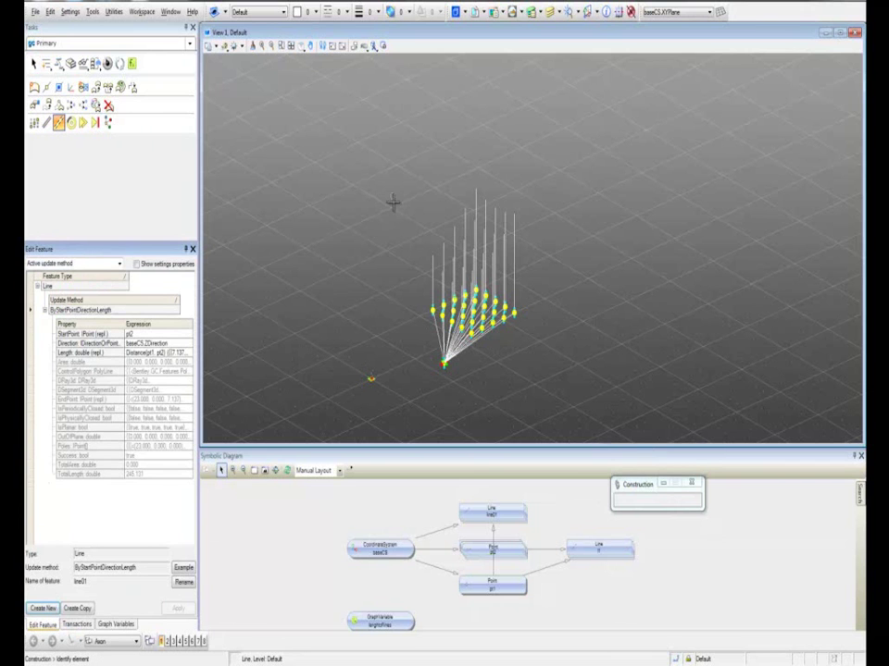
pyautogui.scroll(2, 428, 266)
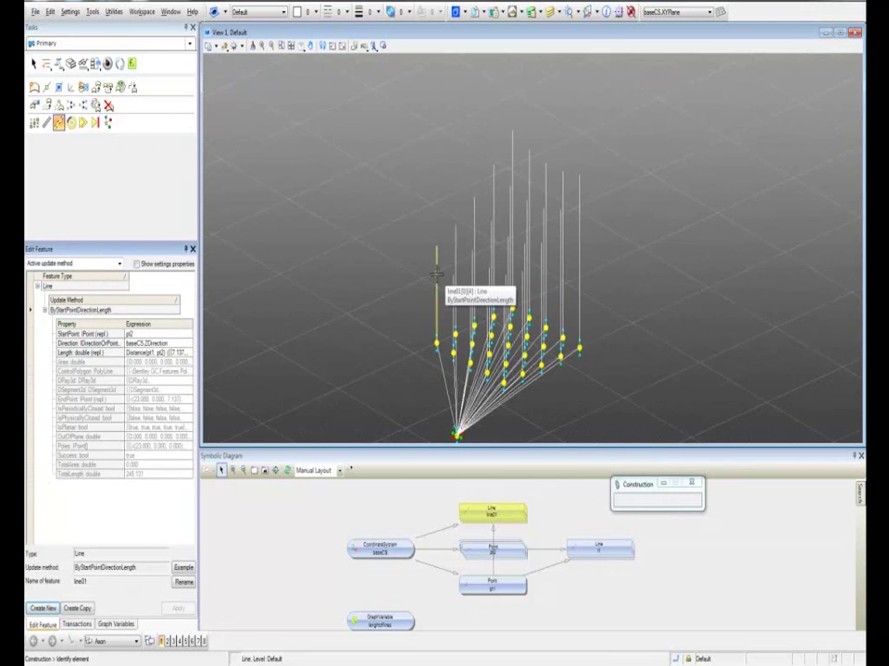
pyautogui.click(436, 274)
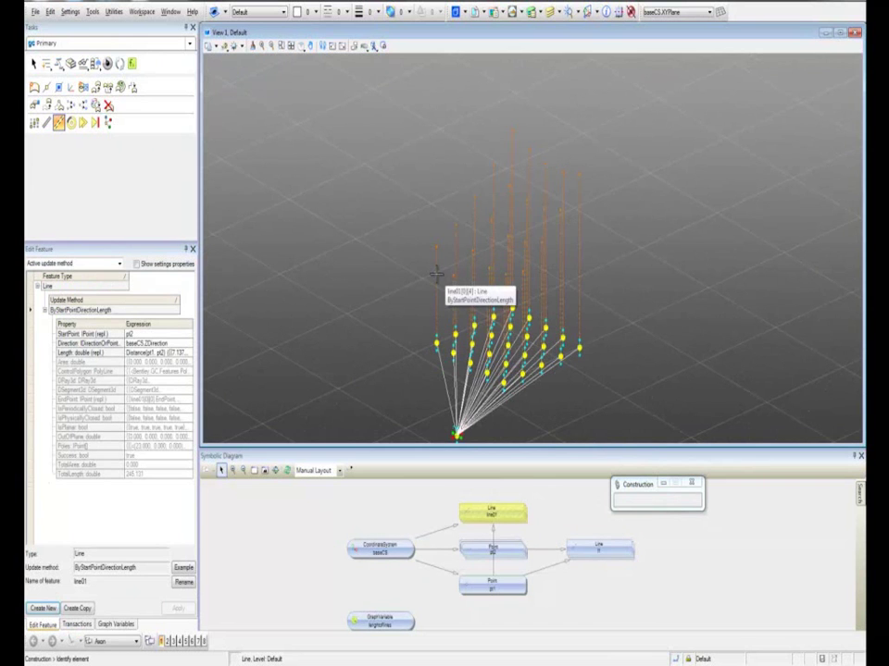
pyautogui.moveTo(385, 277); pyautogui.dragTo(387, 246)
pyautogui.rightClick(387, 246)
pyautogui.moveTo(411, 254)
pyautogui.keyDown('shift'); pyautogui.mouseDown(button='middle')
pyautogui.moveTo(378, 270)
pyautogui.moveTo(394, 248)
pyautogui.moveTo(391, 262)
pyautogui.moveTo(414, 267)
pyautogui.moveTo(425, 251)
pyautogui.moveTo(415, 242)
pyautogui.moveTo(393, 243)
pyautogui.moveTo(391, 251)
pyautogui.moveTo(422, 252)
pyautogui.mouseUp(button='middle'); pyautogui.keyUp('shift')
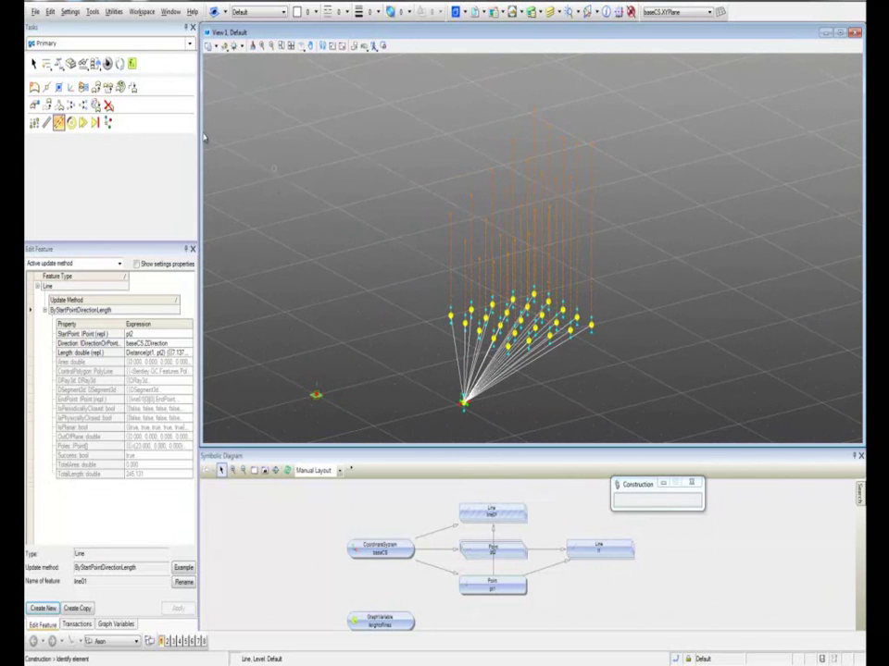
pyautogui.click(34, 64)
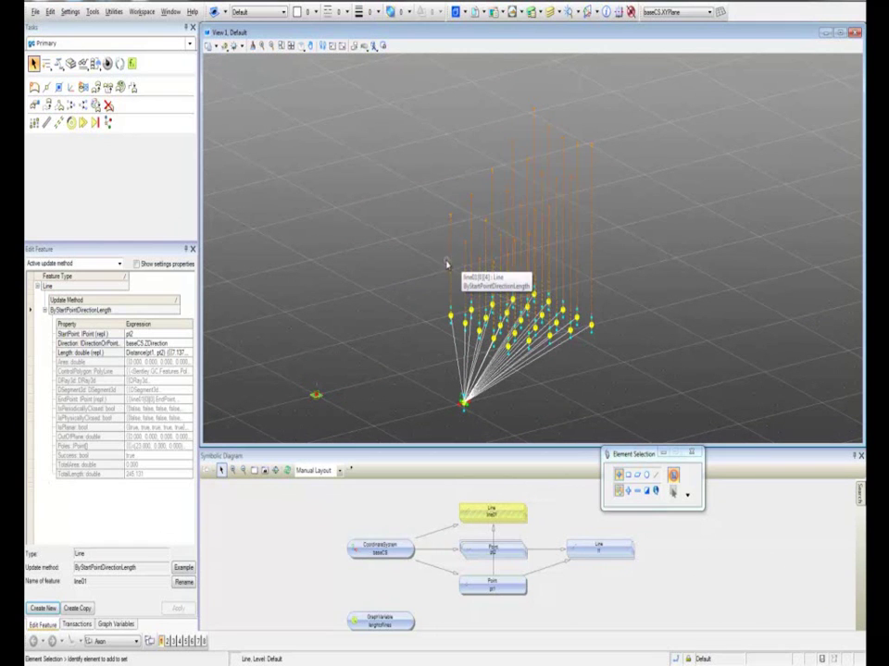
# Step: Examine the end points of line01's construction lines up close and from angled views
pyautogui.scroll(2, 457, 303)
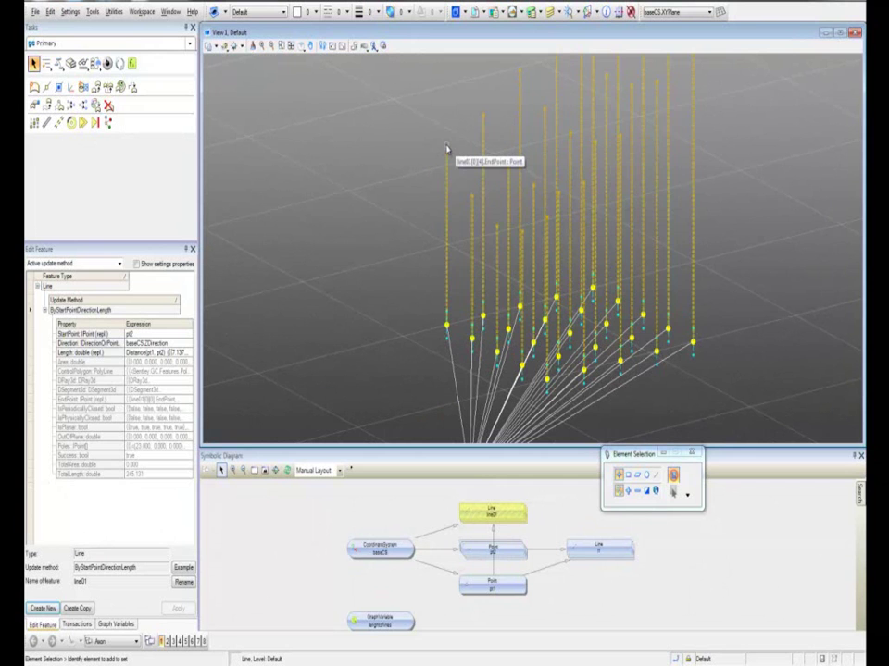
pyautogui.scroll(2, 478, 214)
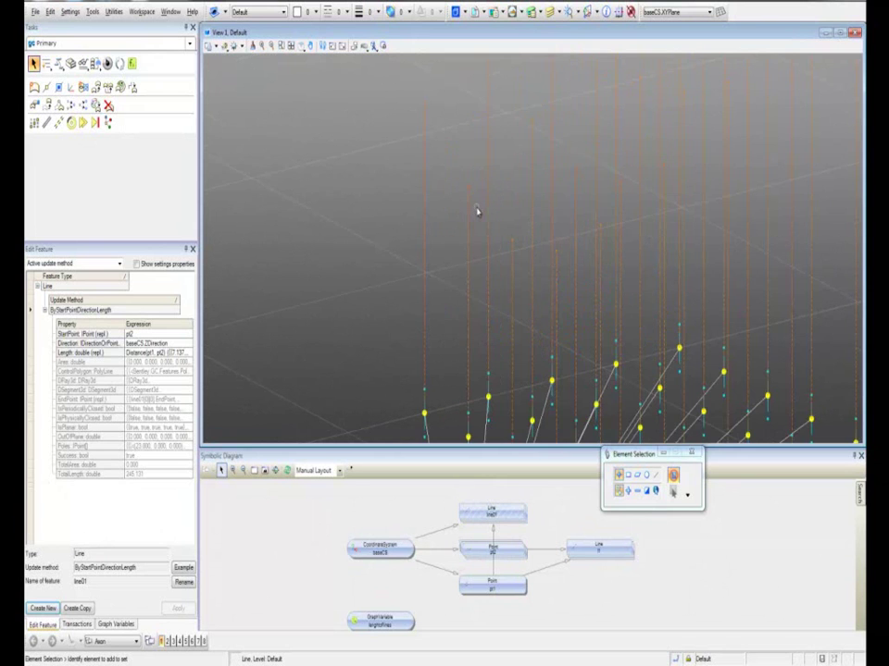
pyautogui.scroll(3, 475, 196)
pyautogui.scroll(3, 453, 214)
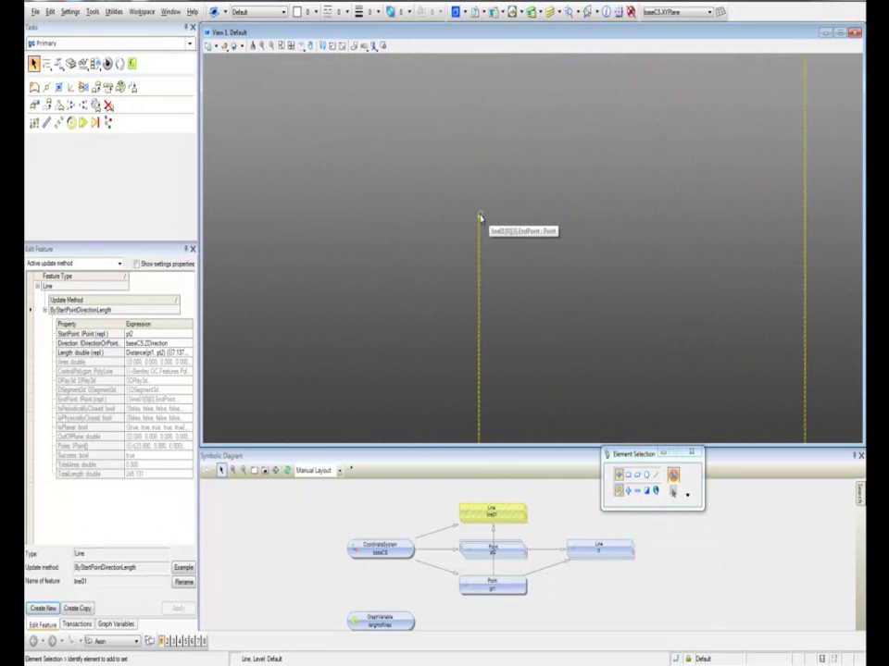
pyautogui.scroll(-5, 439, 234)
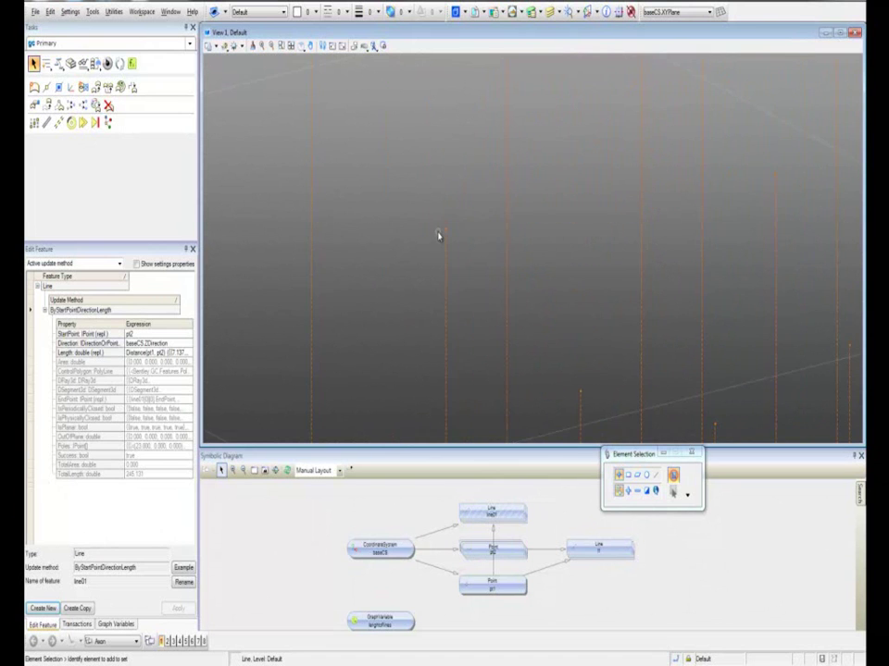
pyautogui.moveTo(404, 239)
pyautogui.keyDown('shift'); pyautogui.mouseDown(button='middle')
pyautogui.moveTo(335, 240)
pyautogui.moveTo(369, 251)
pyautogui.moveTo(335, 246)
pyautogui.moveTo(341, 270)
pyautogui.moveTo(359, 254)
pyautogui.moveTo(302, 236)
pyautogui.mouseUp(button='middle'); pyautogui.keyUp('shift')
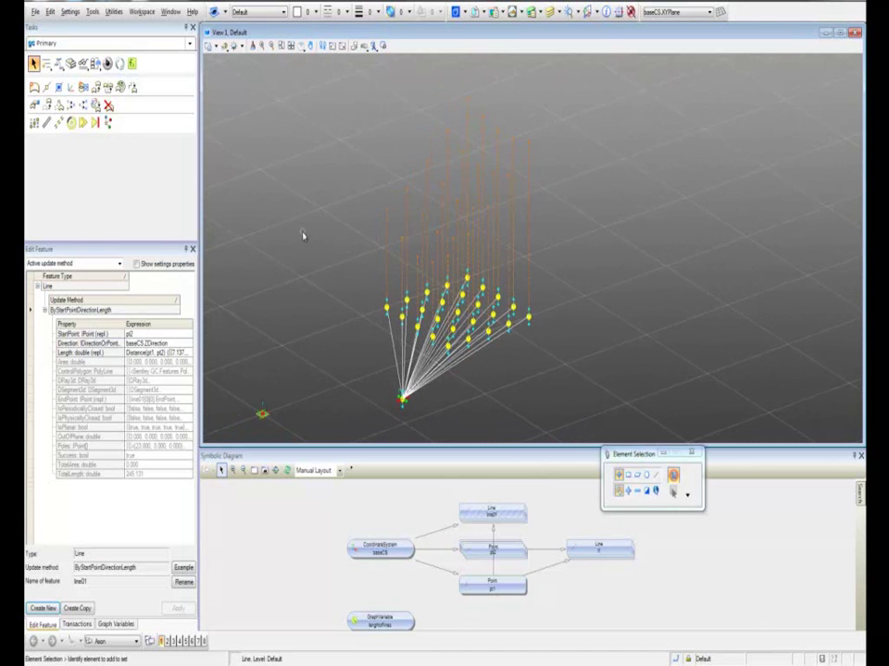
pyautogui.keyDown('shift'); pyautogui.moveTo(339, 276); pyautogui.dragTo(324, 268, button='middle'); pyautogui.keyUp('shift')
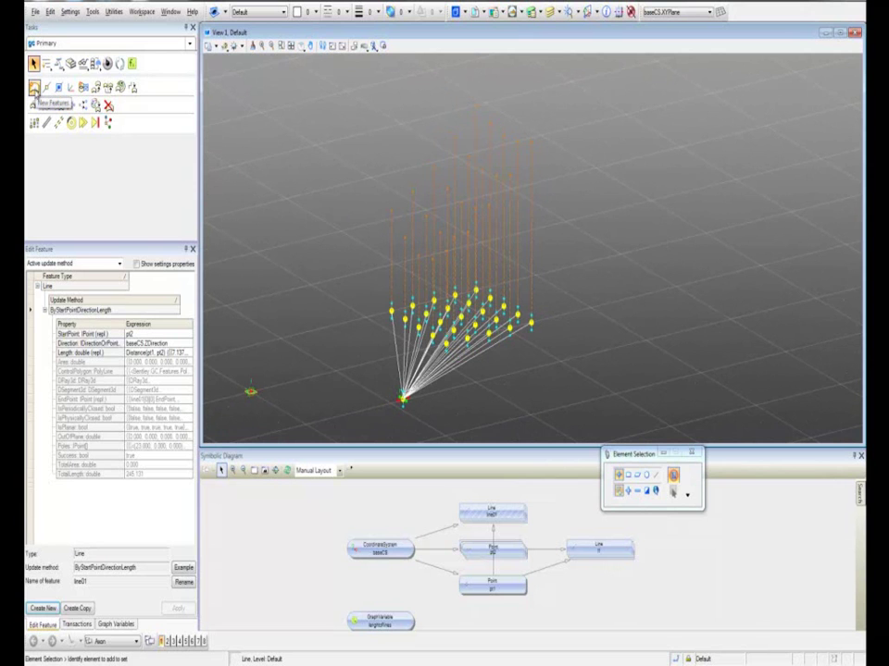
# Step: Start a new BSplineSurface feature with the ByPoints update method
pyautogui.click(34, 88)
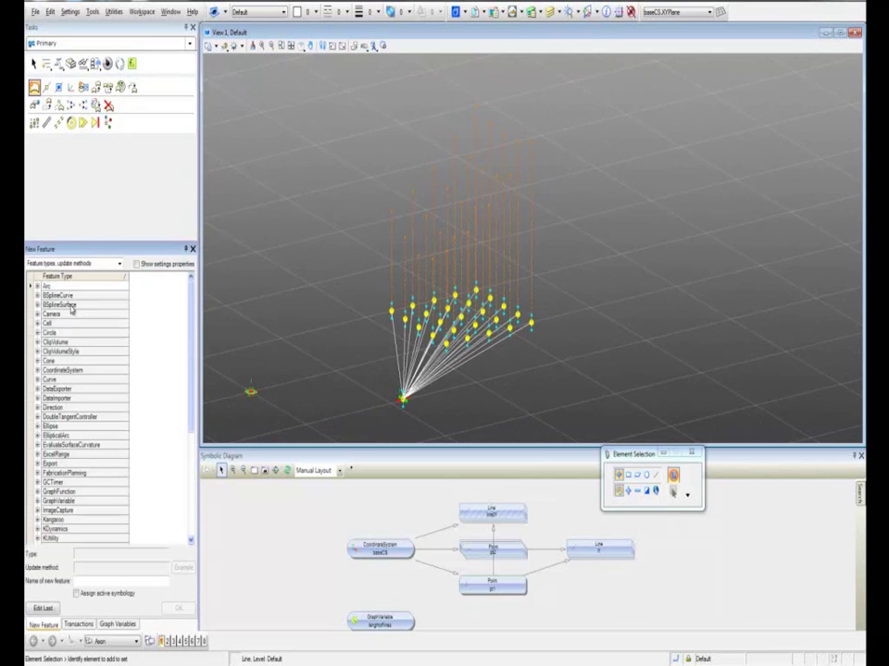
pyautogui.click(37, 306)
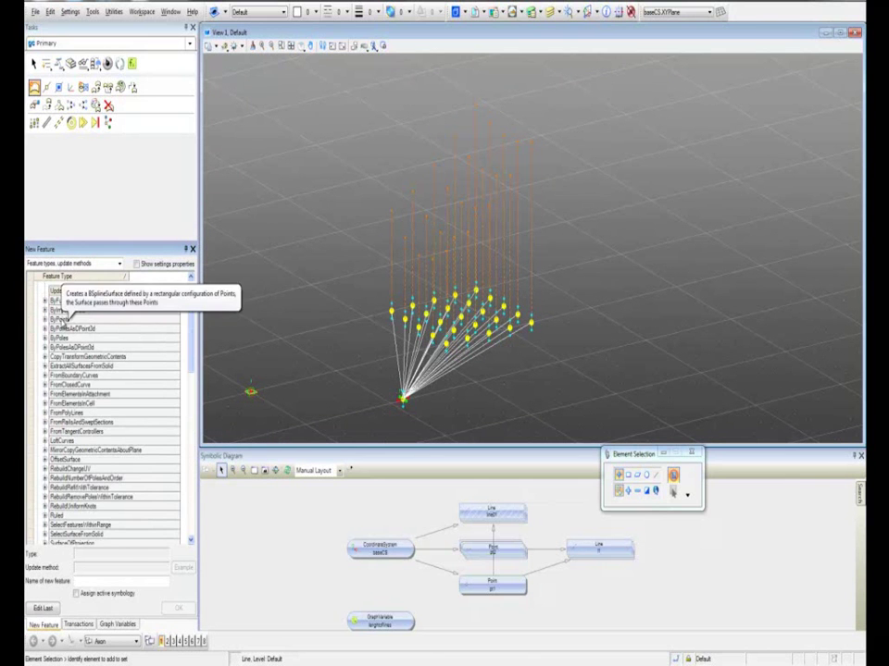
pyautogui.click(61, 318)
pyautogui.click(44, 320)
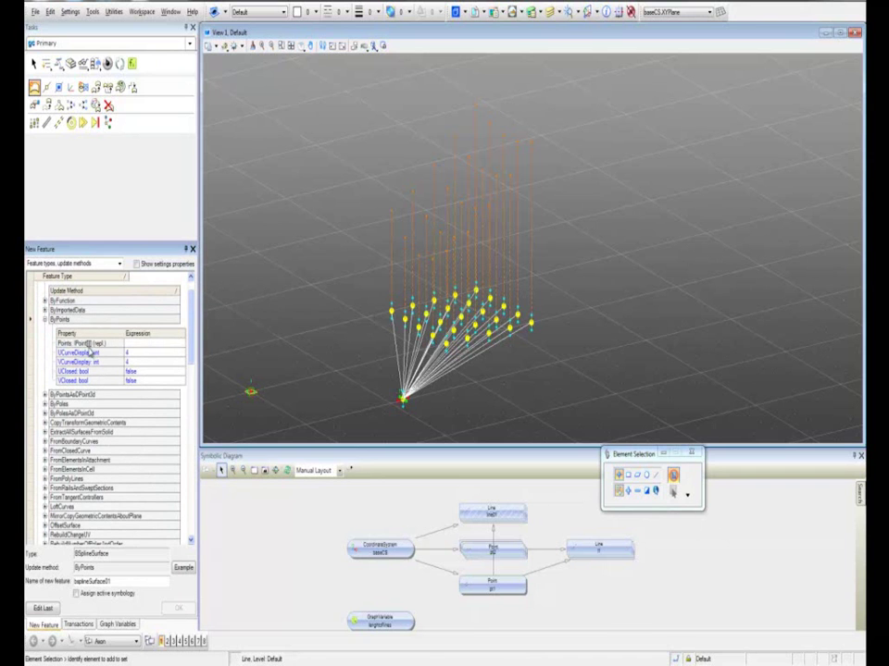
pyautogui.scroll(1, 192, 338)
# Step: Set the surface's Points input to line01.EndPoint, without the array indices of the picked end point, and create the surface
pyautogui.click(152, 372)
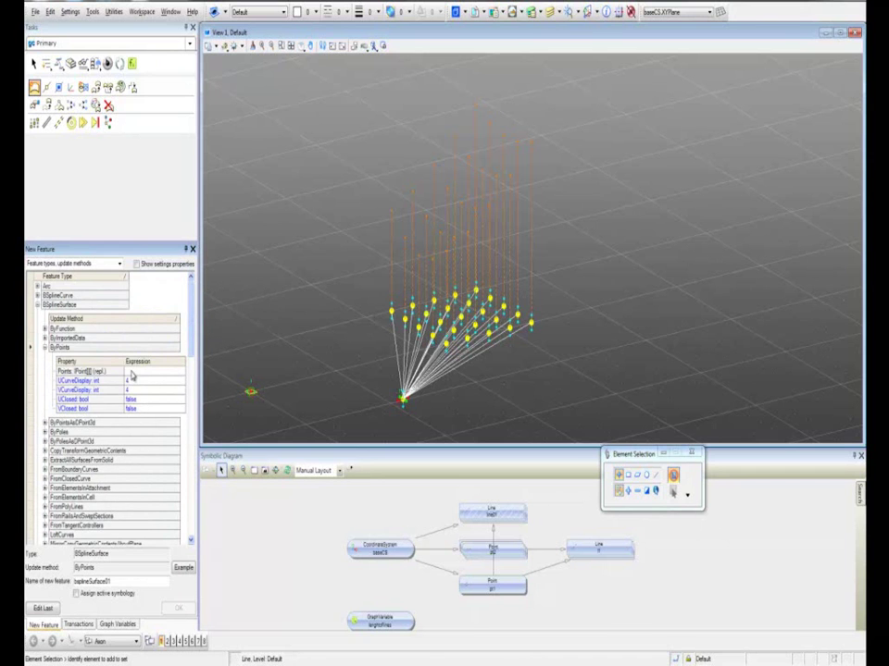
pyautogui.scroll(2, 363, 264)
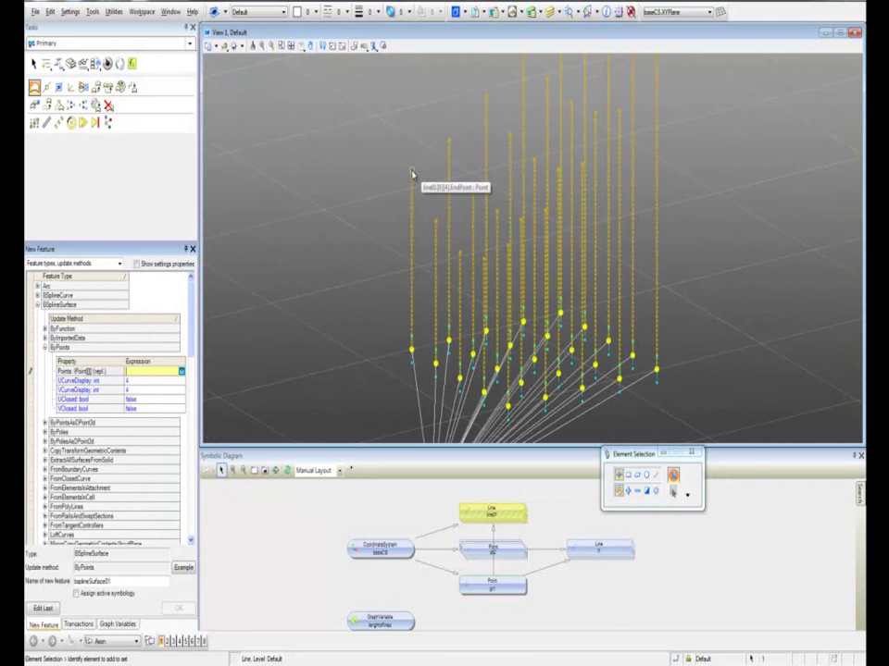
pyautogui.click(181, 371)
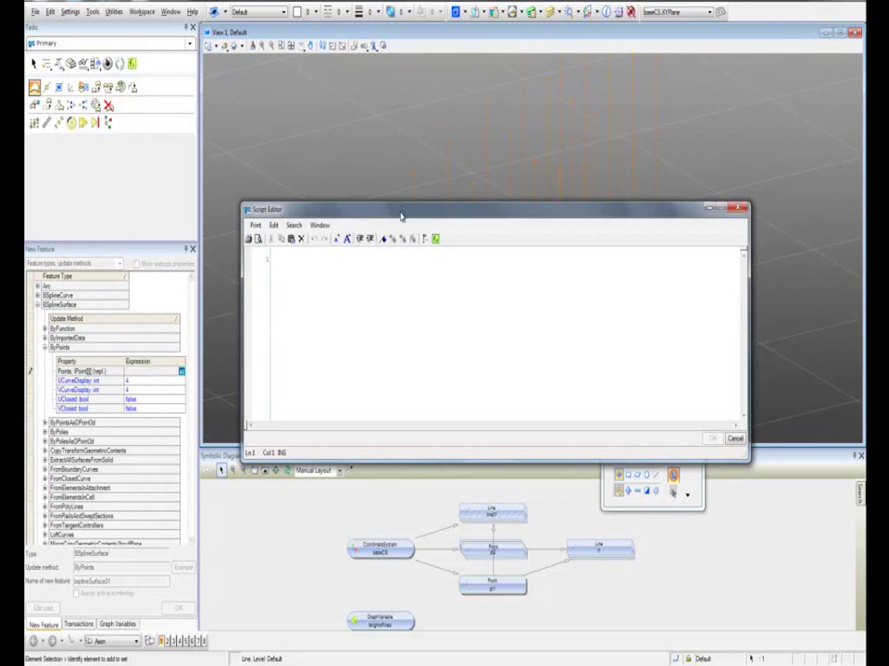
pyautogui.moveTo(403, 214); pyautogui.dragTo(403, 319)
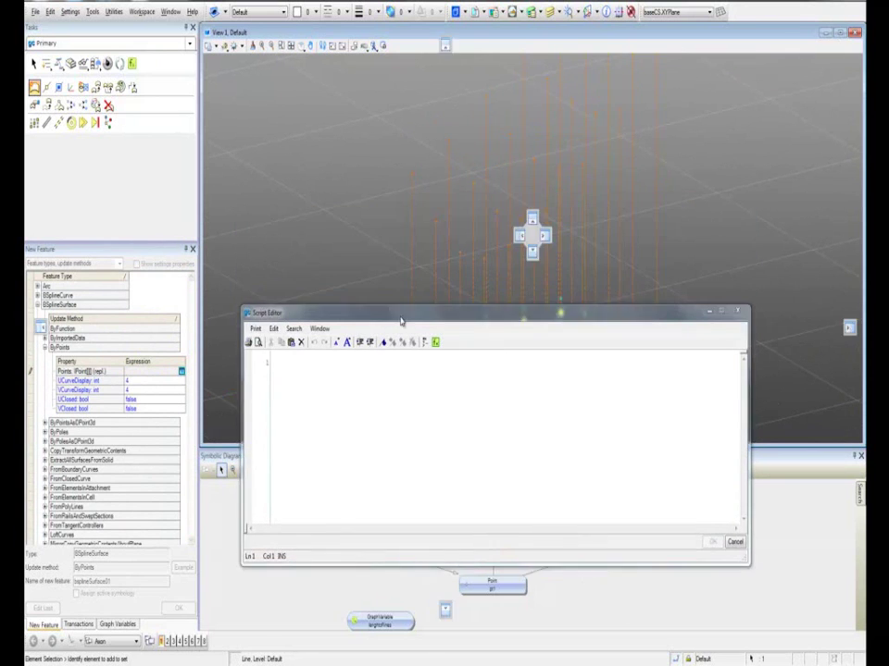
pyautogui.click(414, 175)
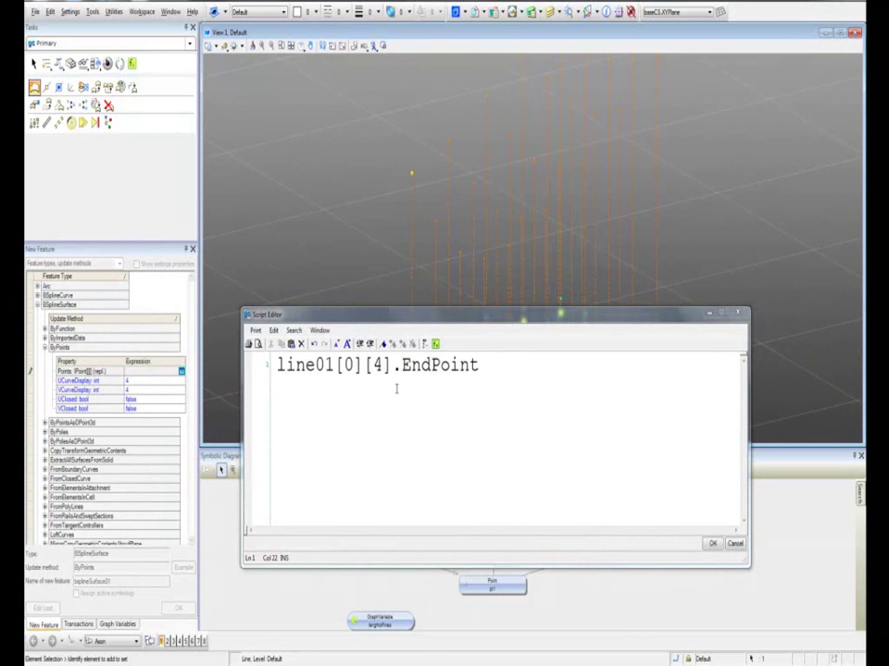
pyautogui.moveTo(392, 367); pyautogui.dragTo(338, 370)
pyautogui.press('Delete')
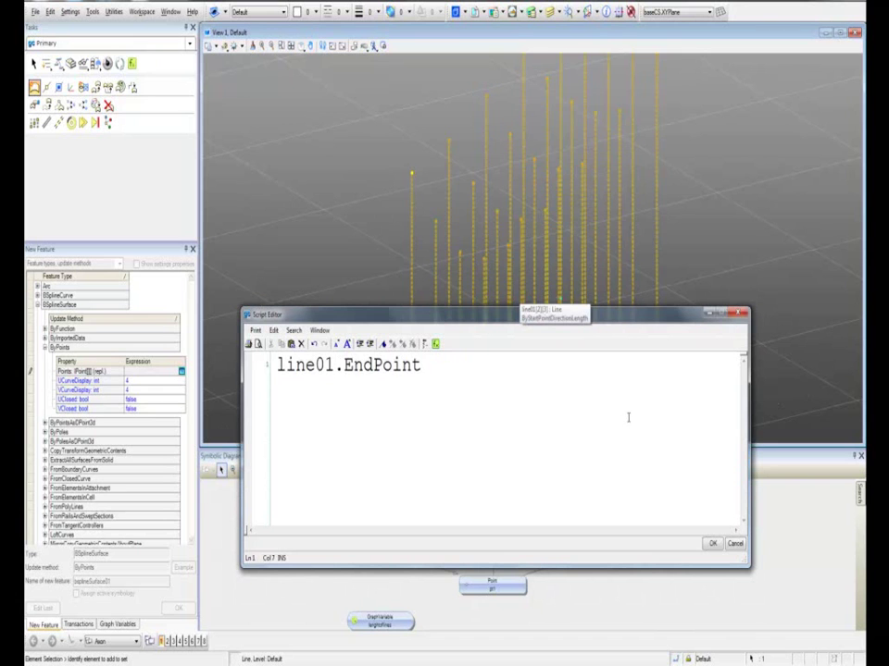
pyautogui.click(713, 545)
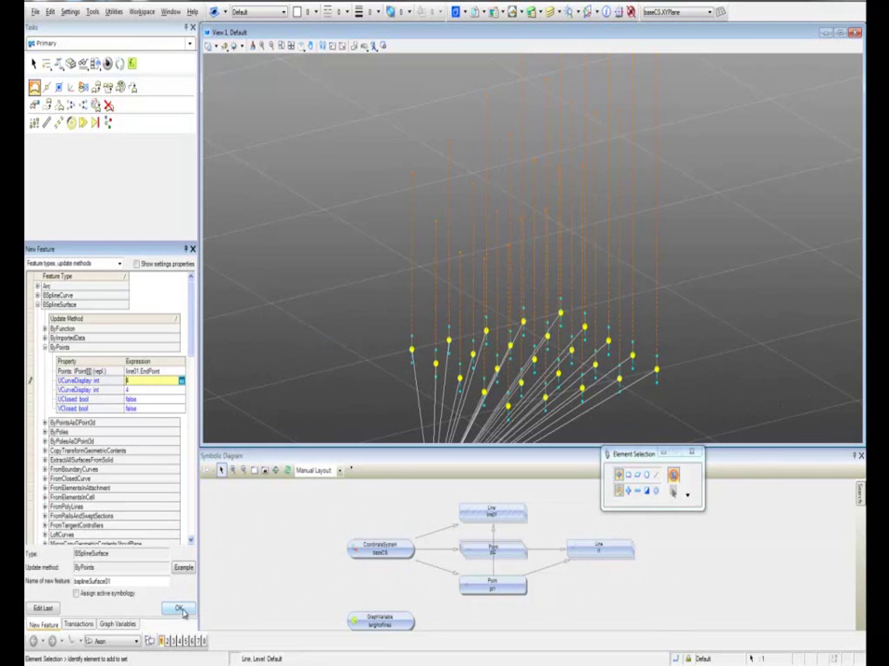
pyautogui.click(178, 608)
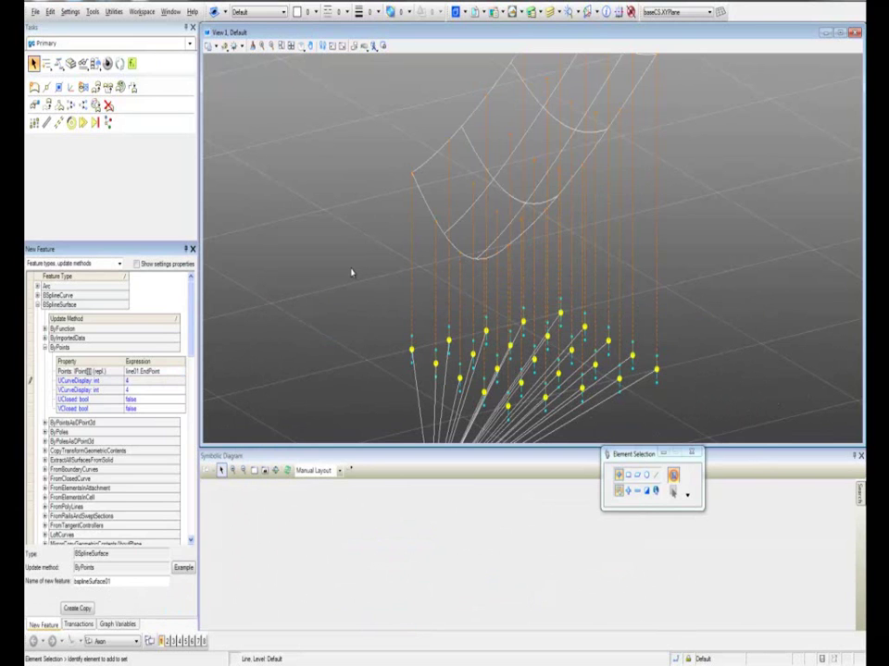
# Step: Record the new B-spline surface and the line01 change as a transaction and return to the feature editor
pyautogui.scroll(-2, 349, 272)
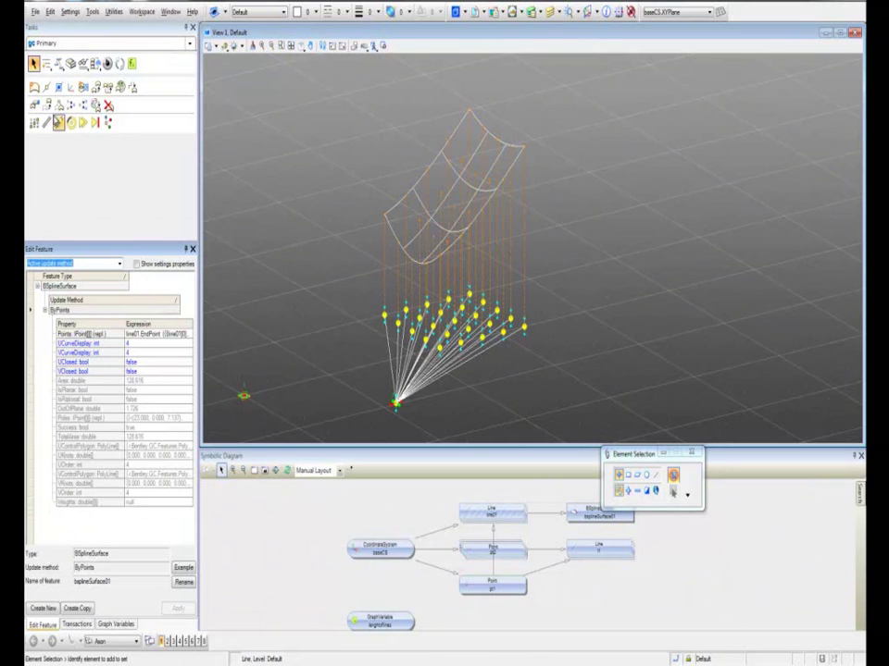
pyautogui.click(77, 623)
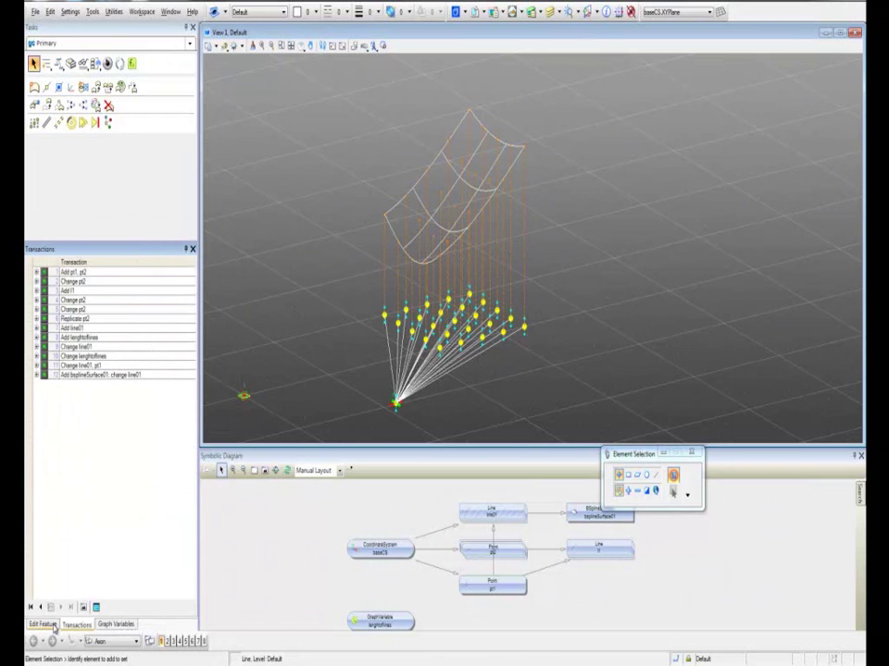
pyautogui.click(42, 624)
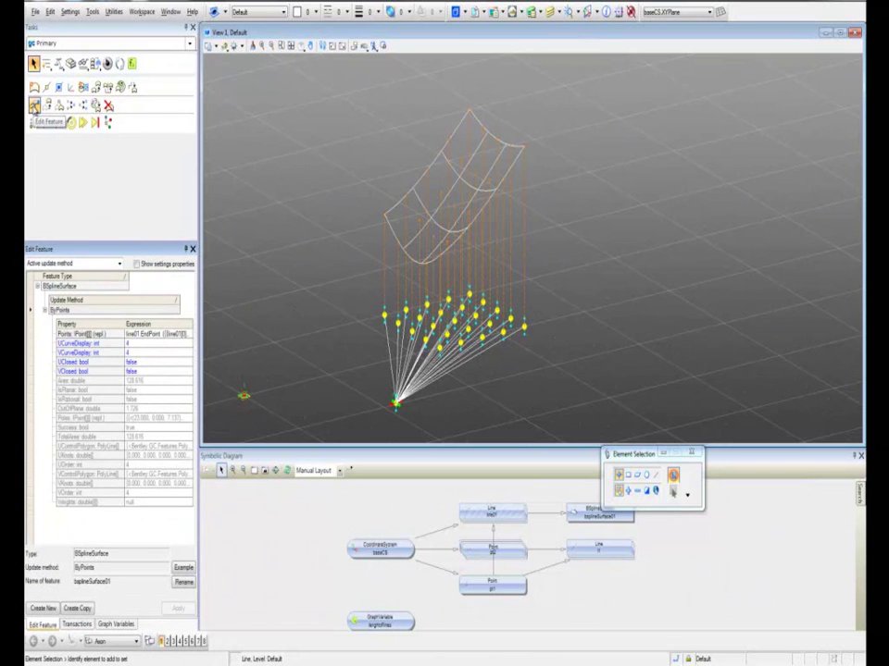
# Step: Move pt1 through several positions to reshape the surface, leave it beneath the middle of the grid, and close its coordinate window
pyautogui.click(34, 105)
pyautogui.scroll(3, 401, 408)
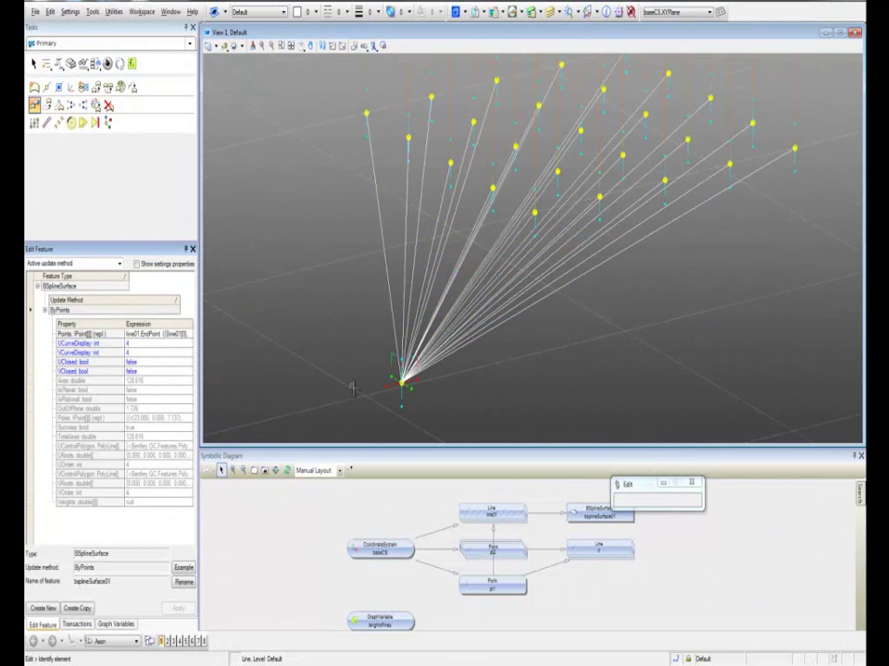
pyautogui.click(46, 105)
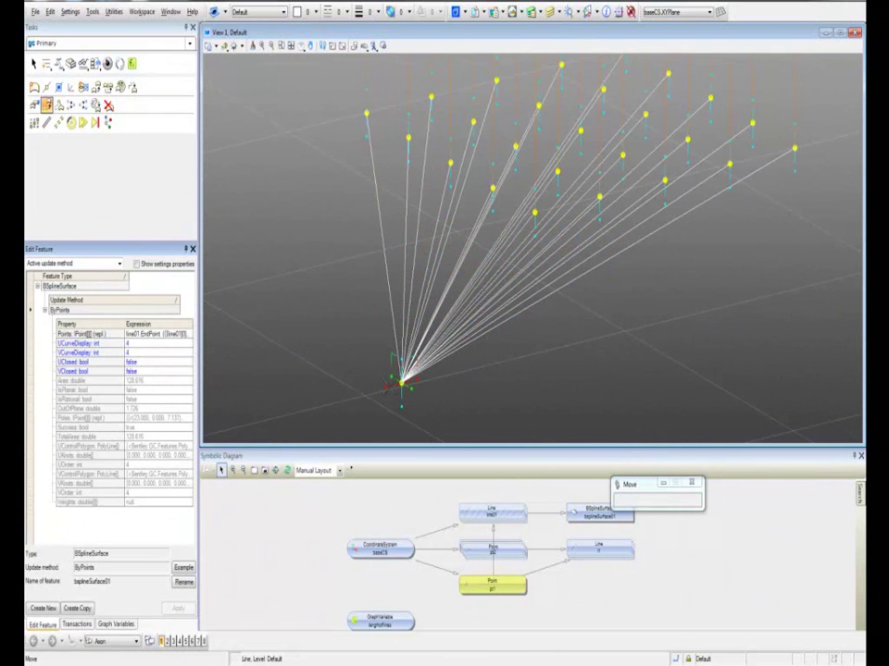
pyautogui.click(402, 379)
pyautogui.scroll(-3, 387, 382)
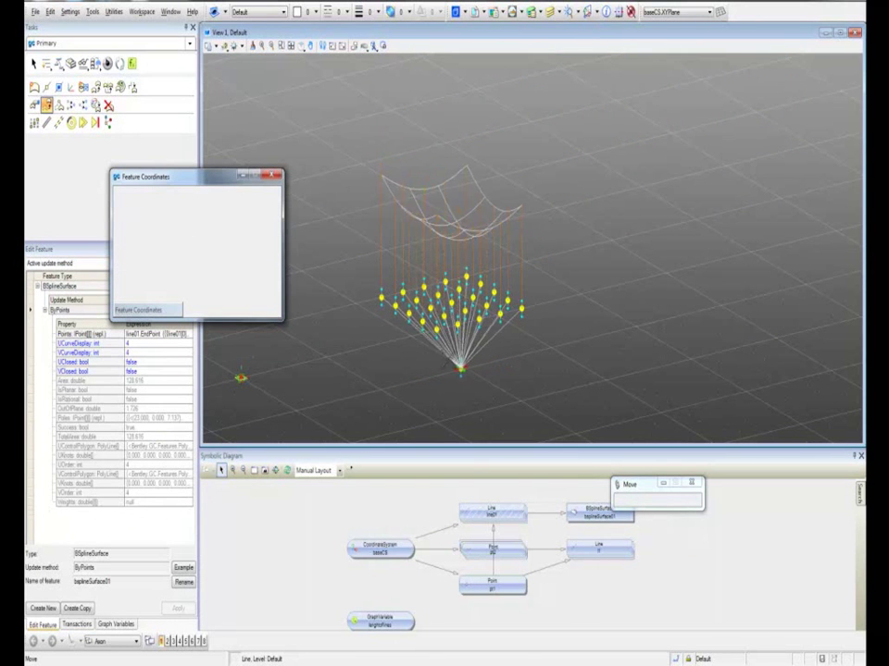
pyautogui.click(441, 374)
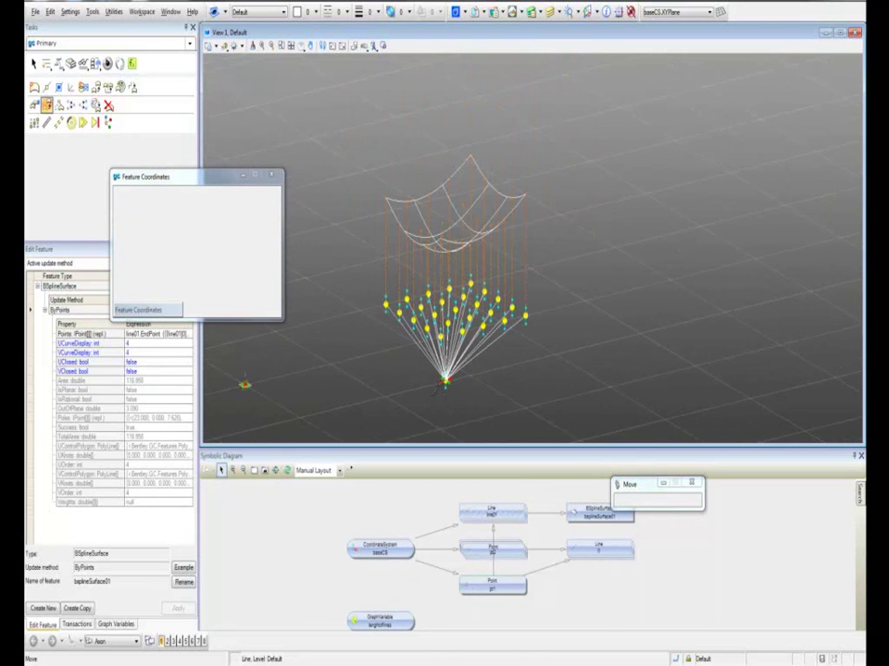
pyautogui.click(448, 383)
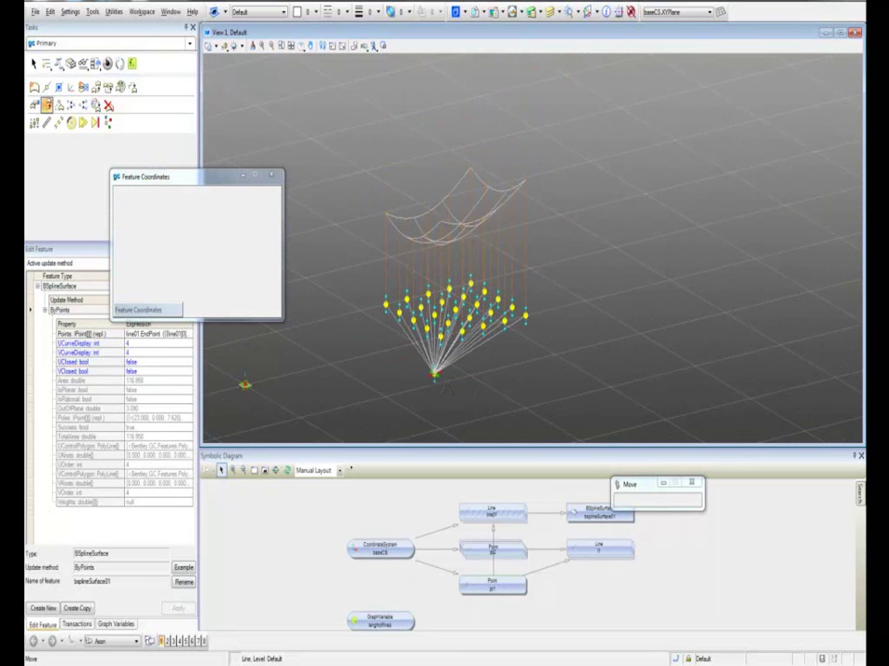
pyautogui.click(469, 393)
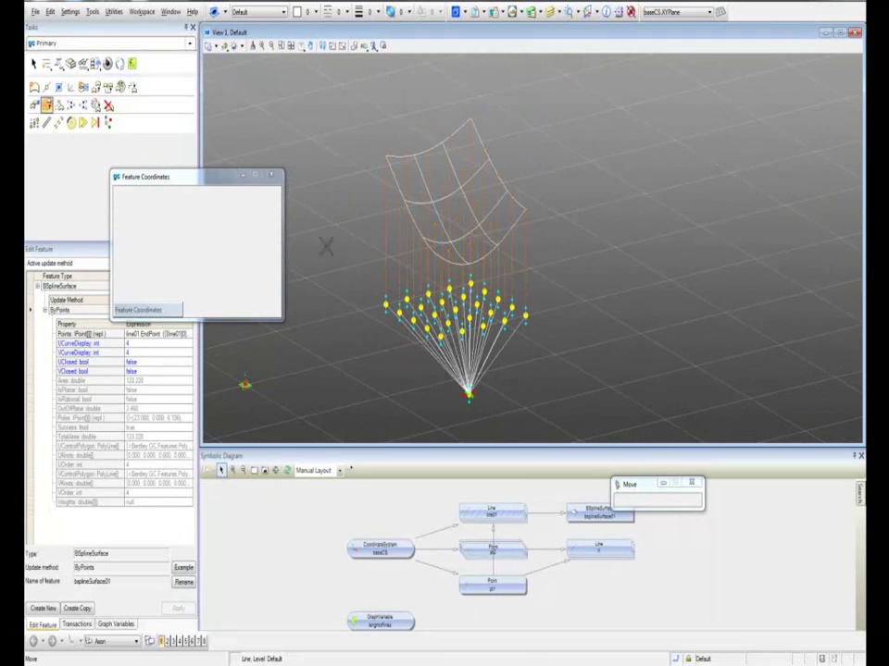
pyautogui.click(271, 175)
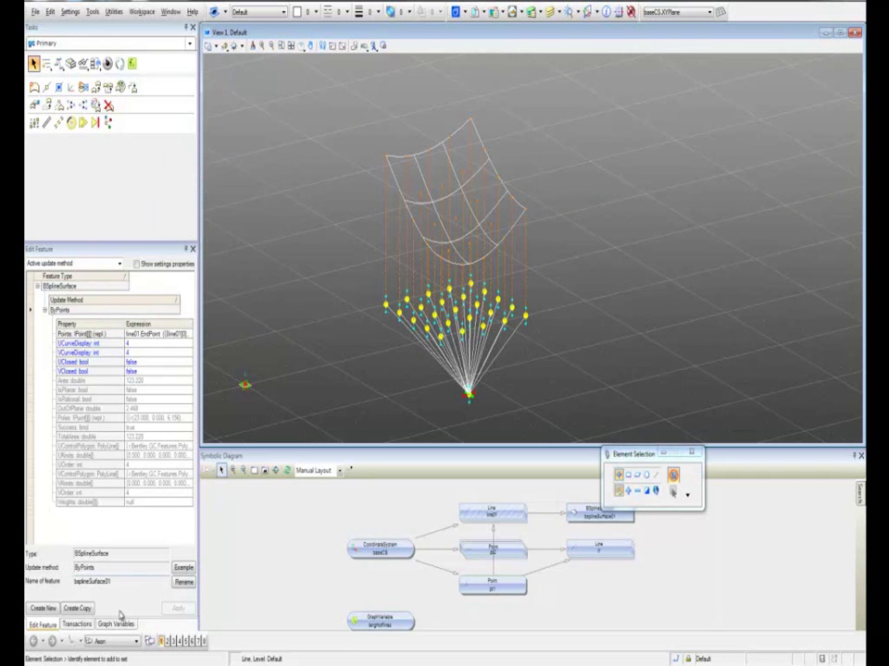
# Step: Record the pt1 move as a new transaction and view the reshaped surface from a slightly different angle
pyautogui.click(77, 623)
pyautogui.click(51, 607)
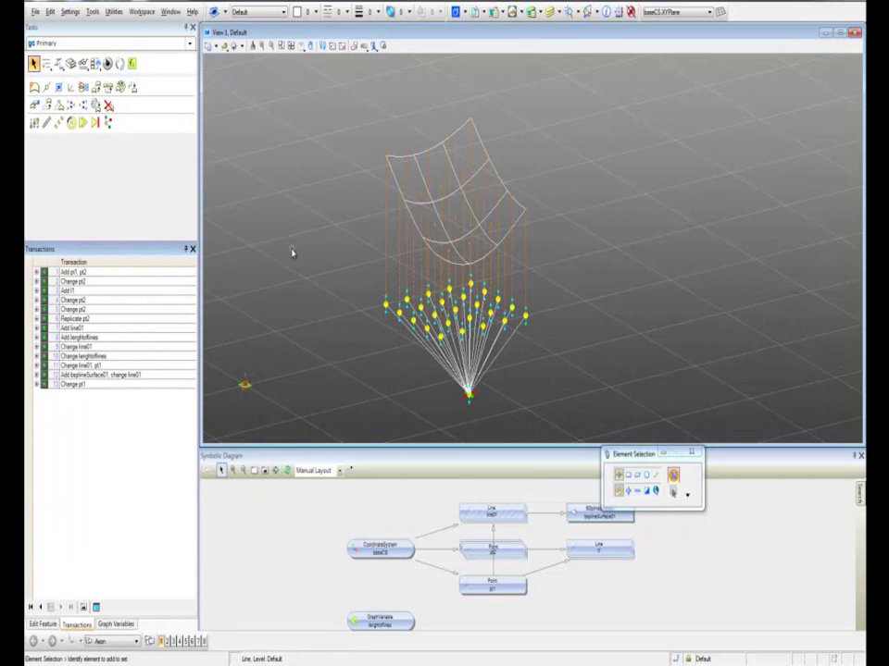
pyautogui.keyDown('shift'); pyautogui.moveTo(331, 243); pyautogui.dragTo(308, 237, button='middle'); pyautogui.keyUp('shift')
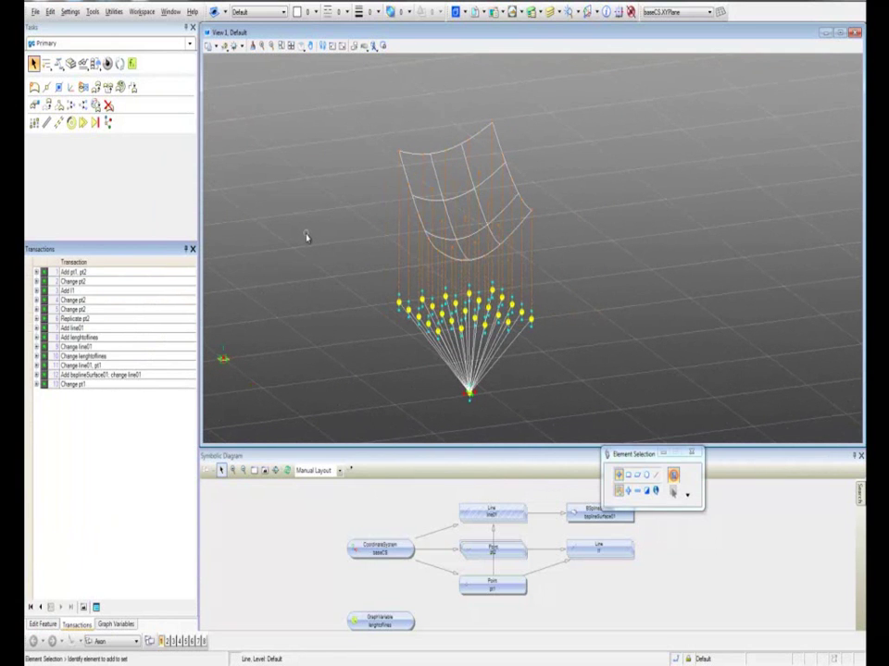